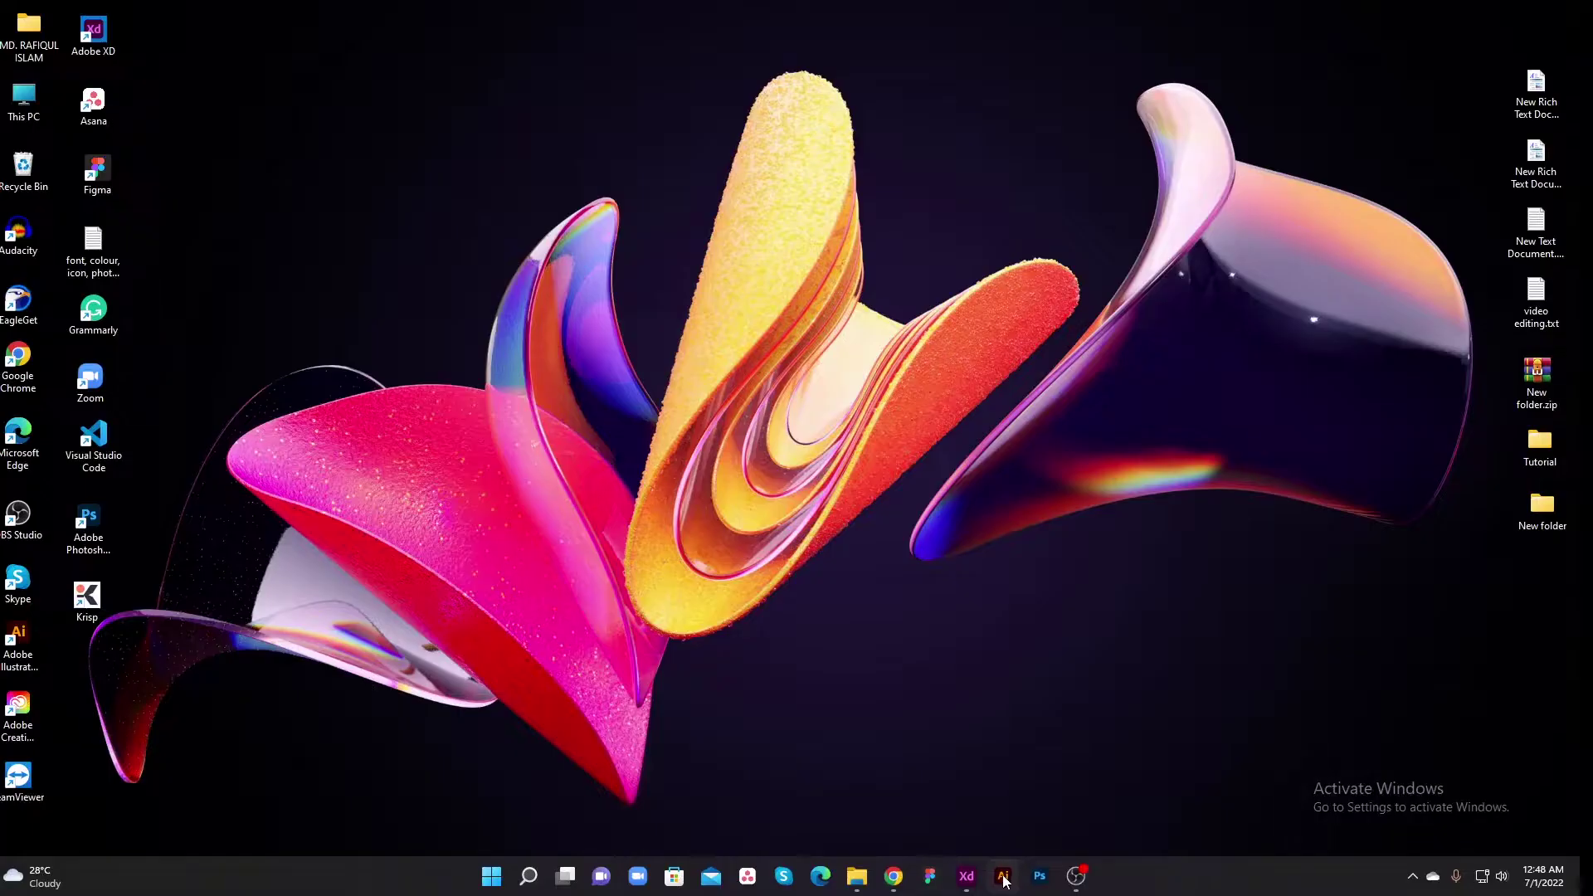
# - Switch to Adobe XD and examine the Select, Bill and Delivery artboards and their illustrations
pyautogui.click(970, 881)
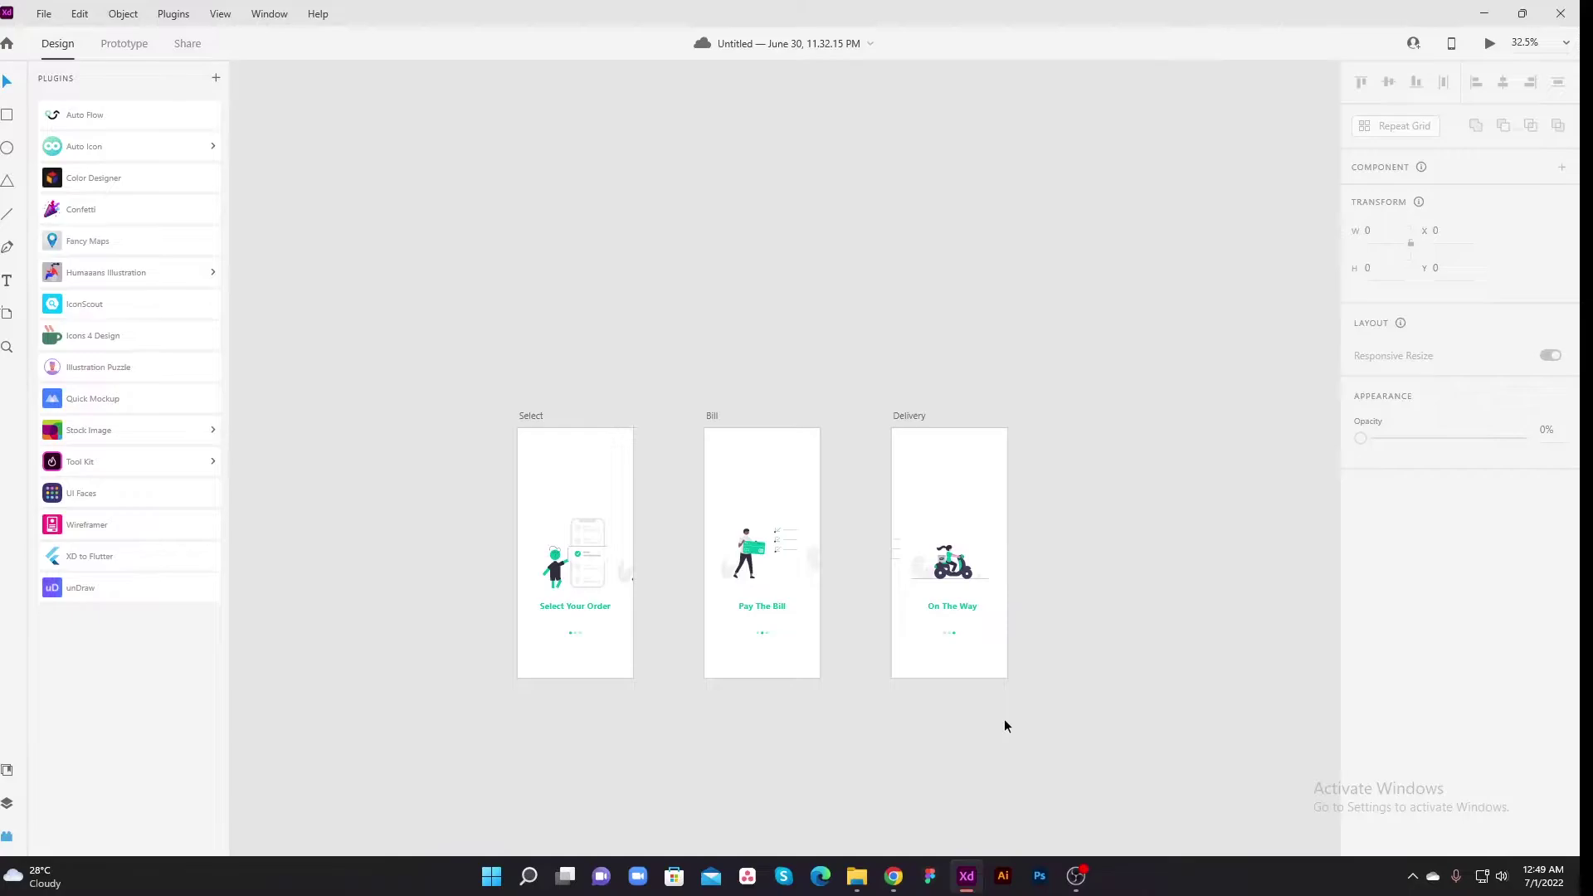
pyautogui.click(535, 421)
pyautogui.moveTo(639, 482); pyautogui.dragTo(668, 433)
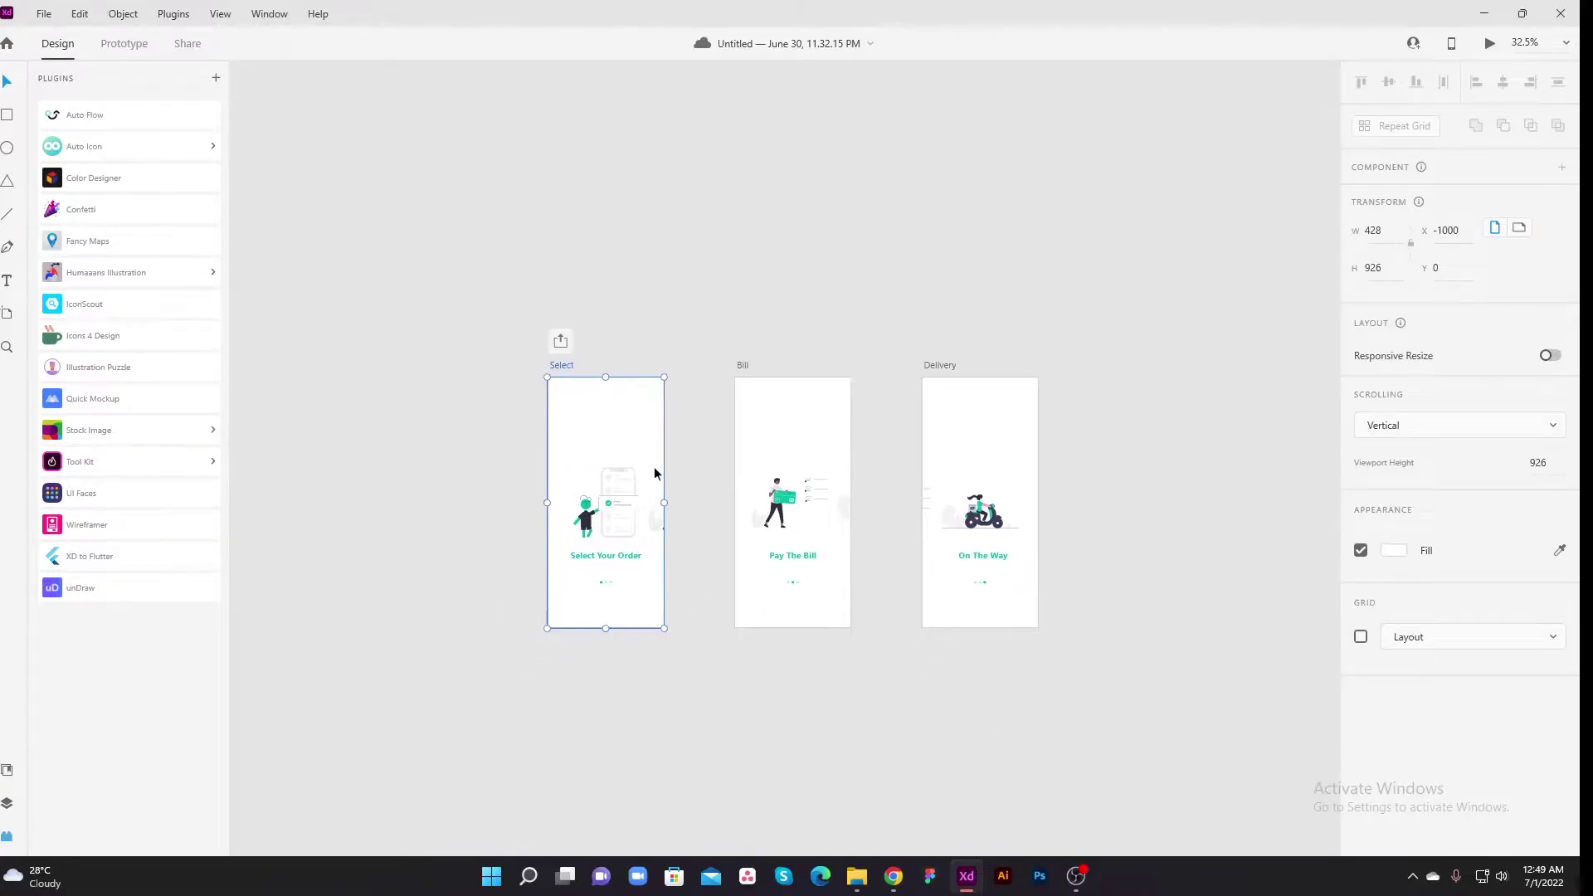
pyautogui.click(586, 532)
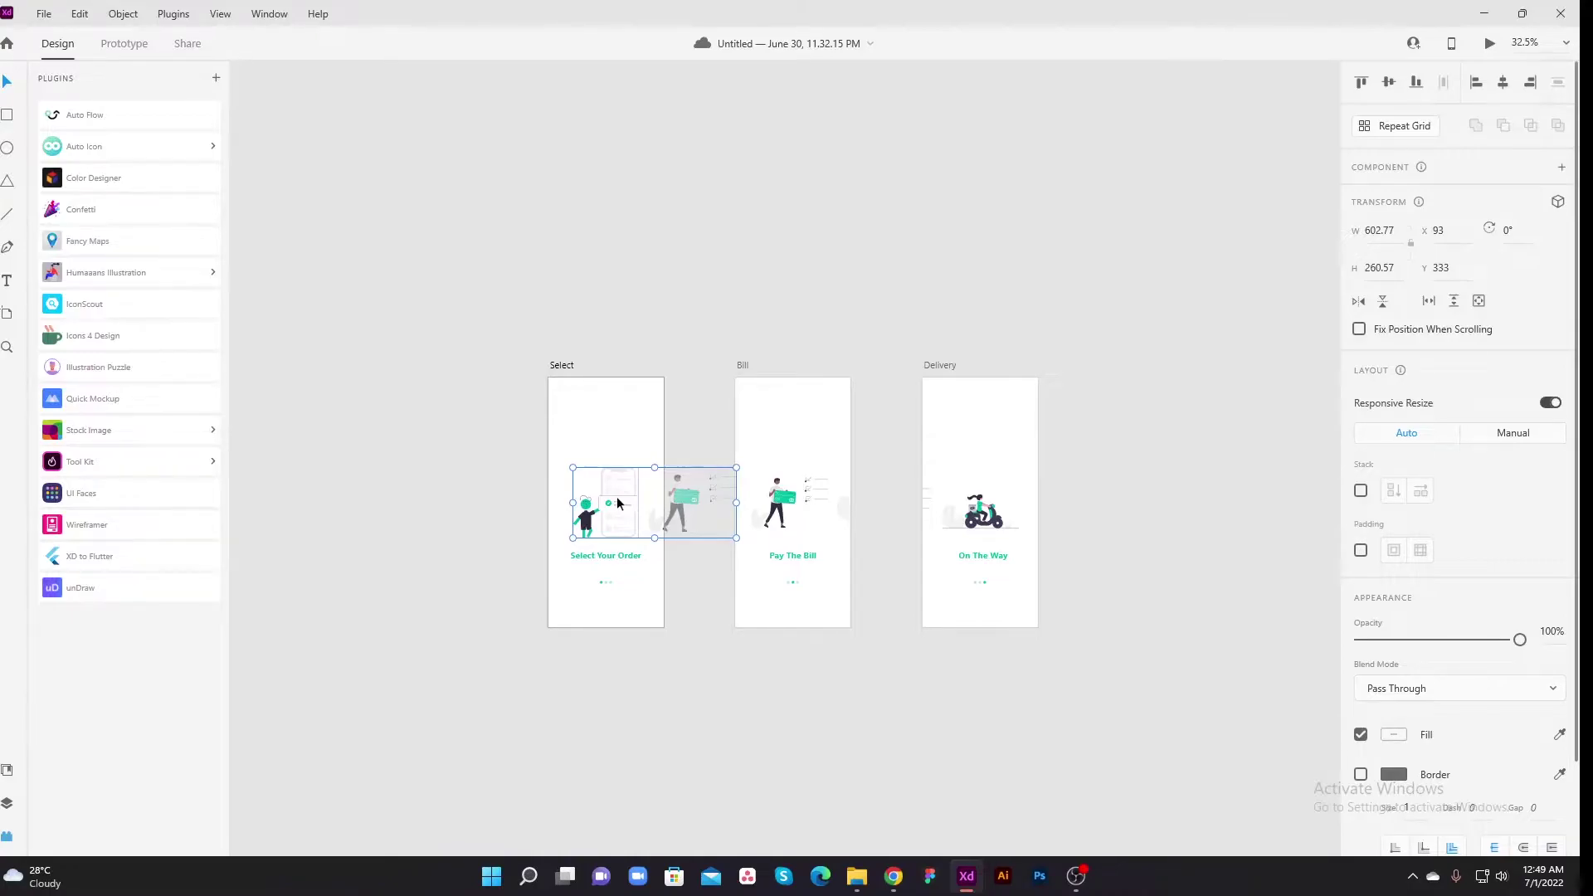
pyautogui.click(676, 417)
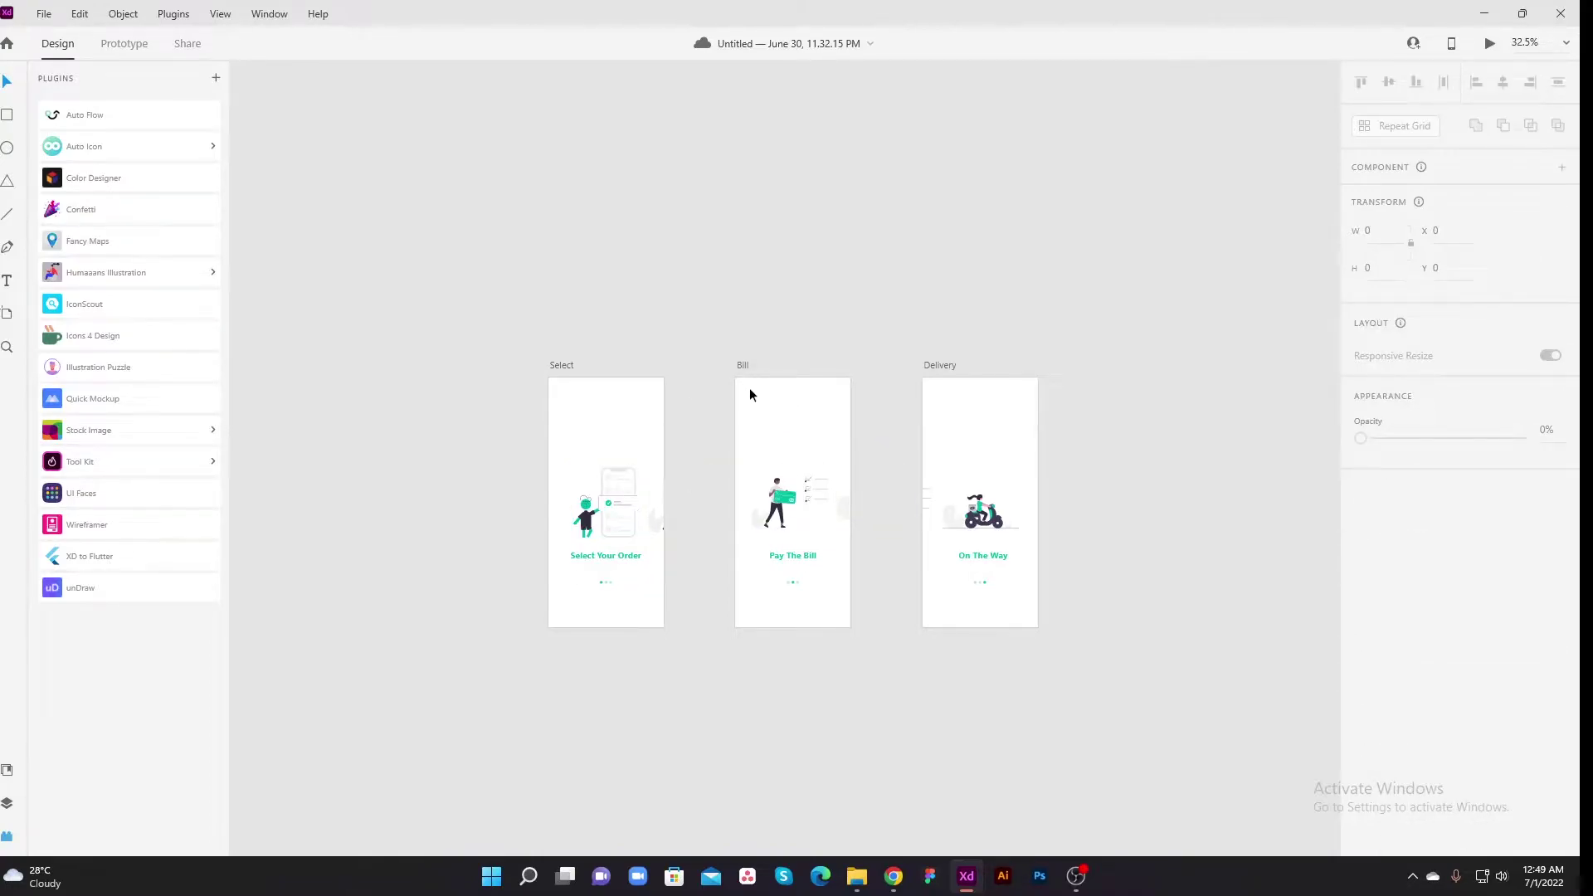
pyautogui.click(791, 520)
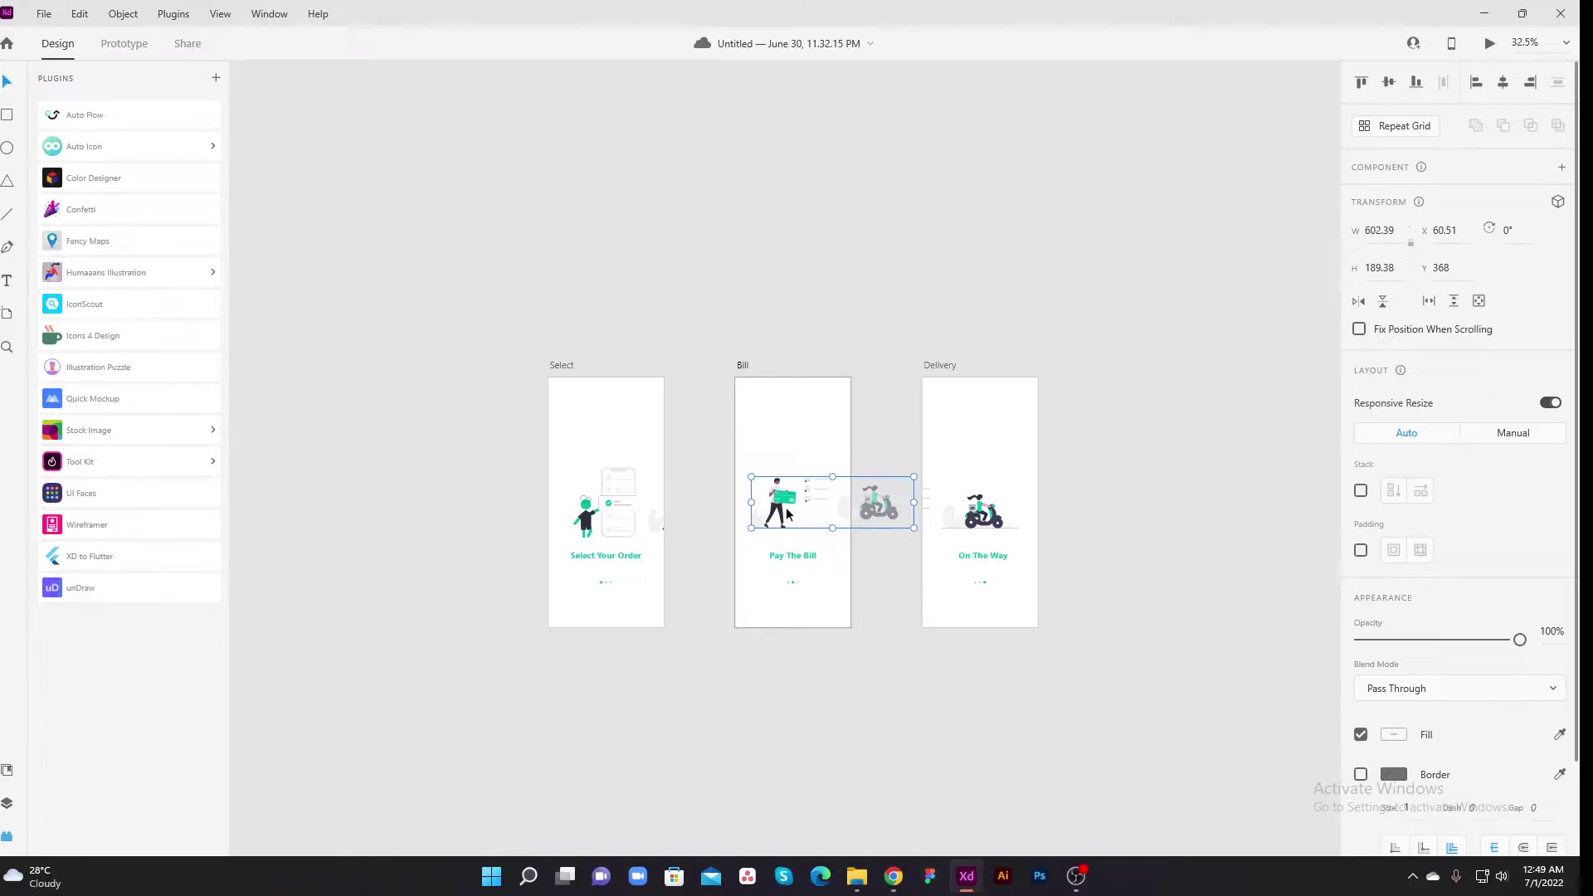
pyautogui.click(870, 605)
pyautogui.moveTo(887, 569); pyautogui.dragTo(762, 603)
pyautogui.click(814, 400)
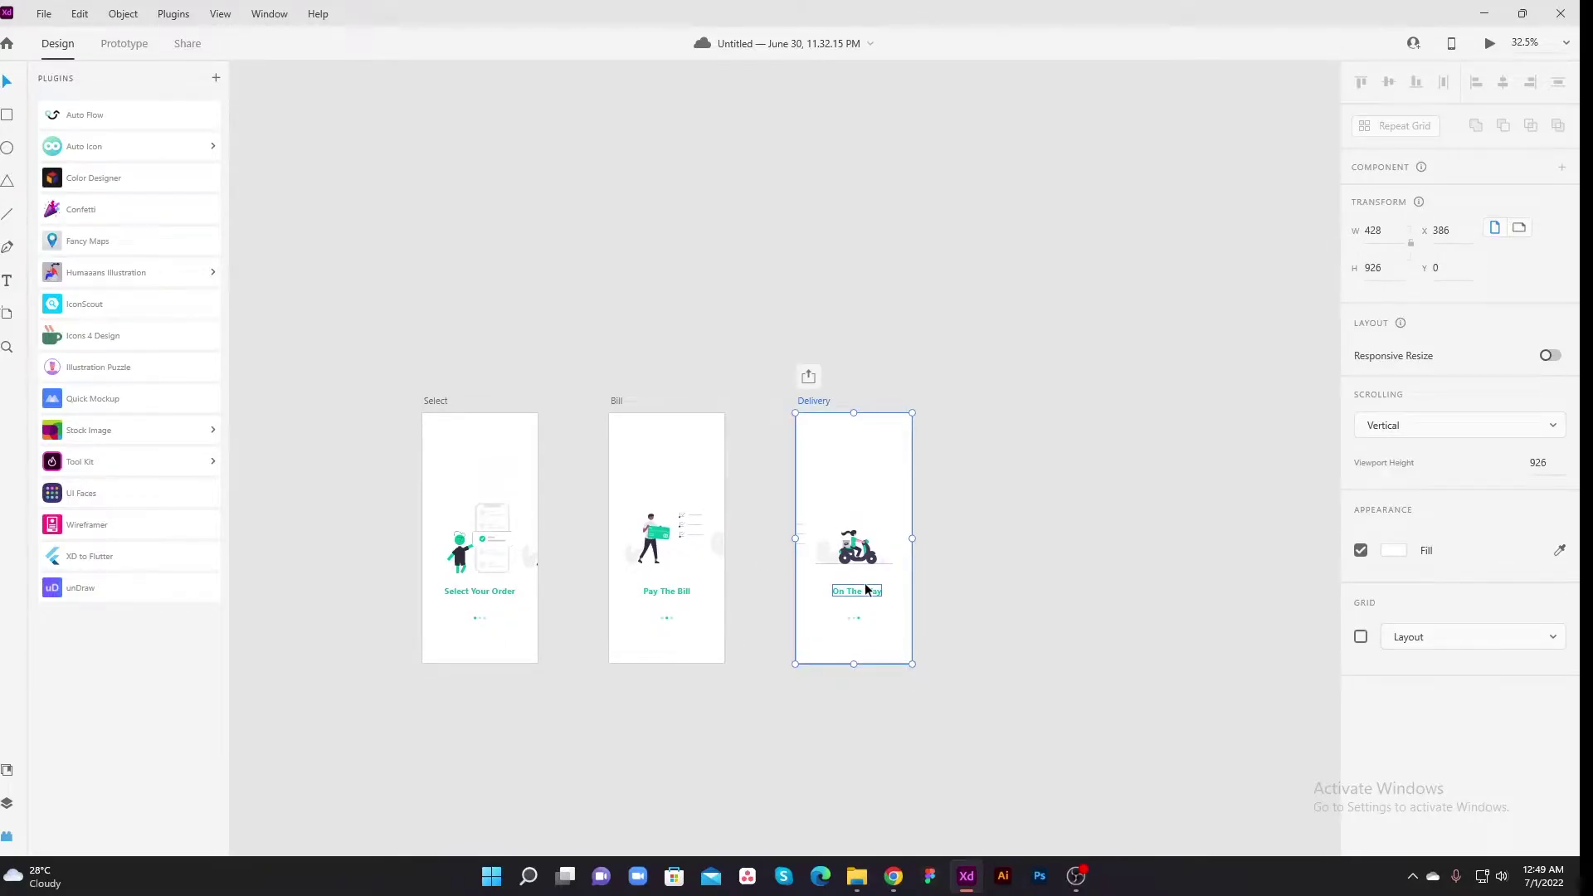
pyautogui.click(946, 498)
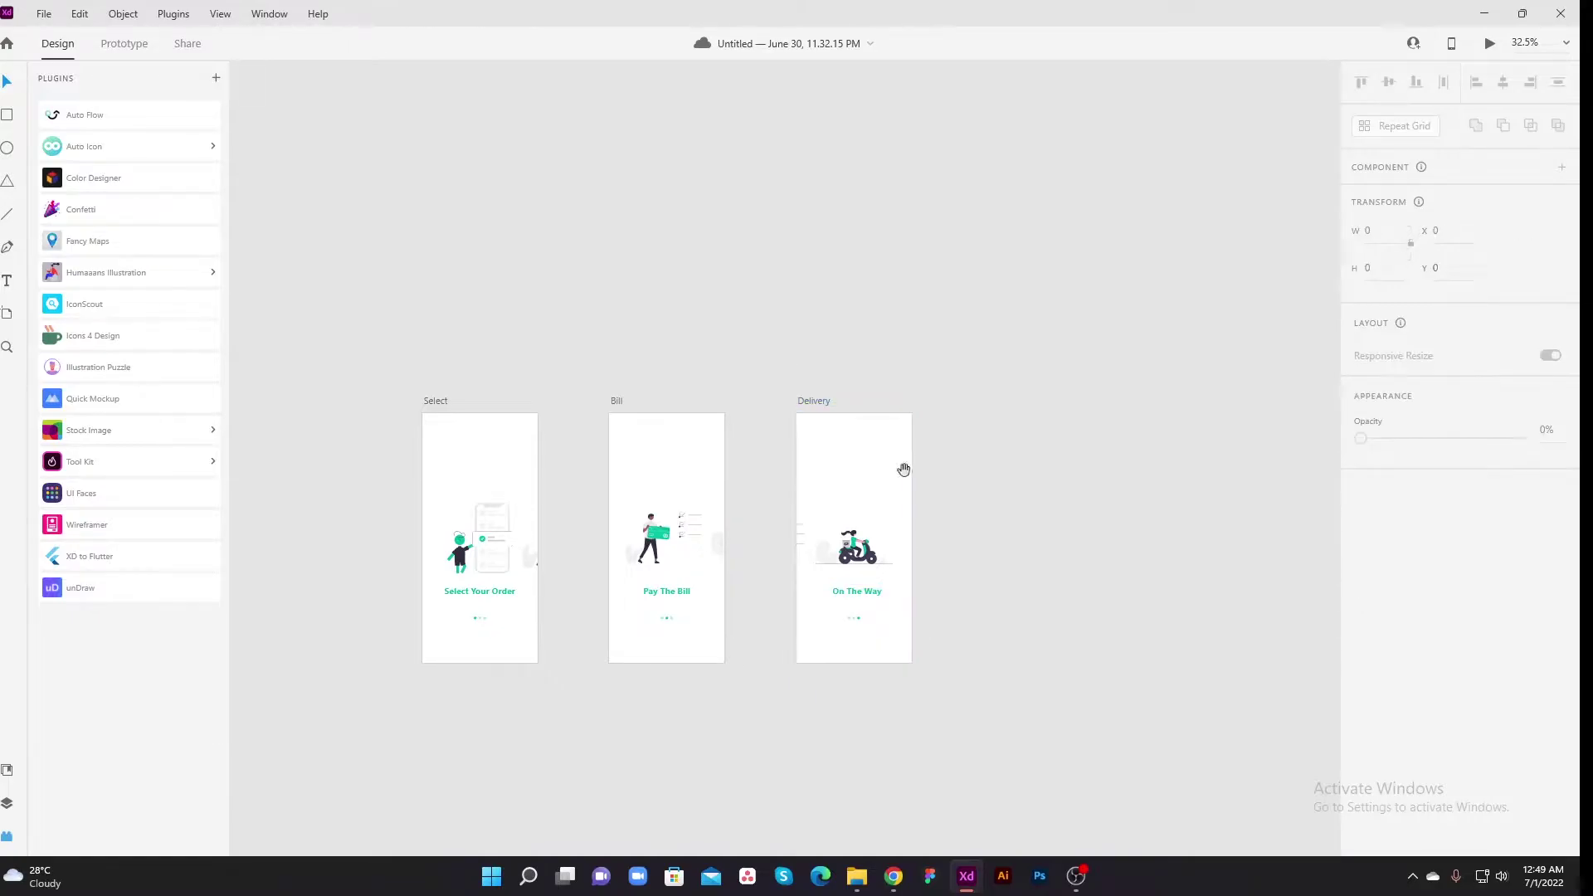
pyautogui.hscroll(-3, 913, 456)
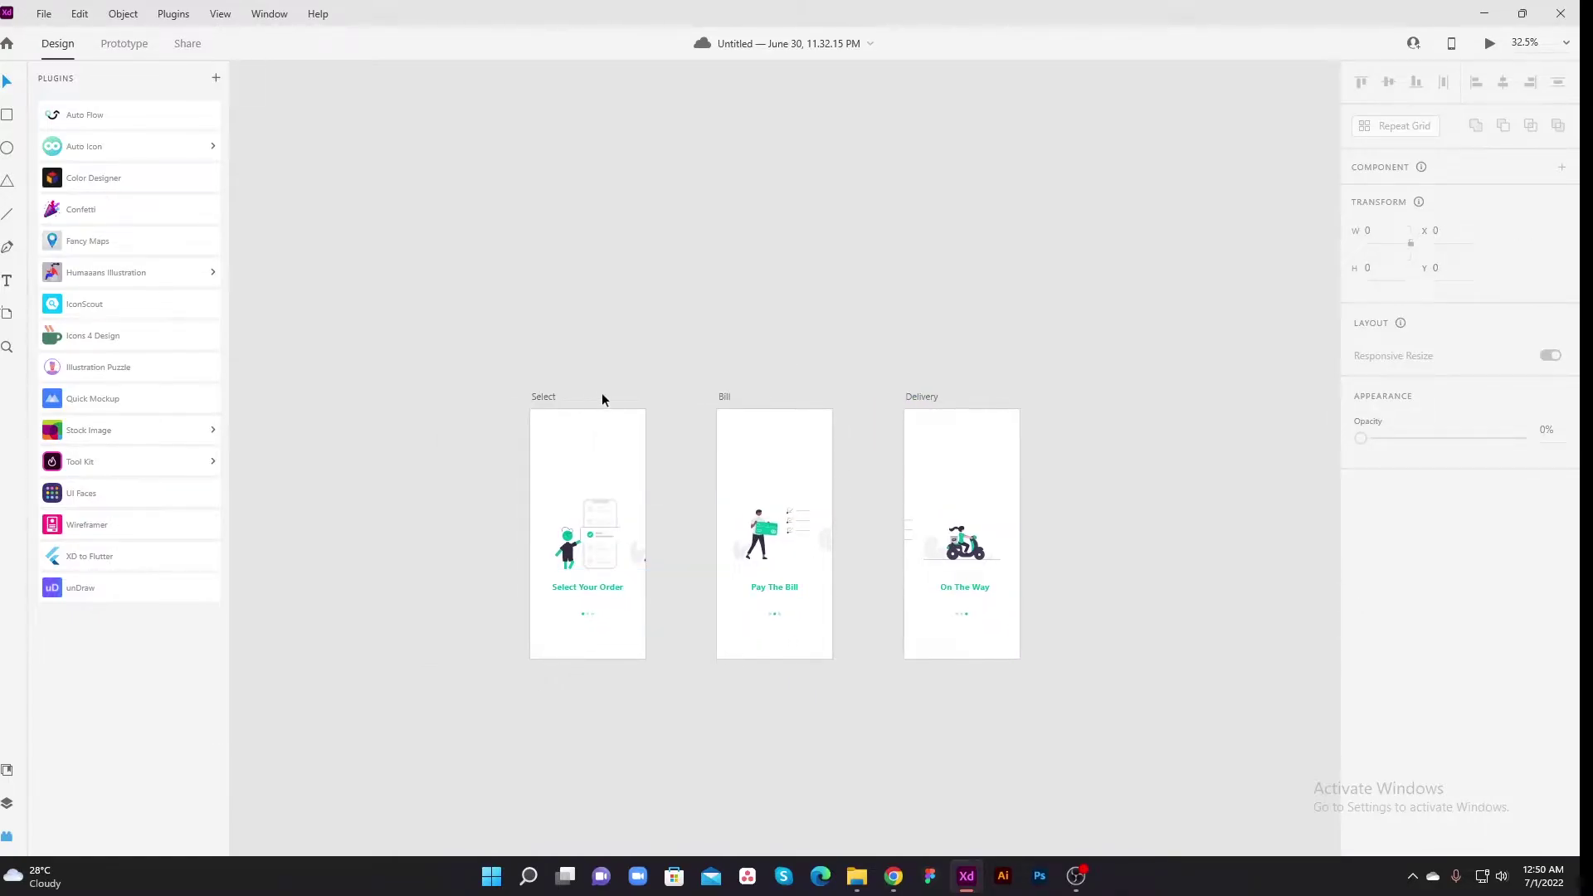
# - Enter Prototype mode and link the Select artboard to the Bill artboard
pyautogui.click(549, 398)
pyautogui.press('Escape')
pyautogui.click(124, 43)
pyautogui.click(551, 398)
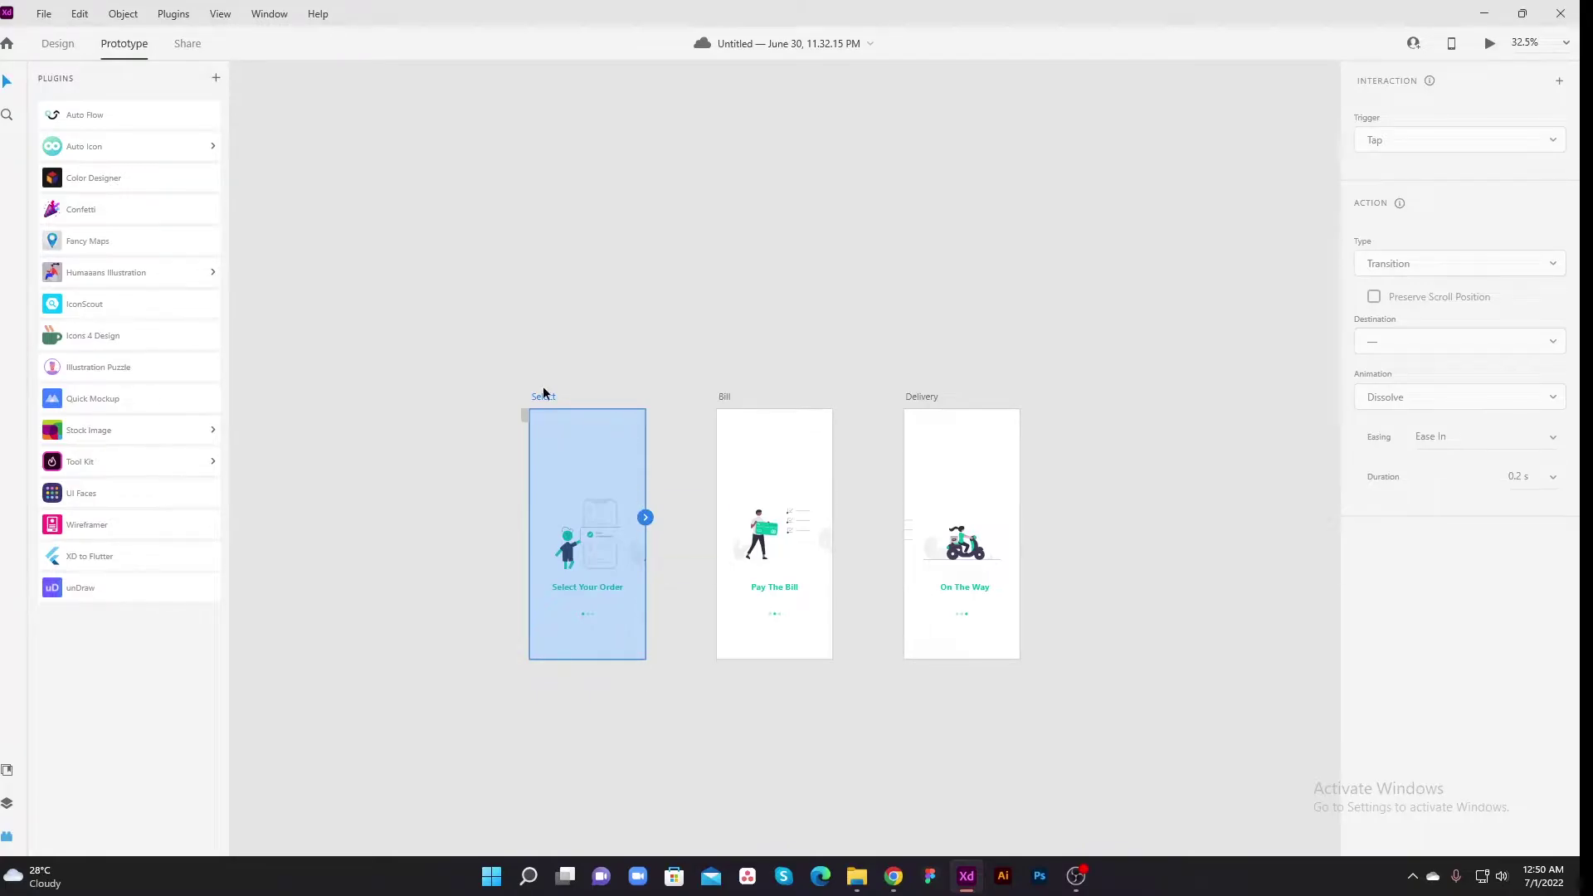
pyautogui.moveTo(645, 517); pyautogui.dragTo(737, 456)
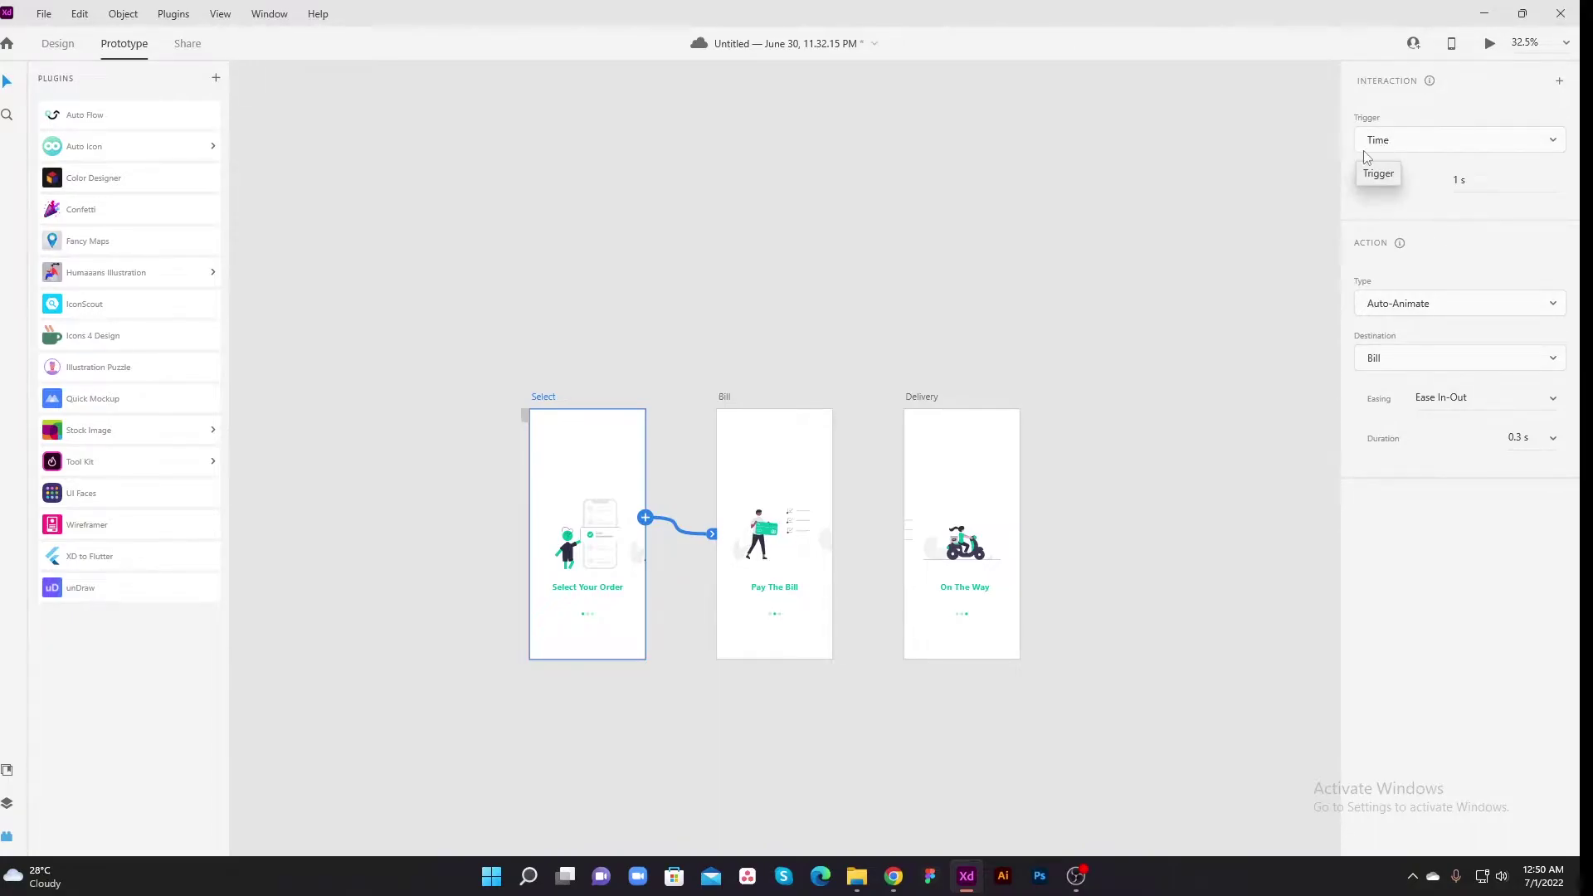
# - Give the Select-to-Bill interaction a Time trigger, an Auto-Animate action and Ease In-Out easing
pyautogui.click(1551, 147)
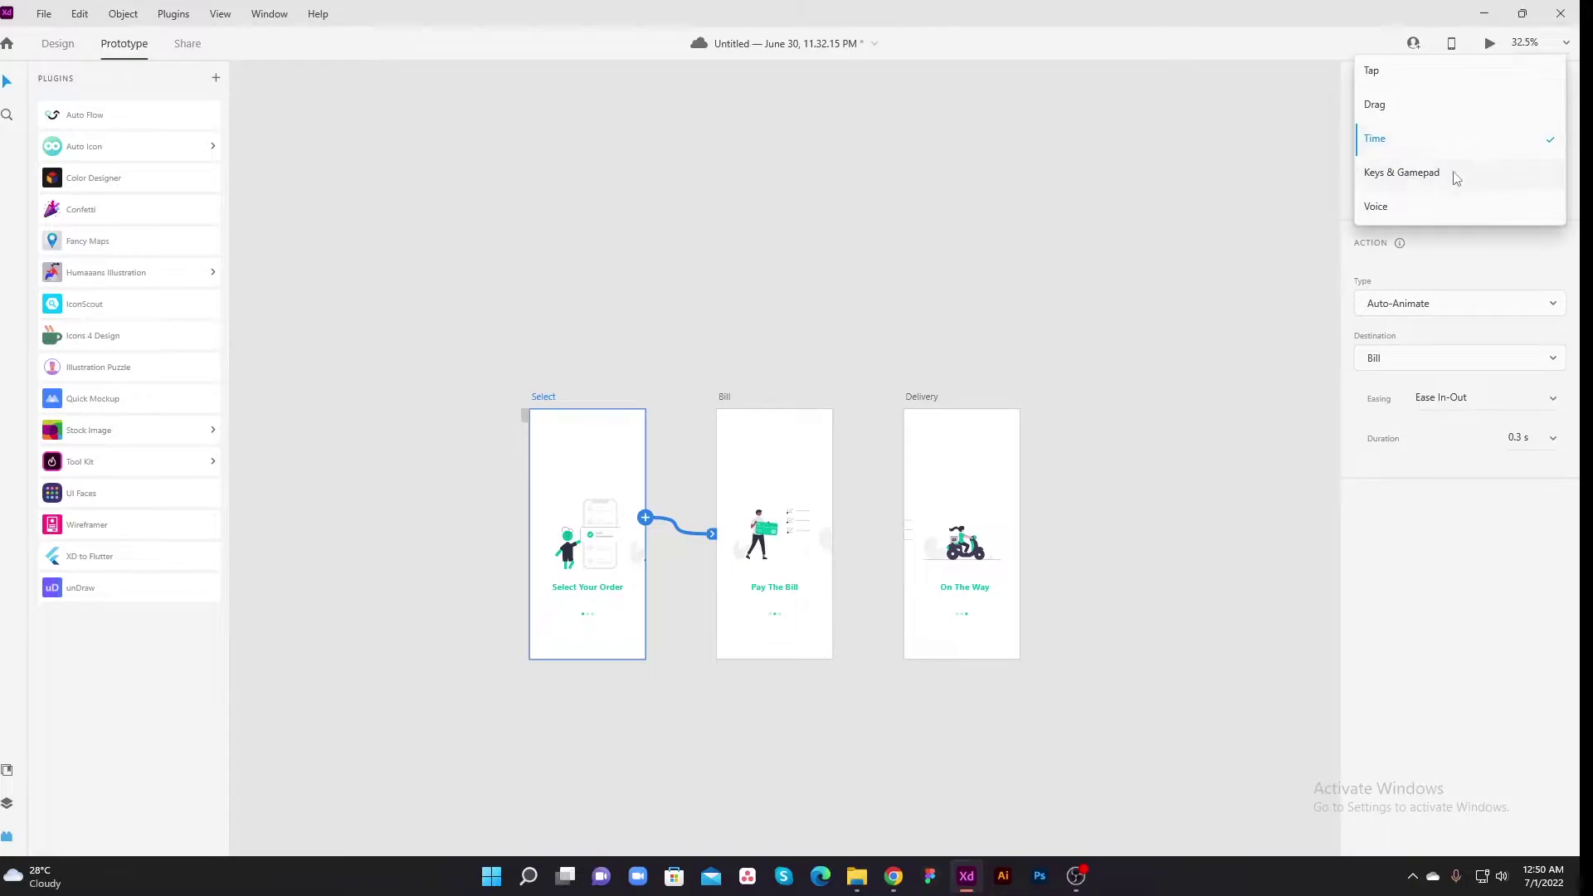
pyautogui.click(1398, 147)
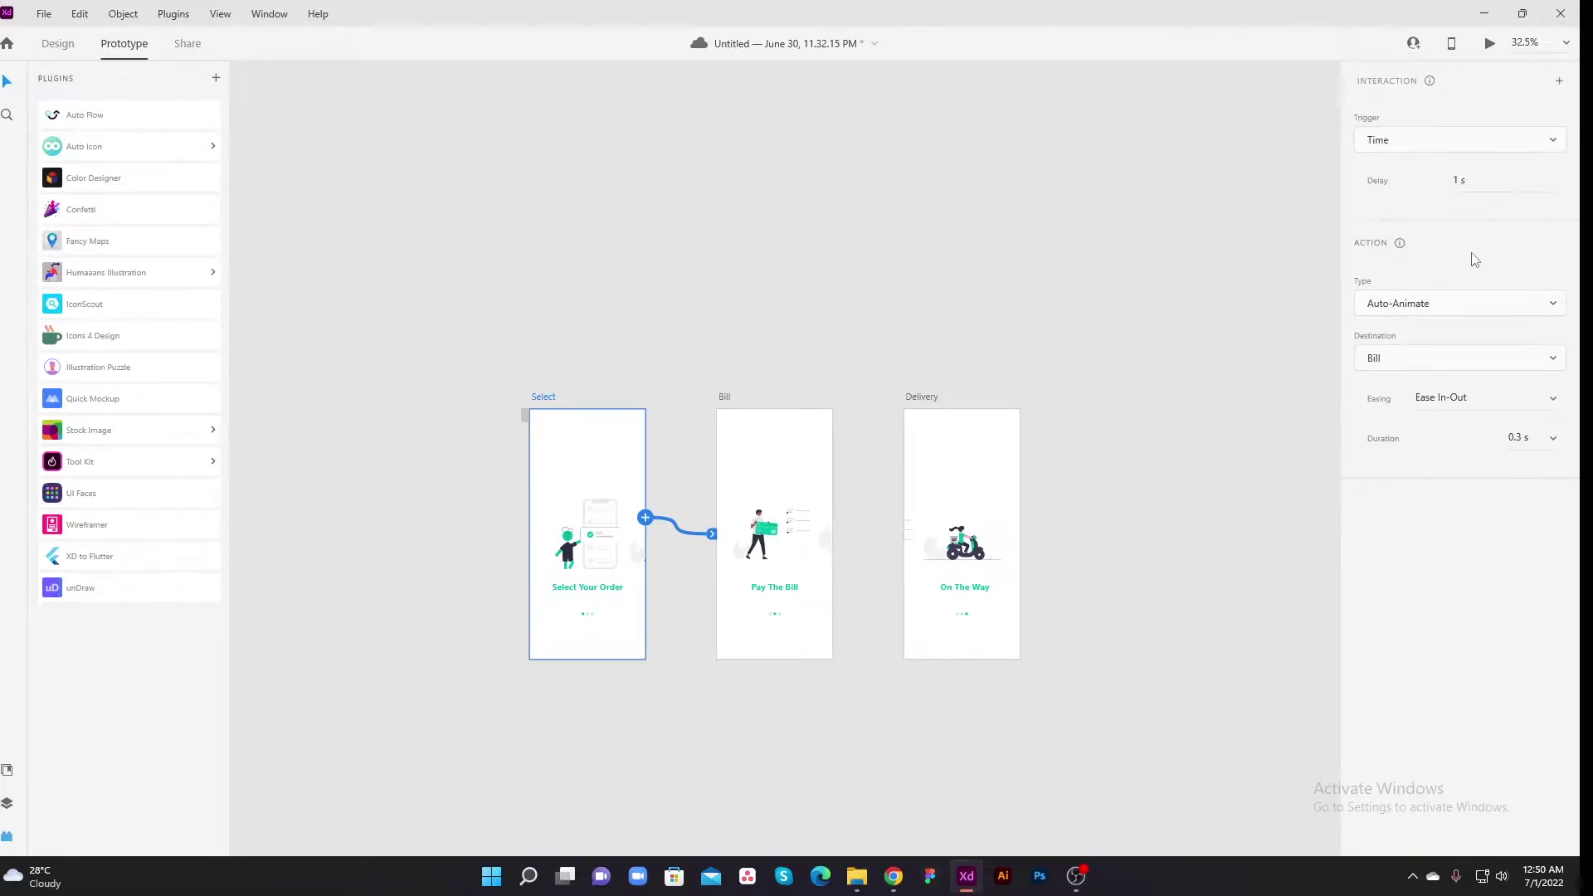
pyautogui.click(1548, 305)
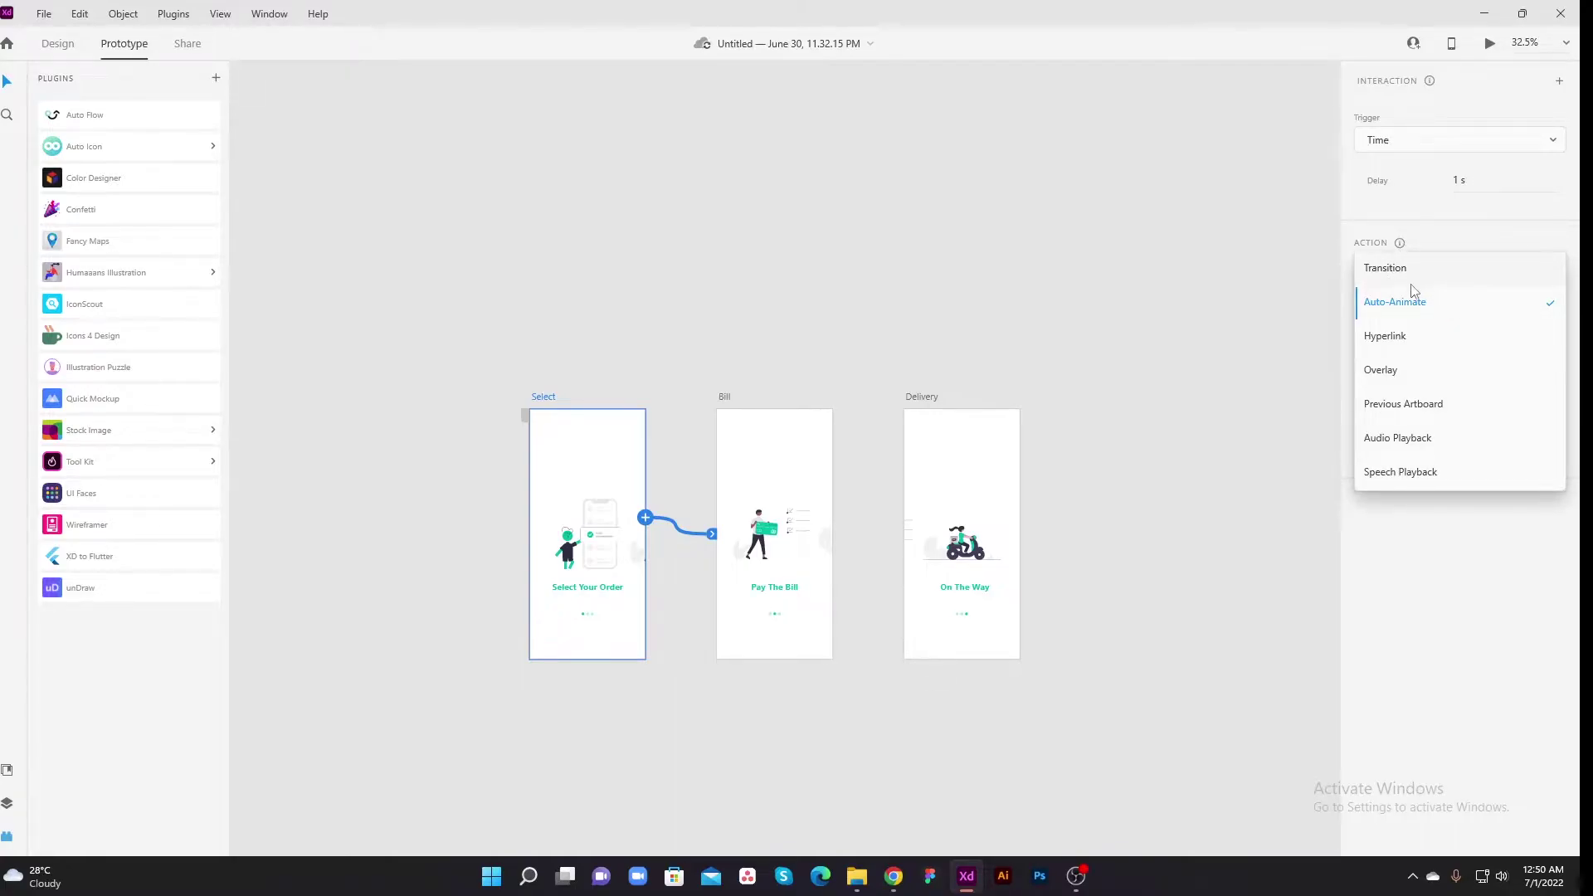
pyautogui.click(1422, 311)
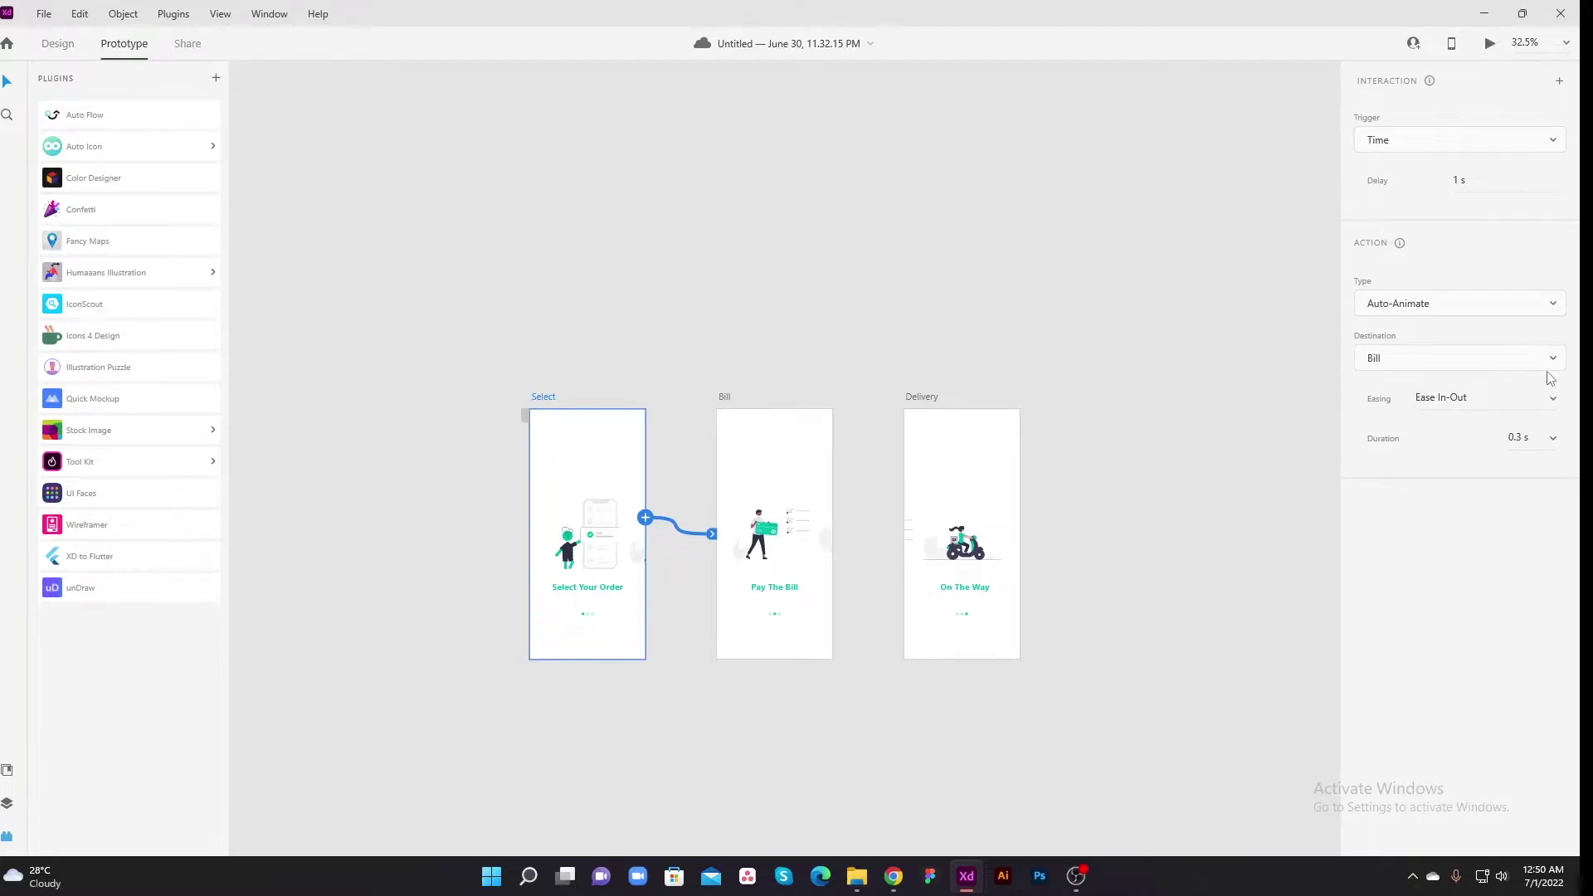
pyautogui.click(1554, 405)
pyautogui.click(1466, 308)
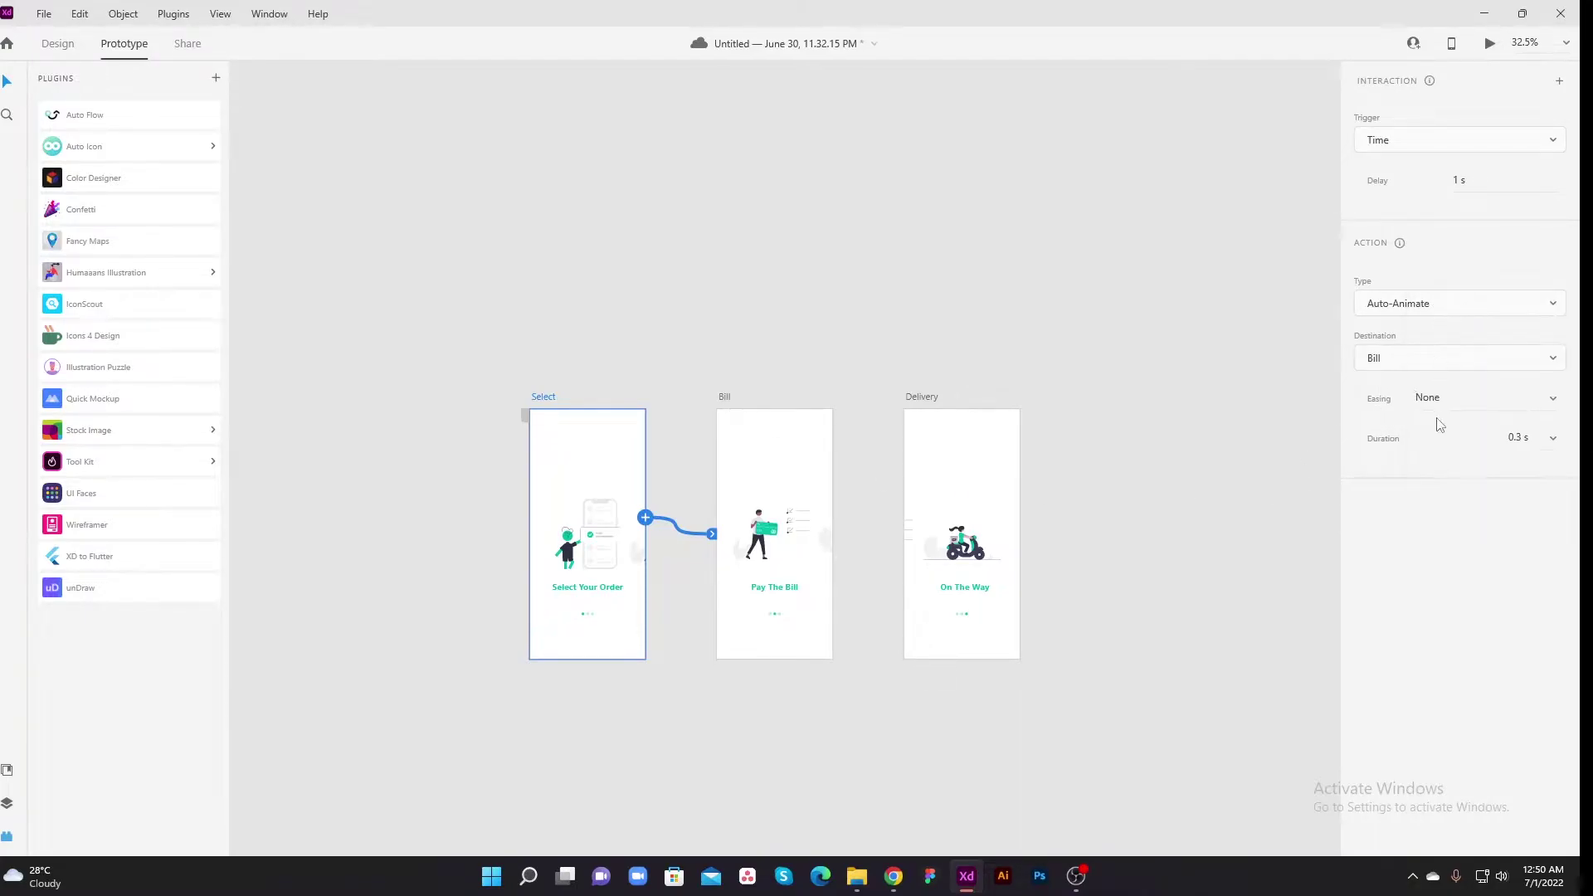
pyautogui.click(1555, 404)
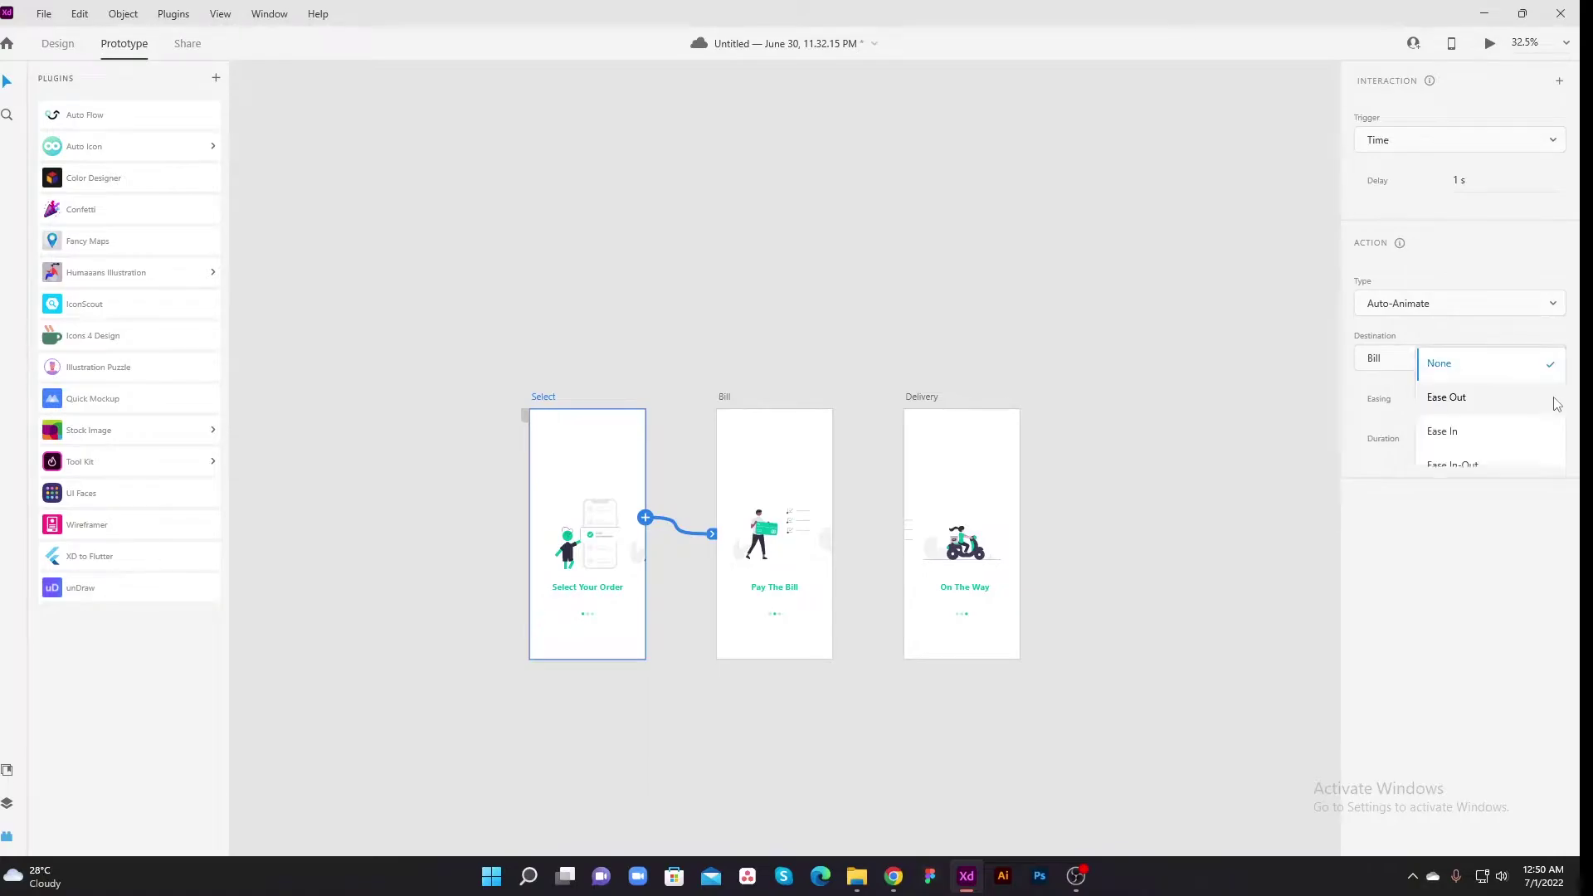
pyautogui.click(1468, 467)
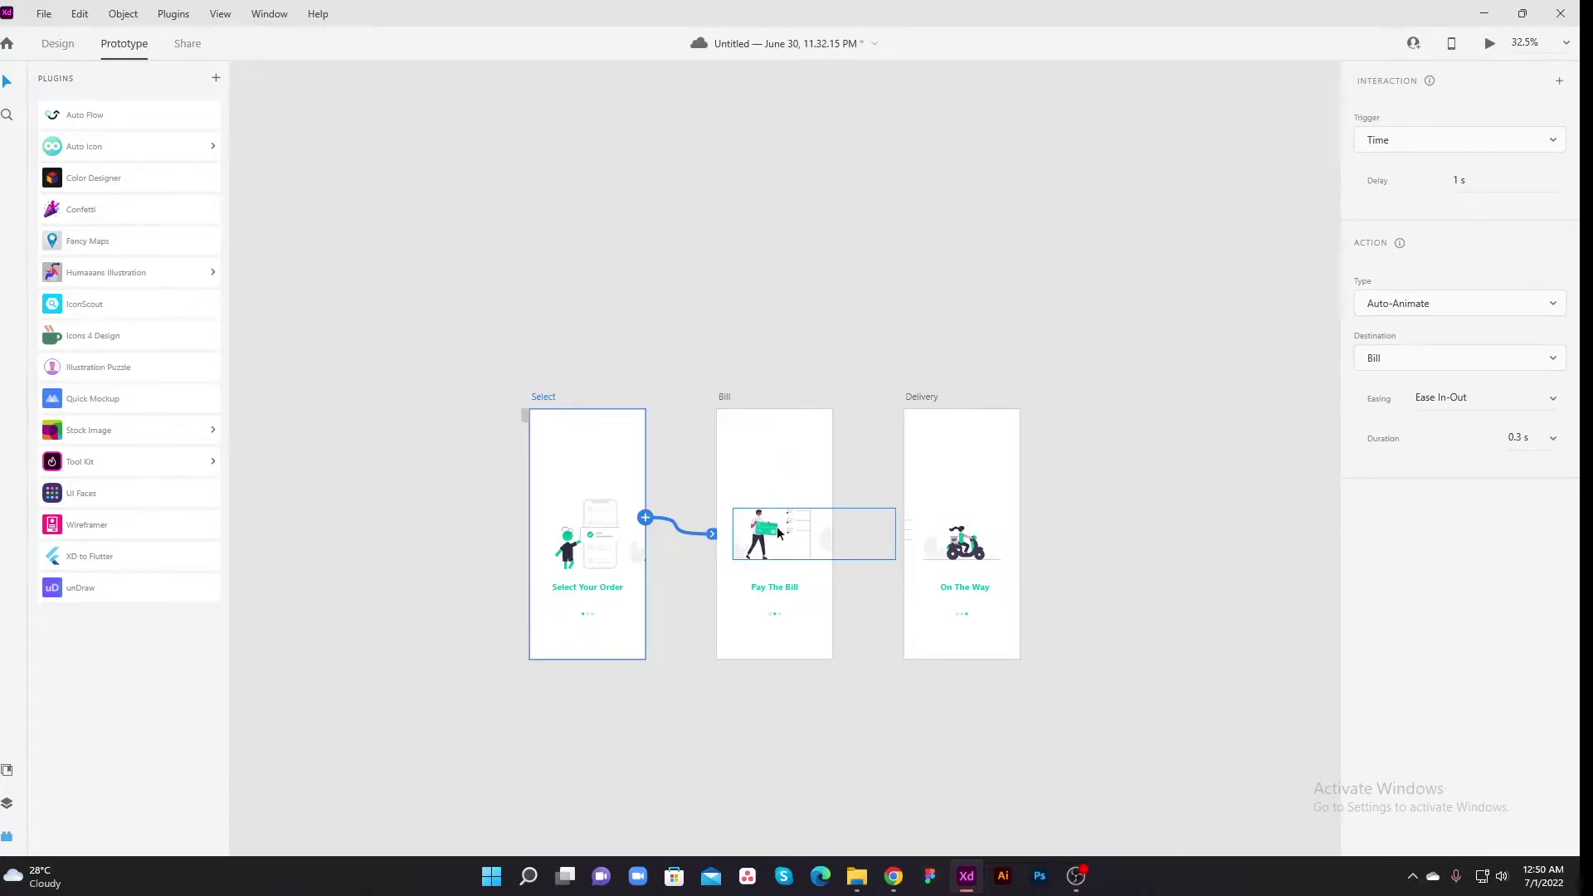
pyautogui.press('Delete')
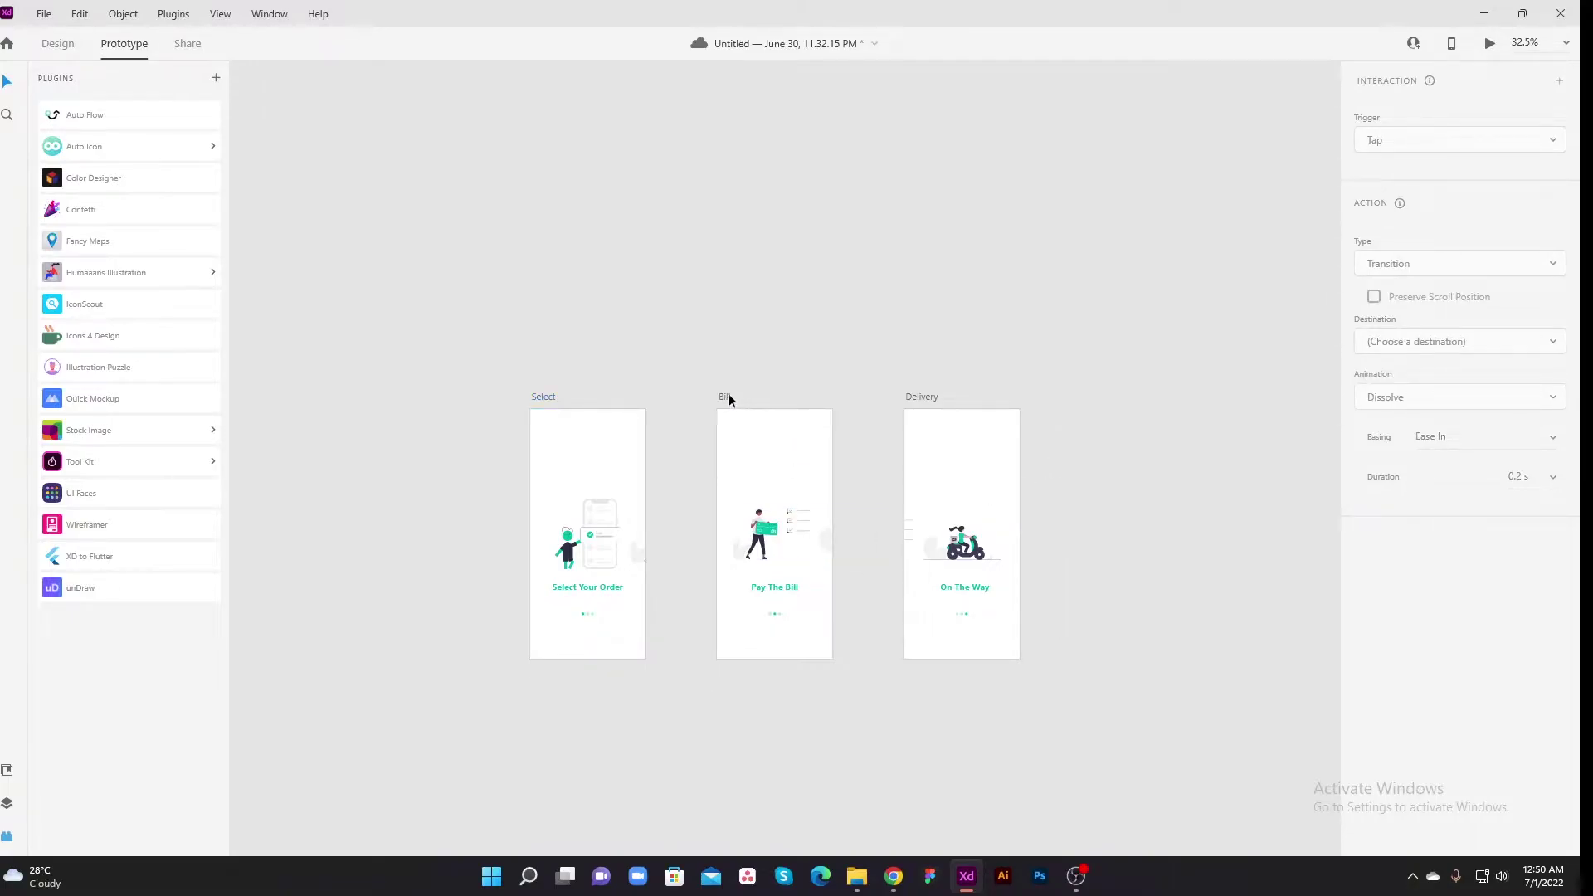
# - Link the Bill artboard to Delivery with a Time-triggered Auto-Animate transition and set its delay to 5 s
pyautogui.click(725, 396)
pyautogui.moveTo(832, 516); pyautogui.dragTo(925, 457)
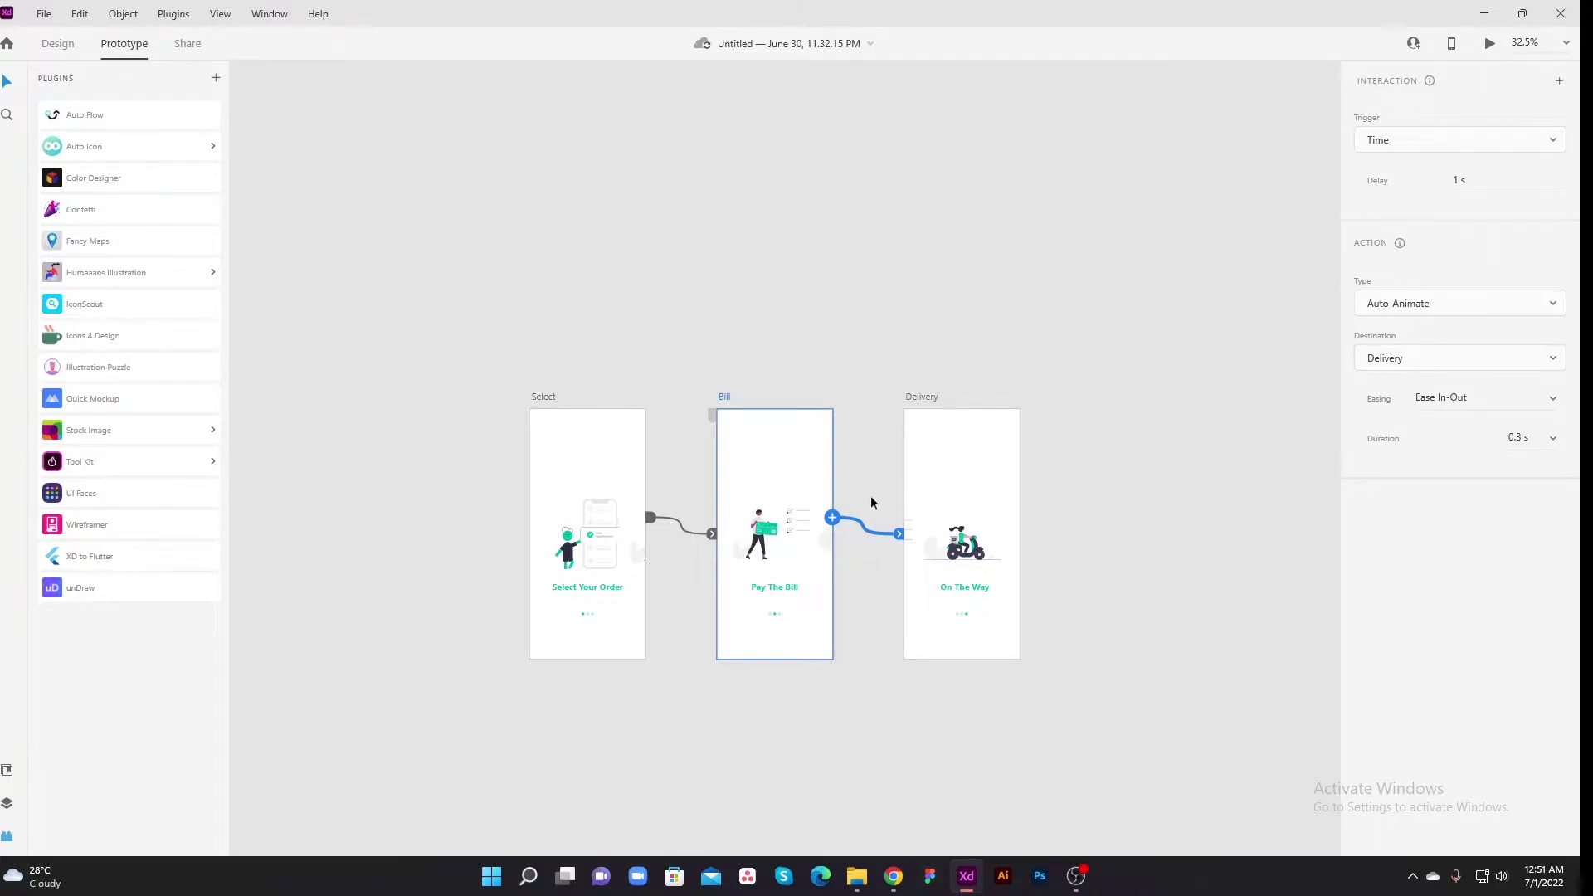
pyautogui.click(1540, 184)
pyautogui.press('Return')
pyautogui.click(1091, 455)
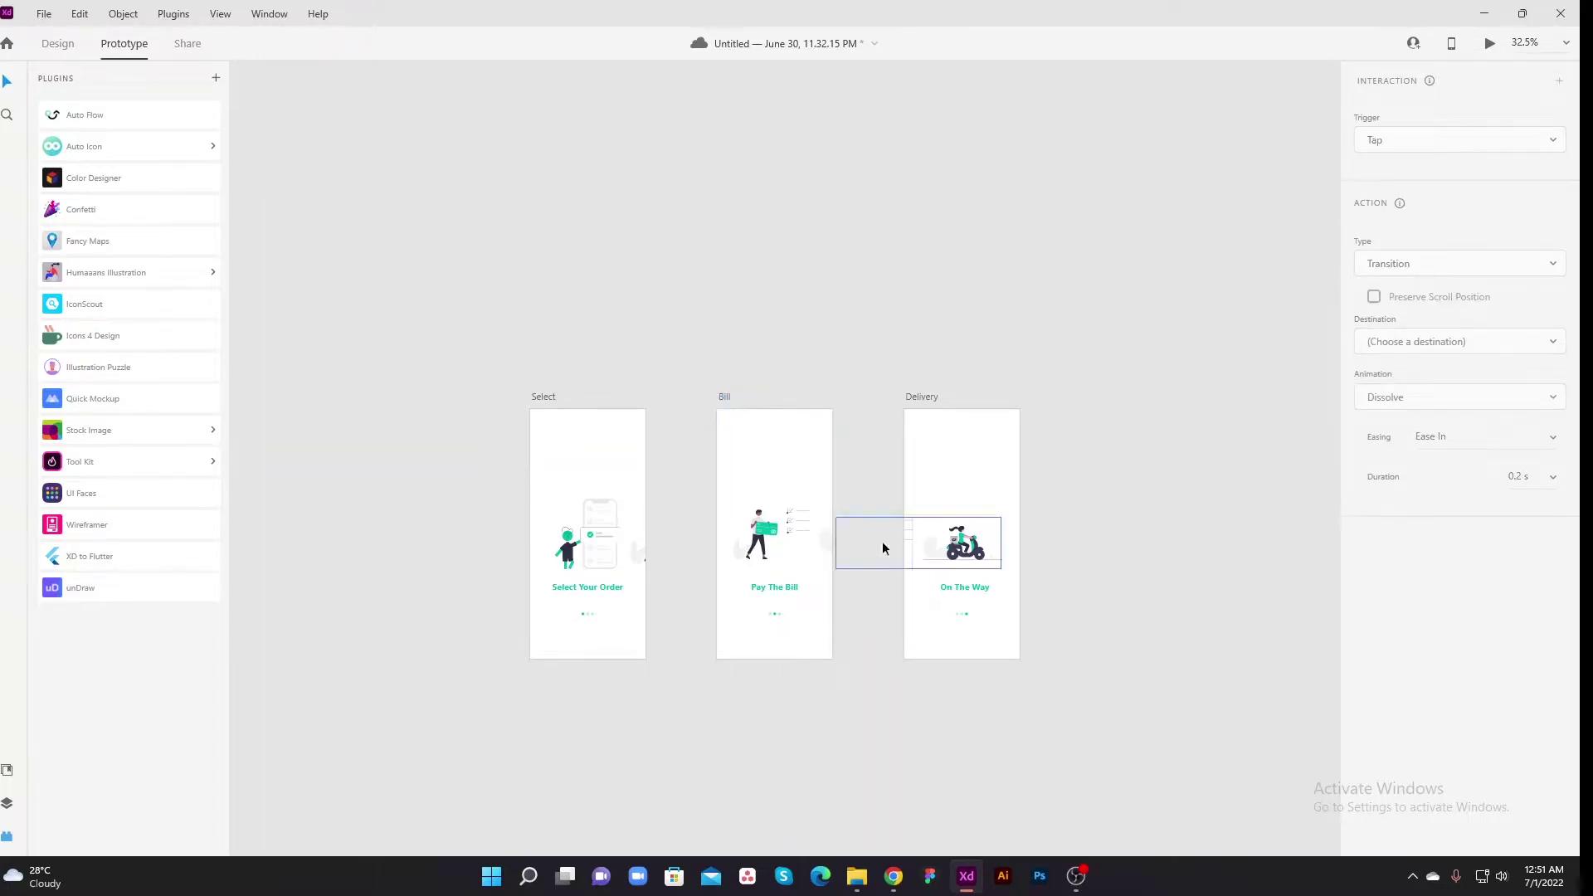
# - Preview the timed transitions starting from the Select artboard, and close the preview
pyautogui.click(543, 396)
pyautogui.hotkey('ctrl', 'Return')
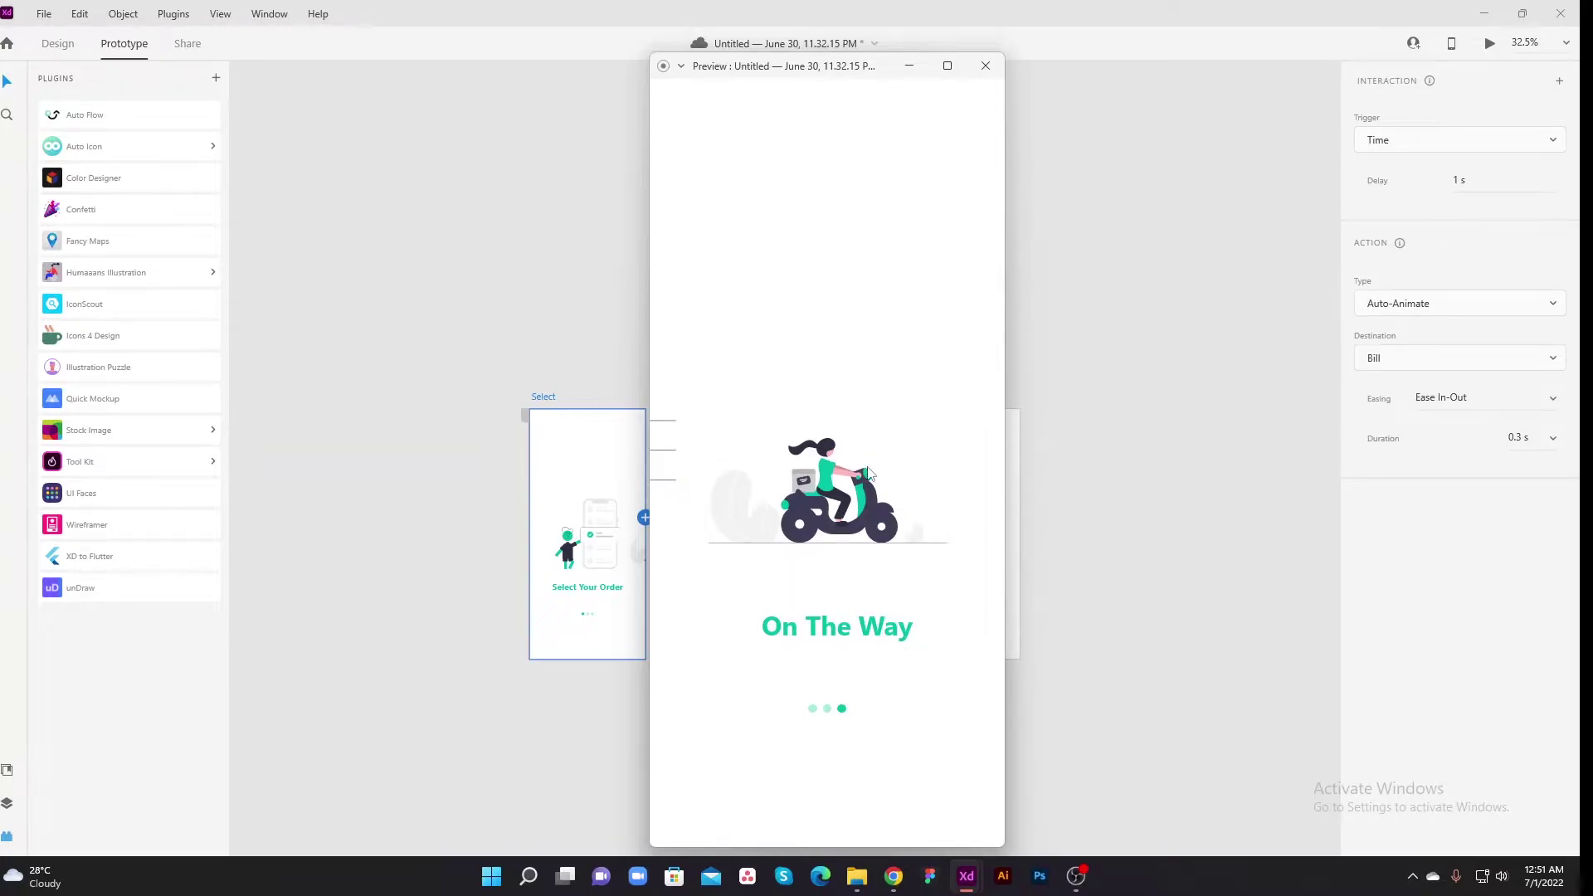
pyautogui.click(986, 65)
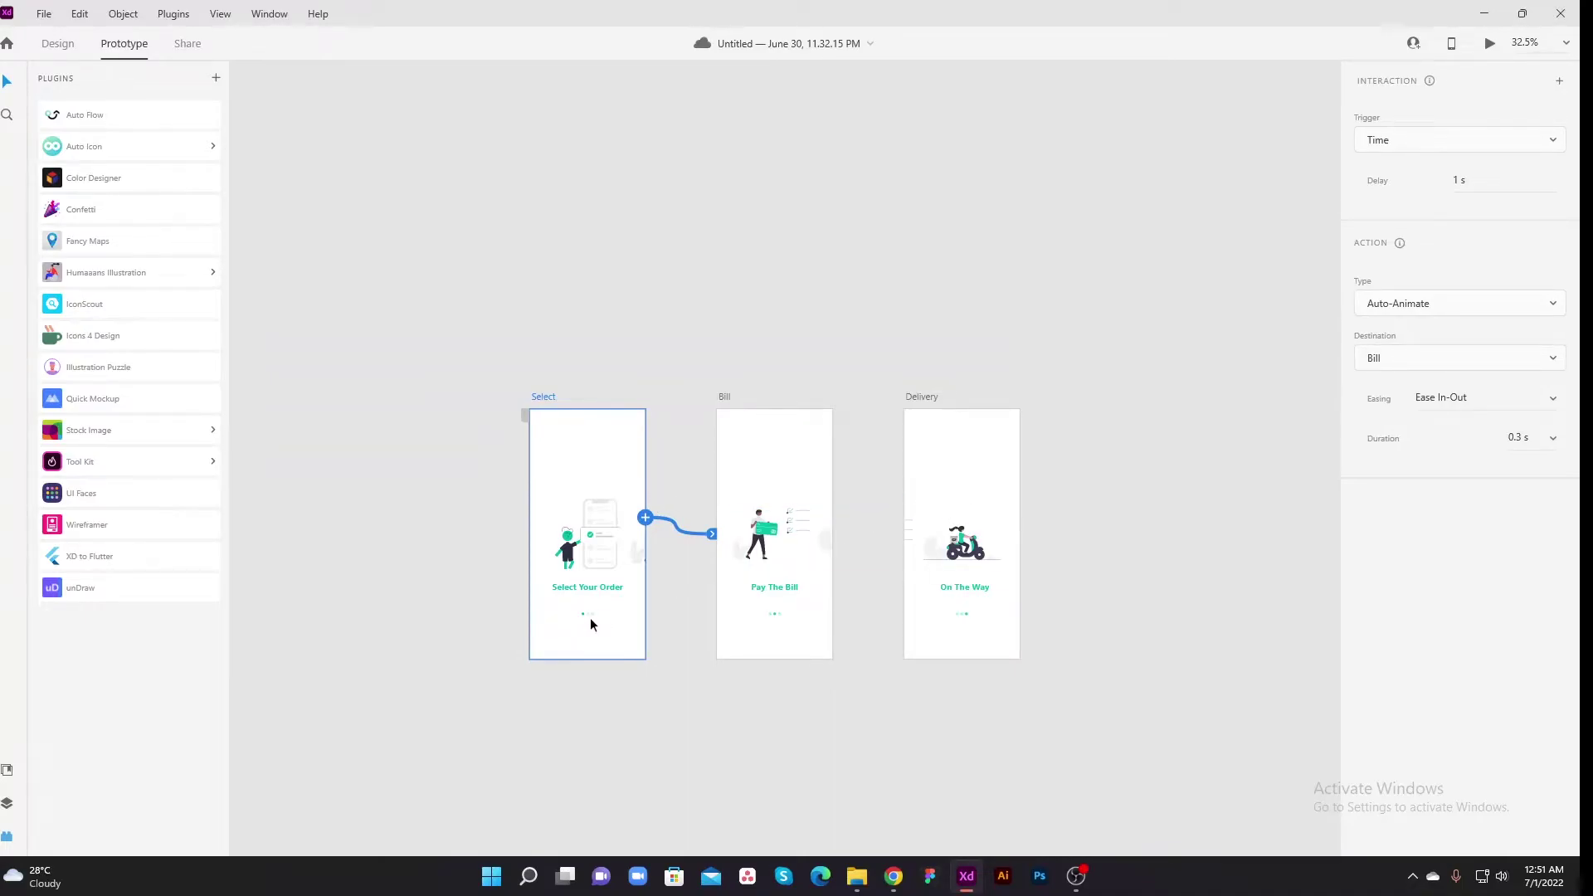
# - Link the middle page-indicator dot on the Select artboard to Bill with a Tap-triggered Auto-Animate transition
pyautogui.scroll(5, 592, 621)
pyautogui.scroll(4, 591, 620)
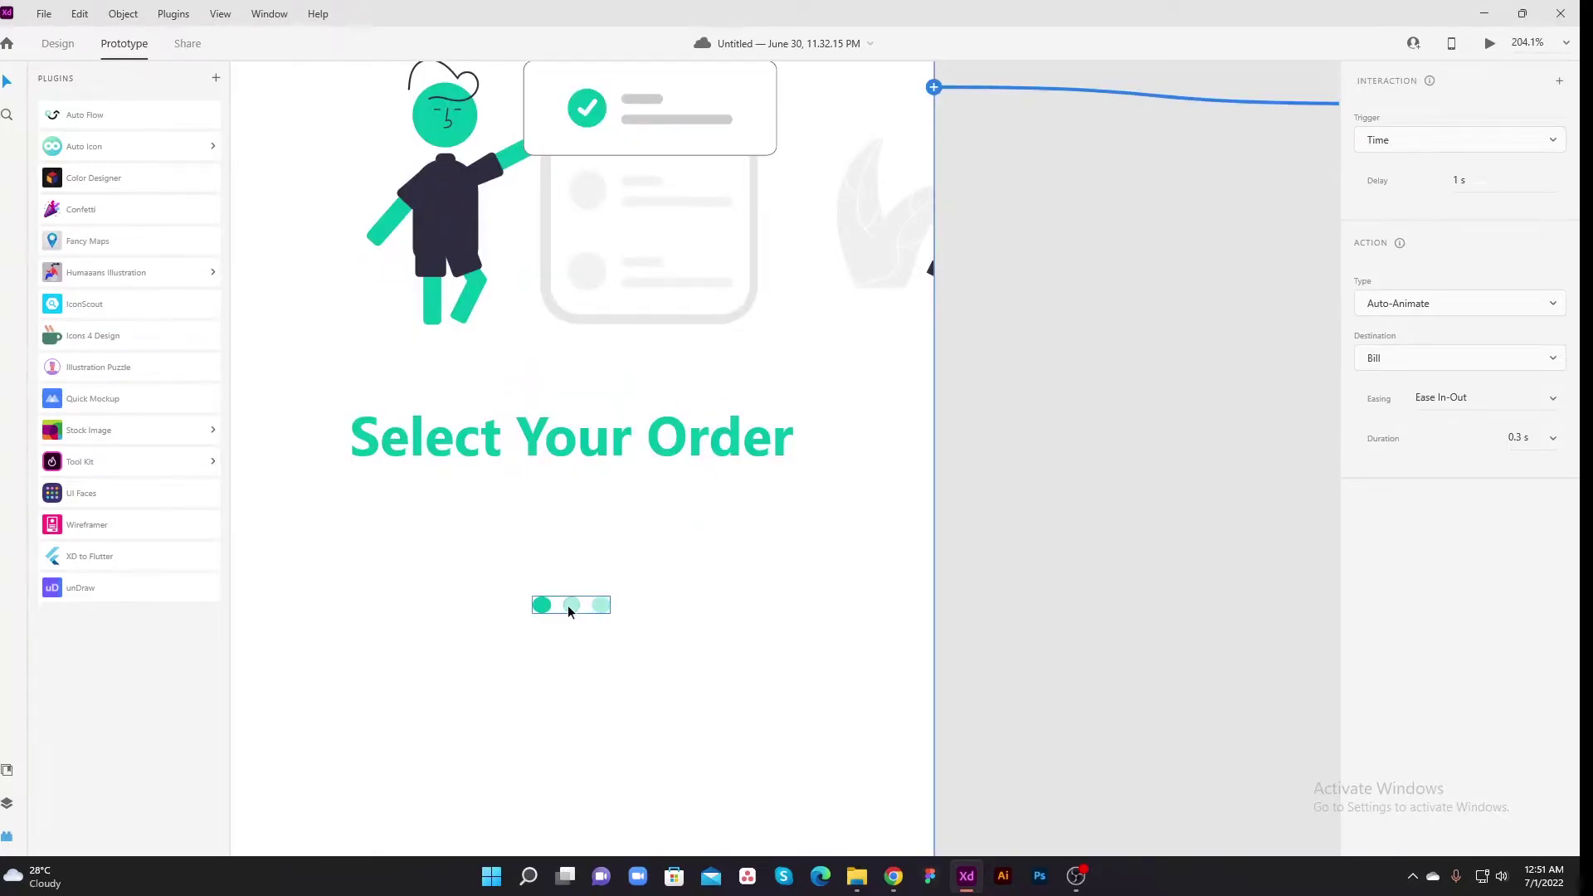
pyautogui.doubleClick(569, 605)
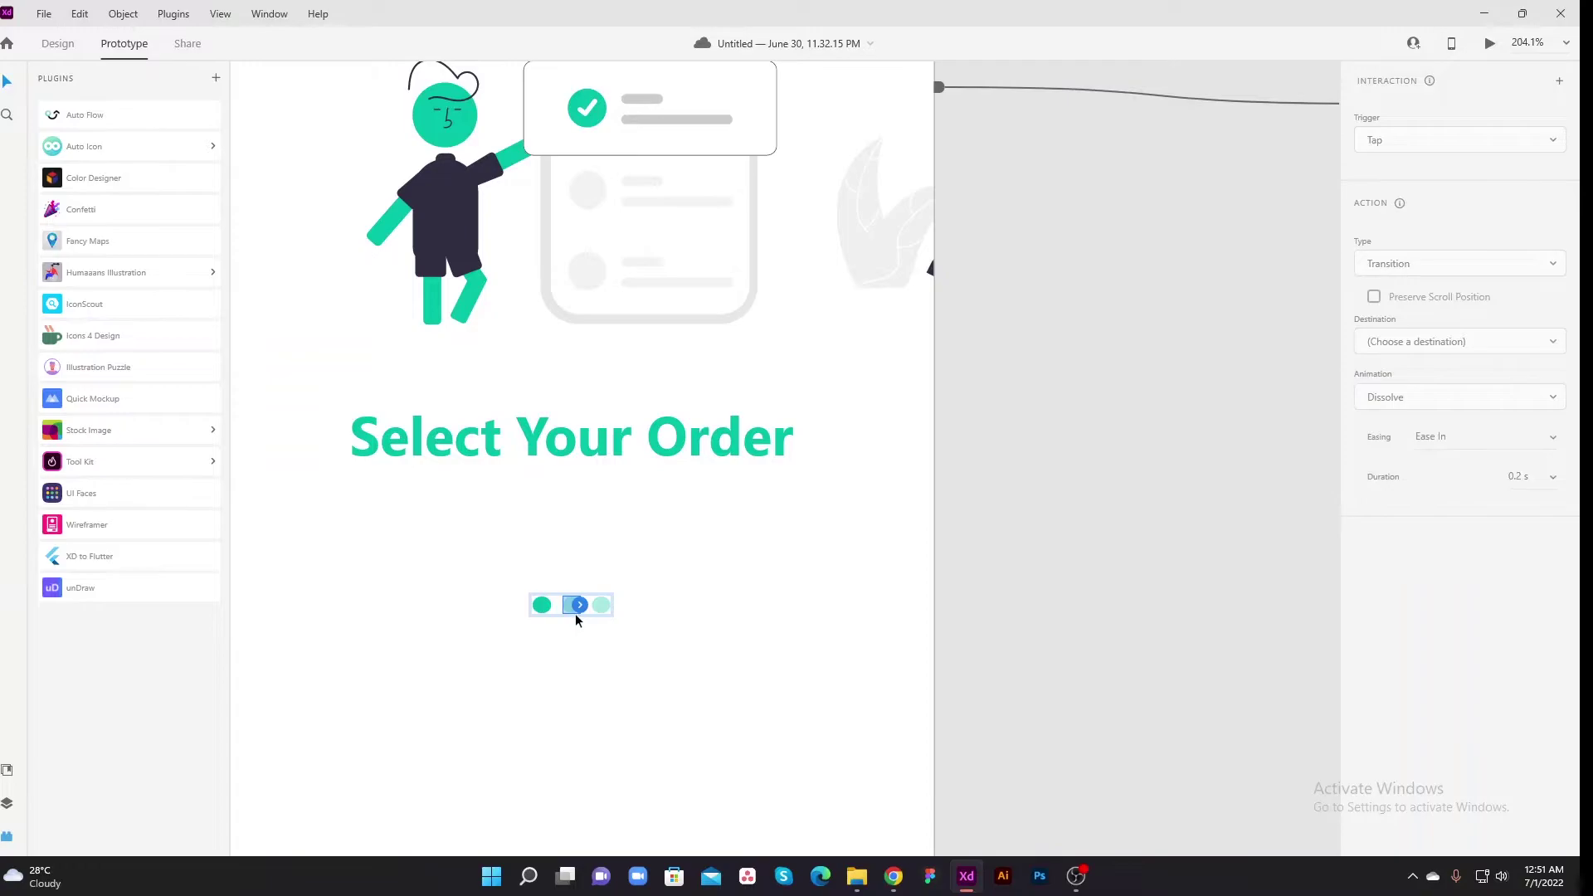
pyautogui.scroll(-4, 610, 624)
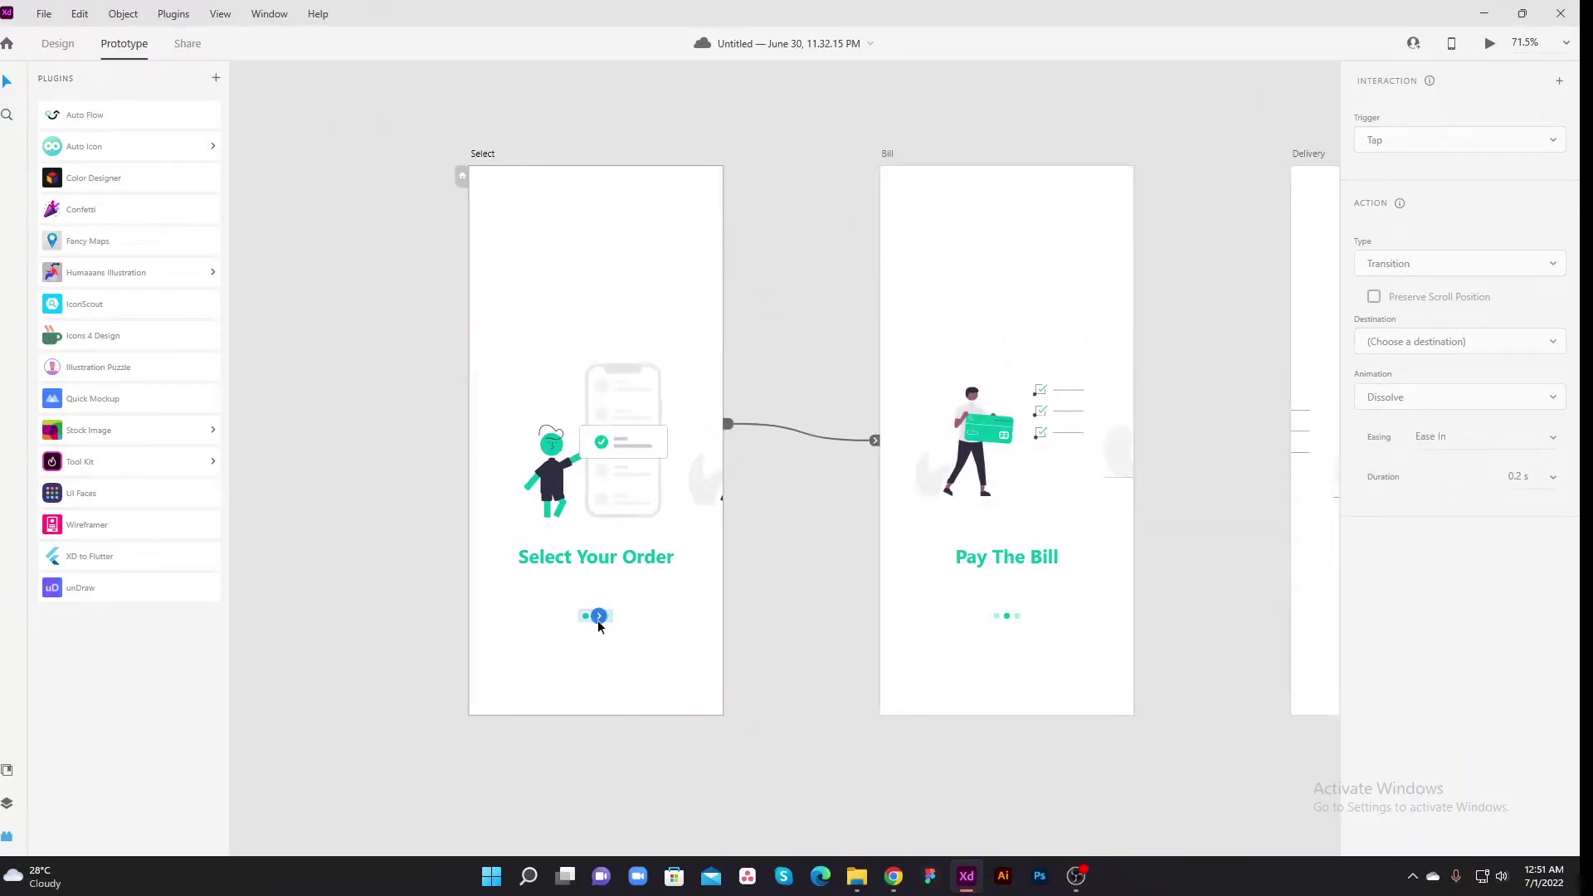
pyautogui.scroll(7, 599, 621)
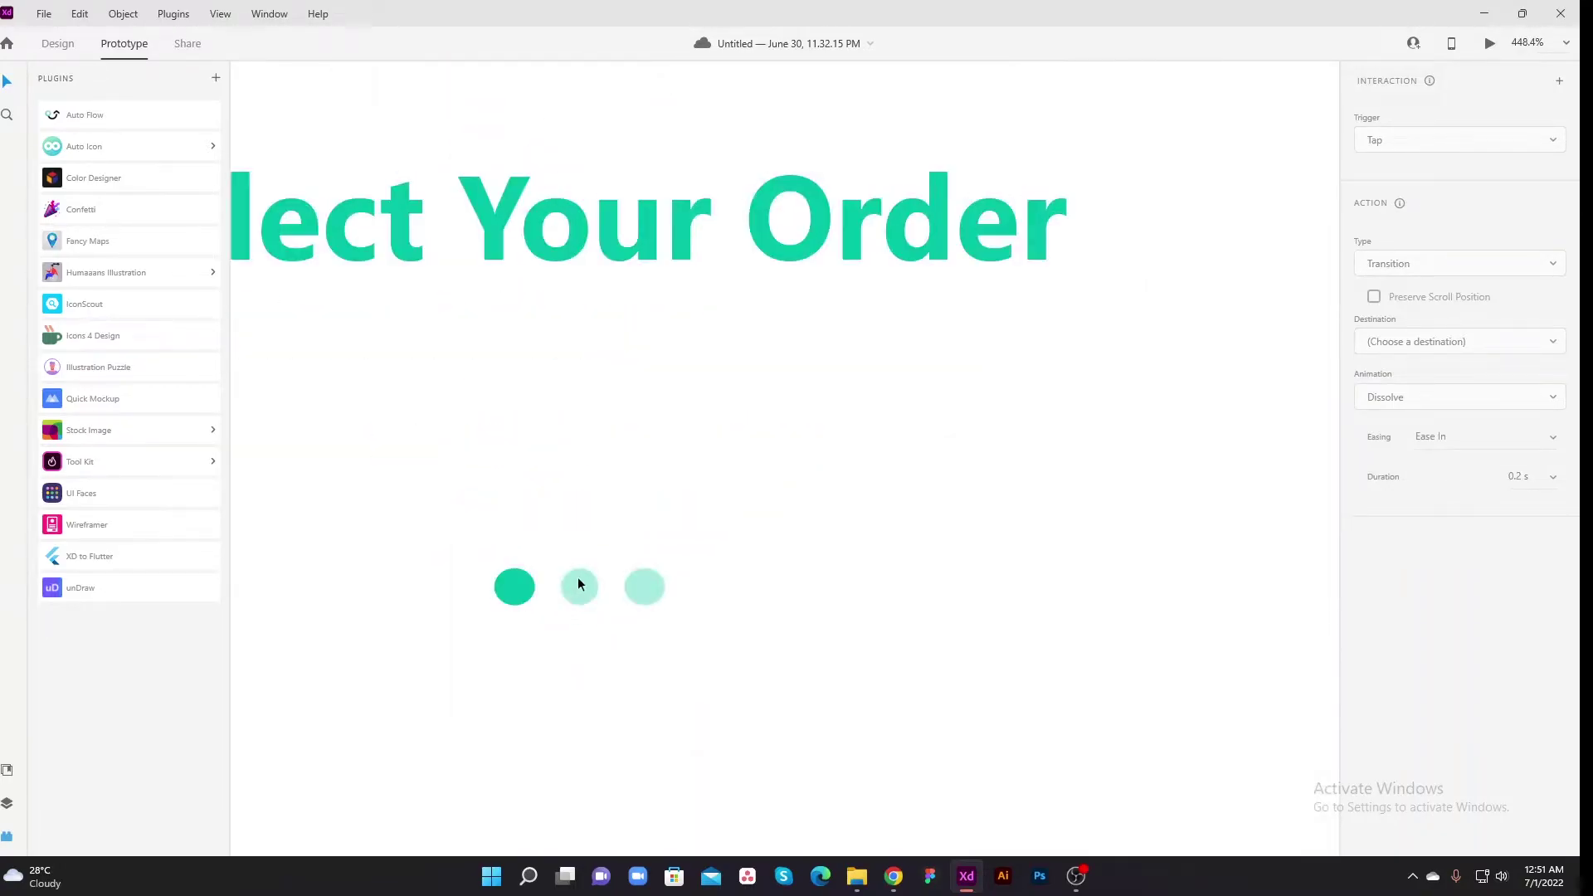
pyautogui.scroll(-5, 587, 596)
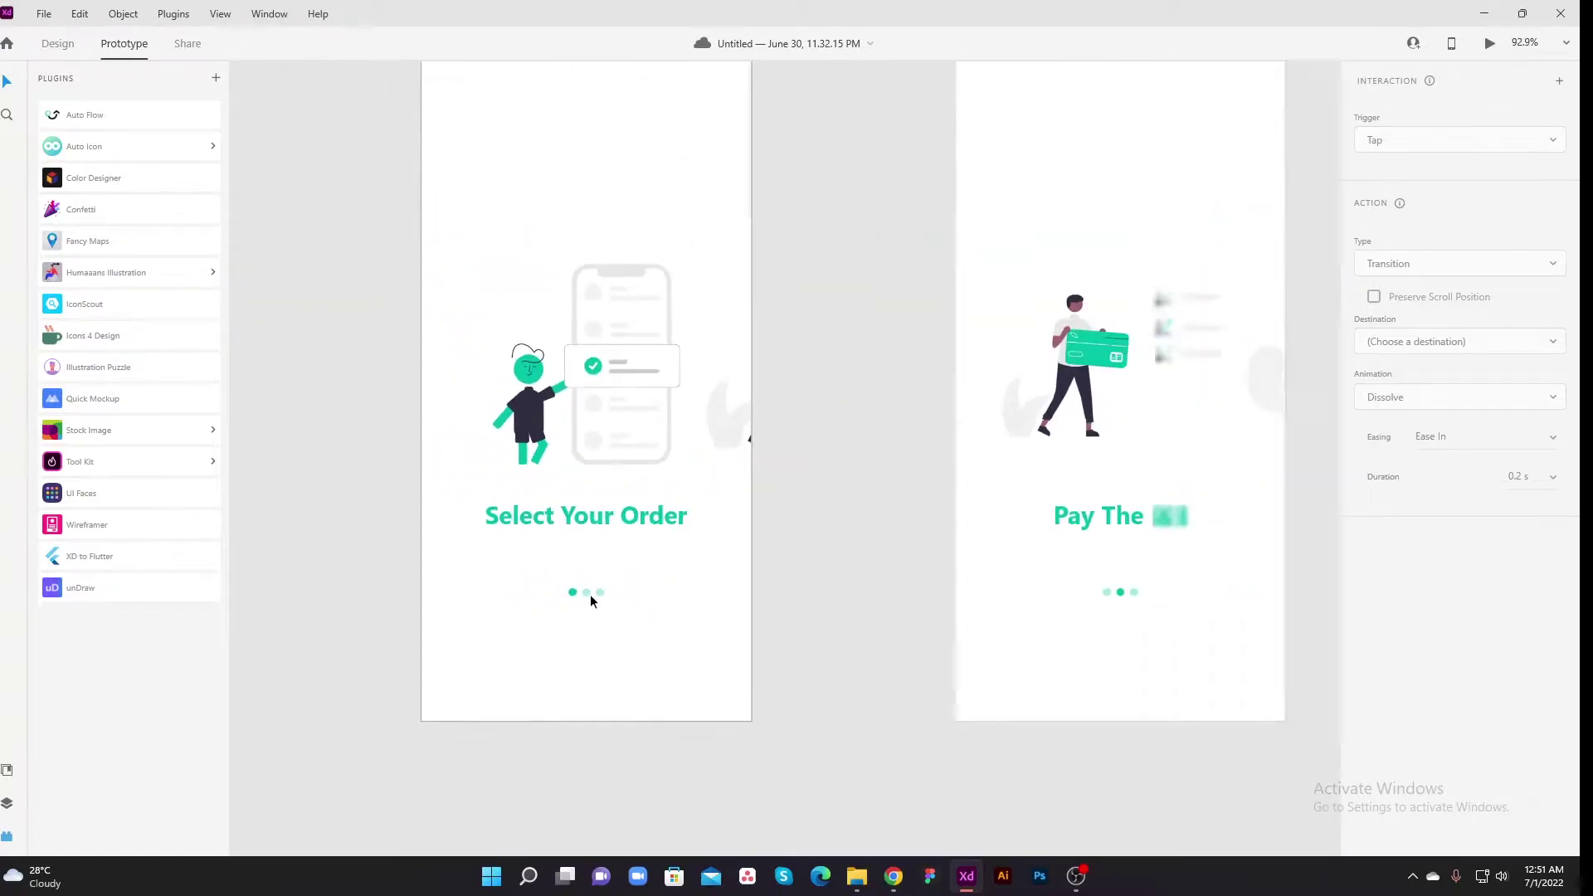
pyautogui.moveTo(589, 592); pyautogui.dragTo(998, 525)
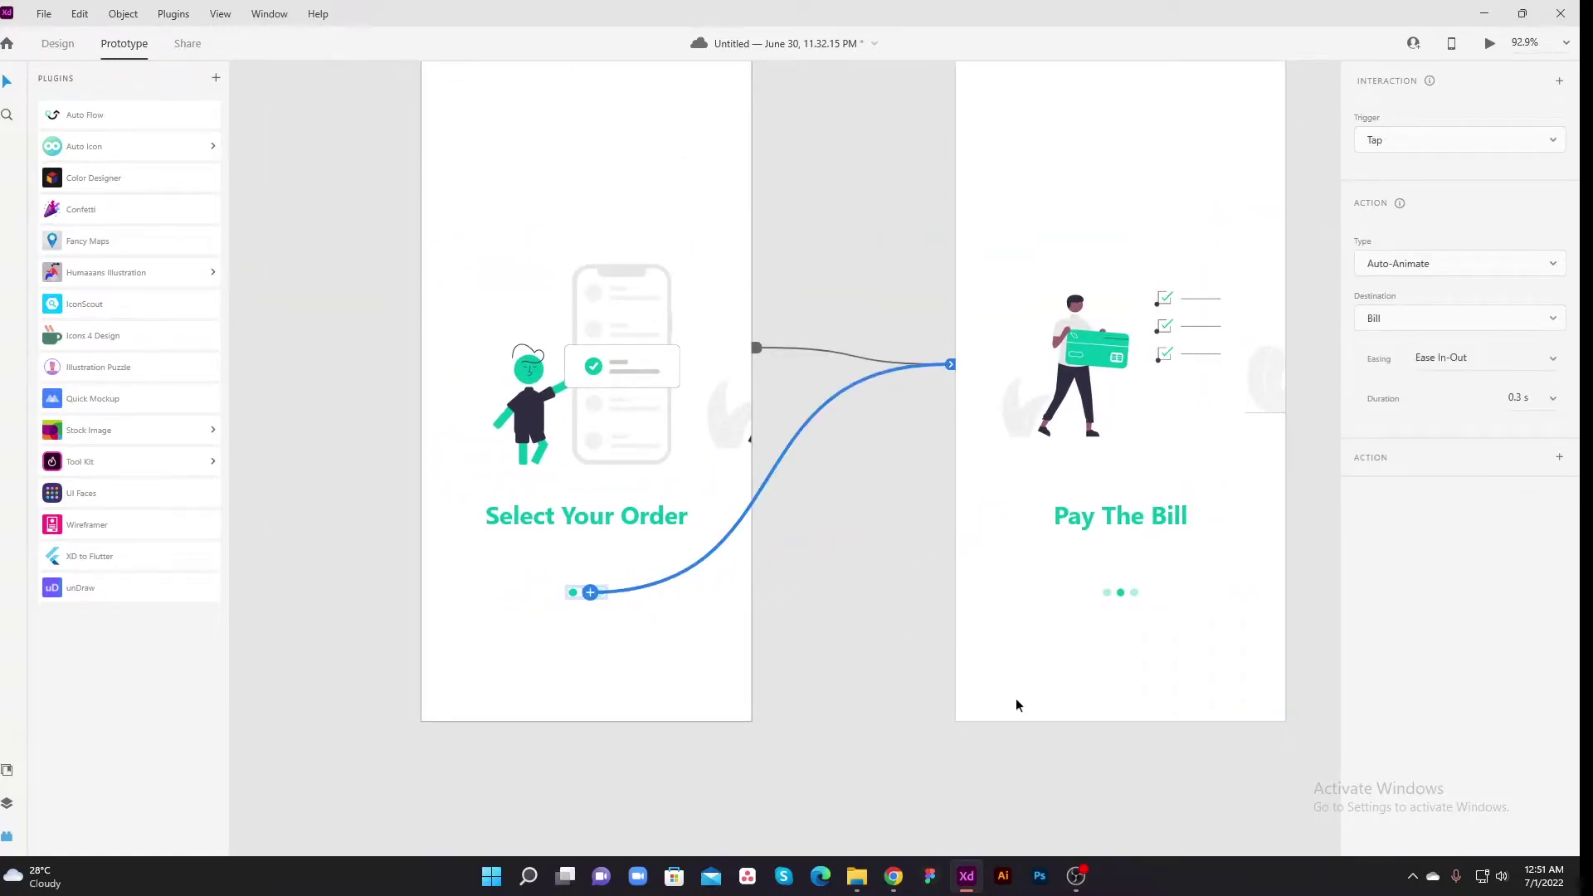
# - Link the page-indicator dot group on the Bill artboard to Delivery with a Tap-triggered Auto-Animate transition
pyautogui.hscroll(5, 1123, 622)
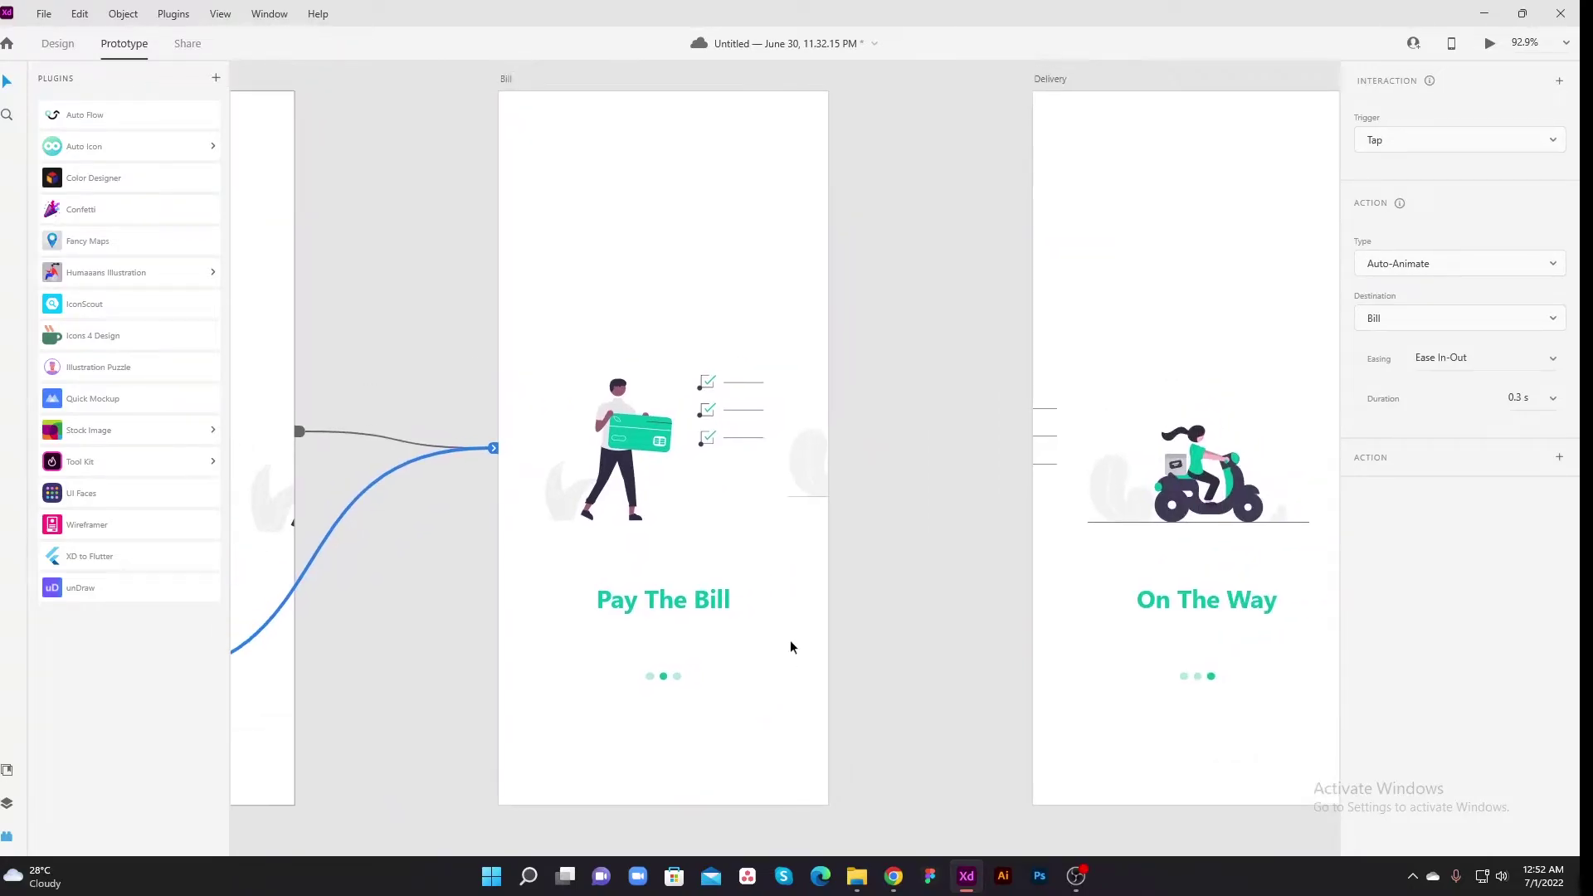
pyautogui.click(676, 678)
pyautogui.moveTo(681, 676); pyautogui.dragTo(967, 655)
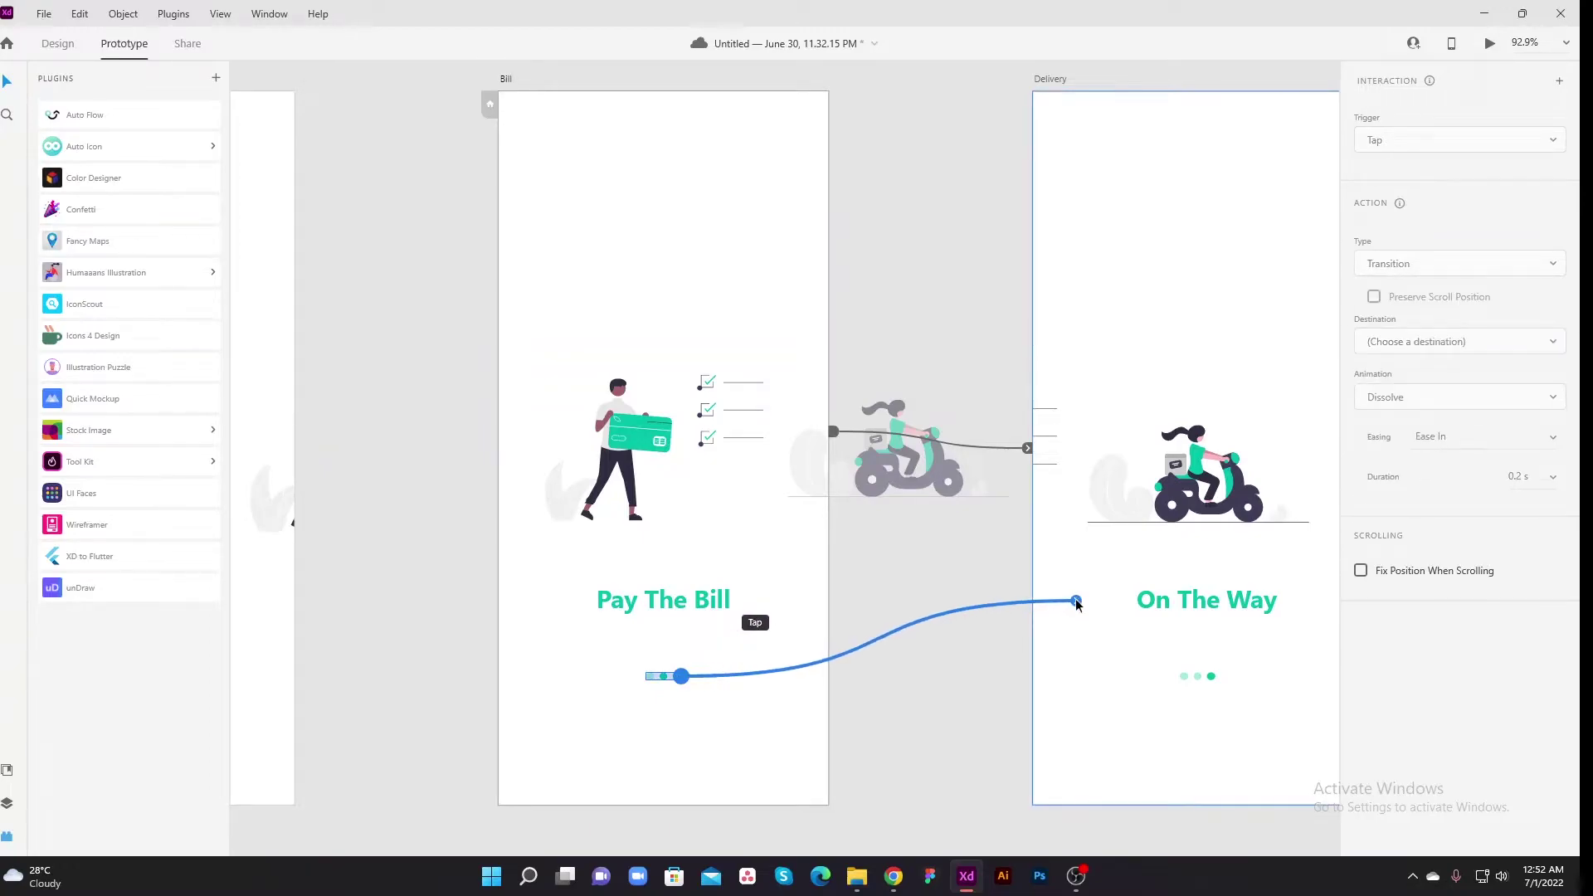
pyautogui.moveTo(1076, 603); pyautogui.dragTo(1076, 604)
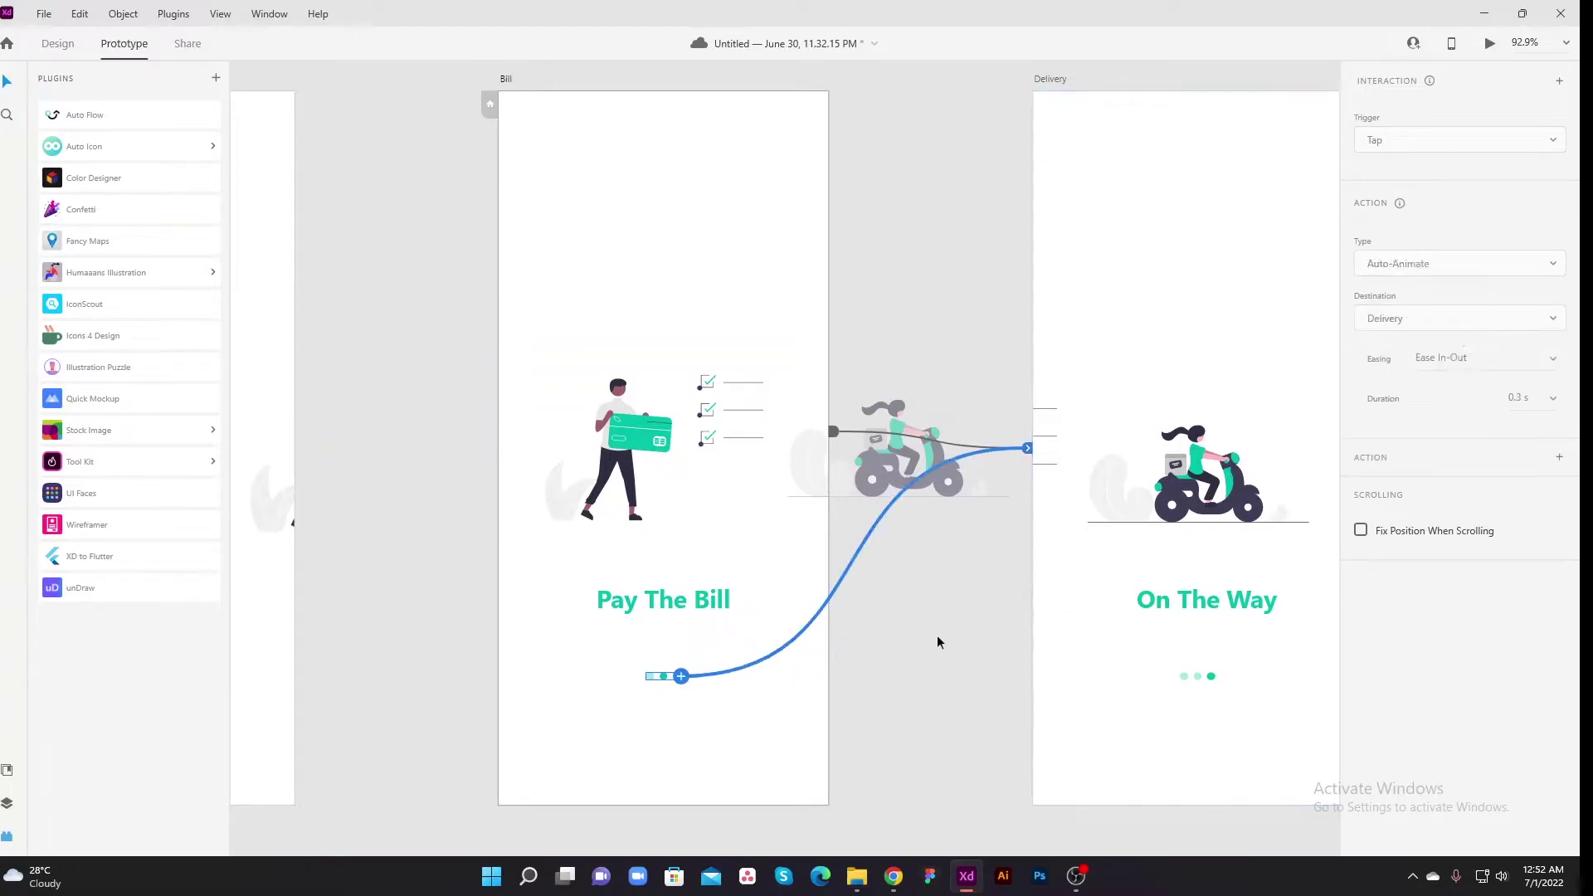
# - Link a light page-indicator dot on the Delivery artboard back to the Bill artboard
pyautogui.hscroll(5, 1175, 711)
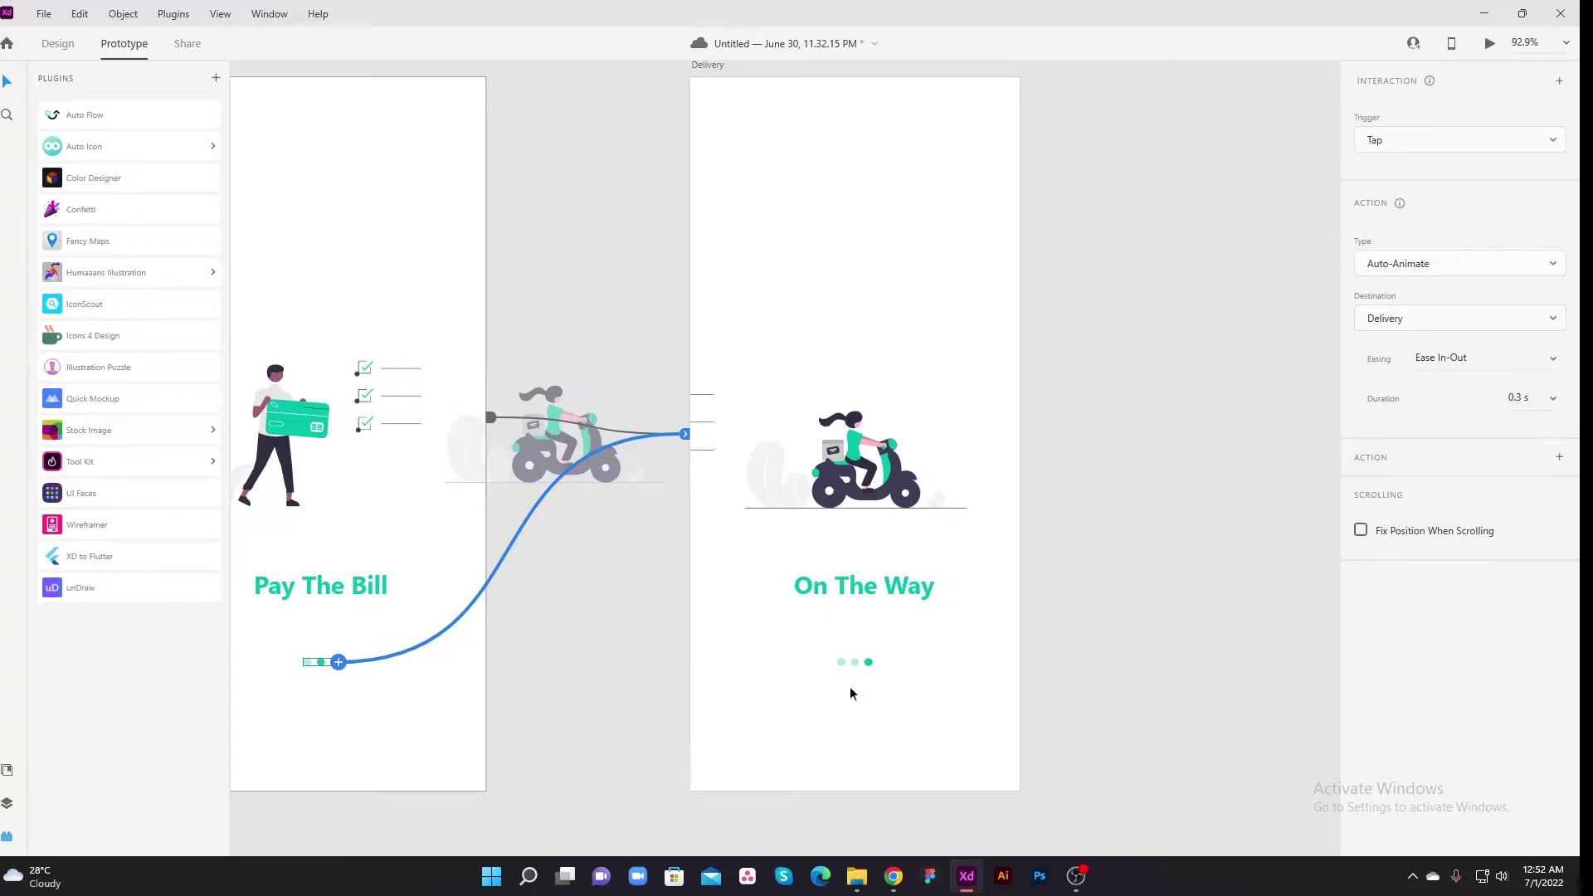
pyautogui.click(855, 661)
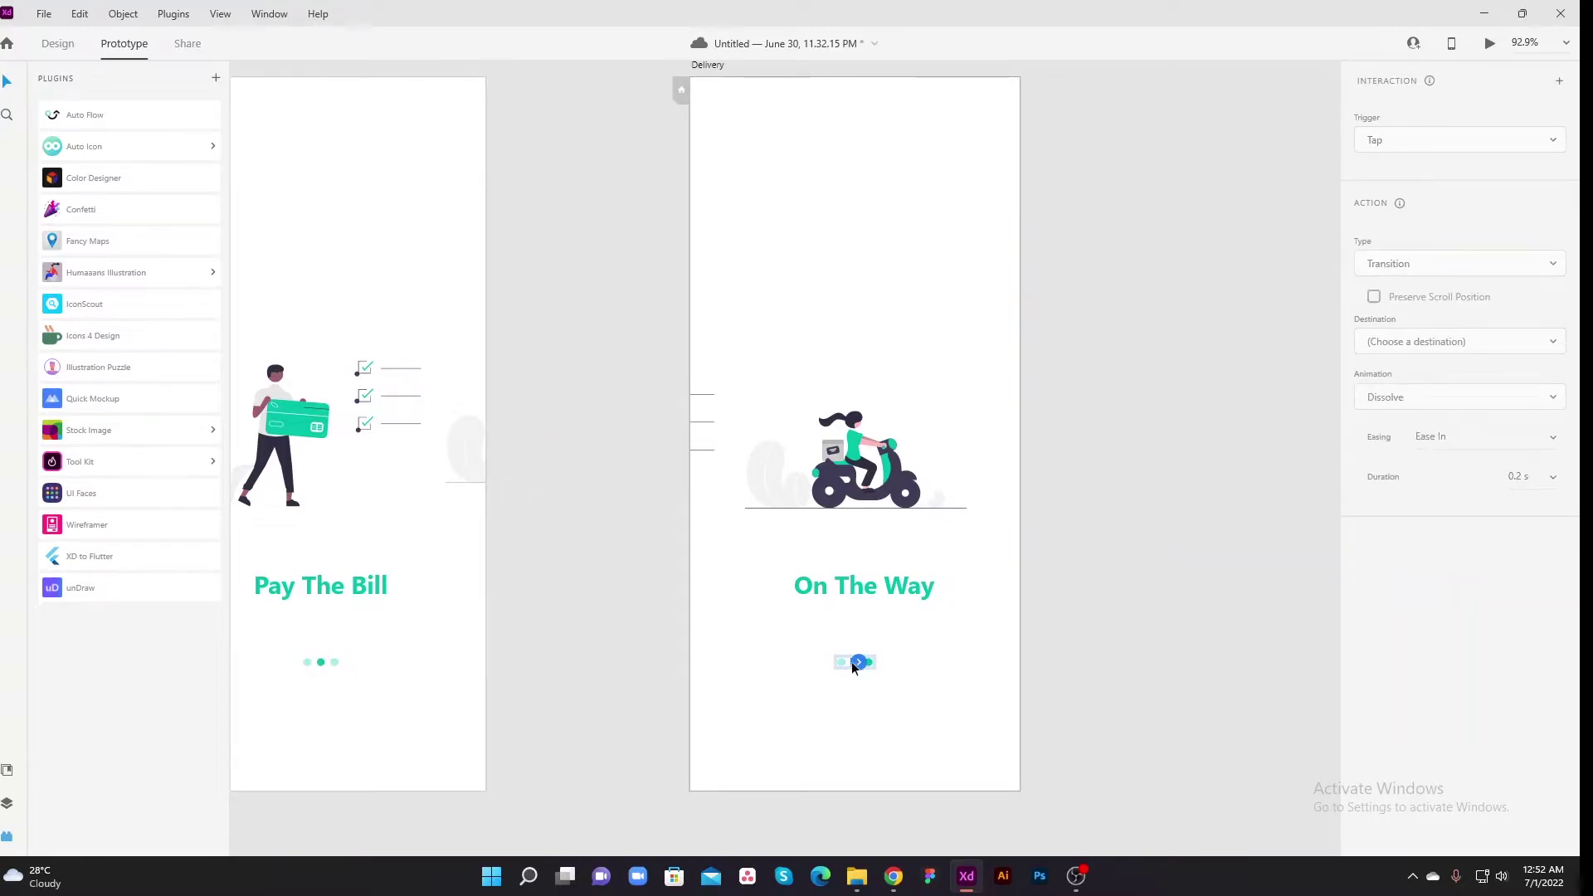
pyautogui.moveTo(858, 661); pyautogui.dragTo(453, 643)
pyautogui.click(833, 680)
pyautogui.click(384, 718)
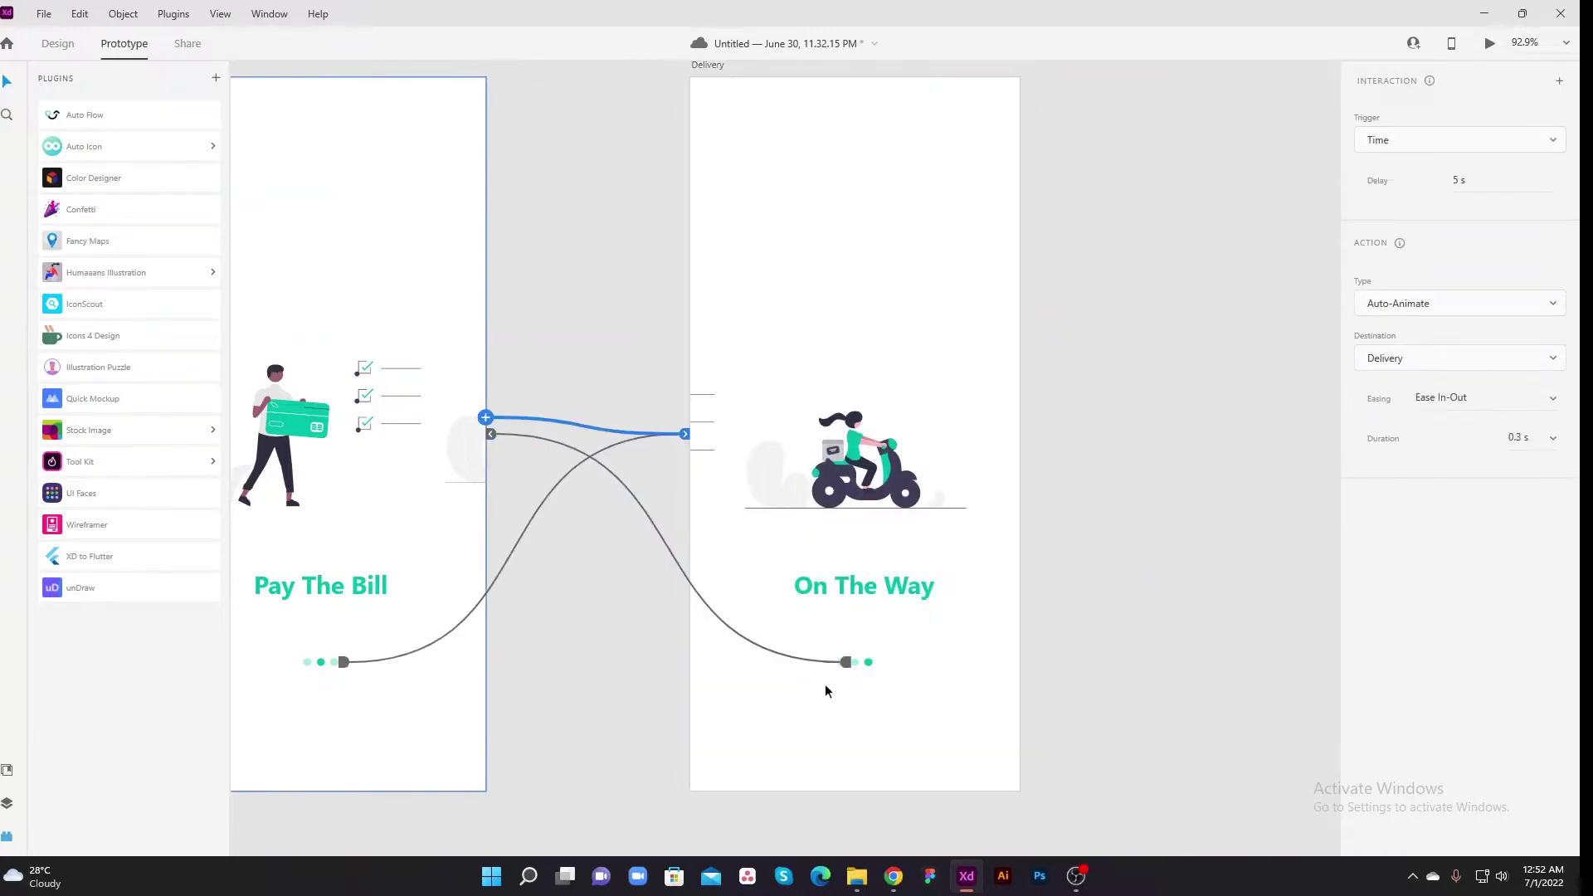
pyautogui.click(614, 296)
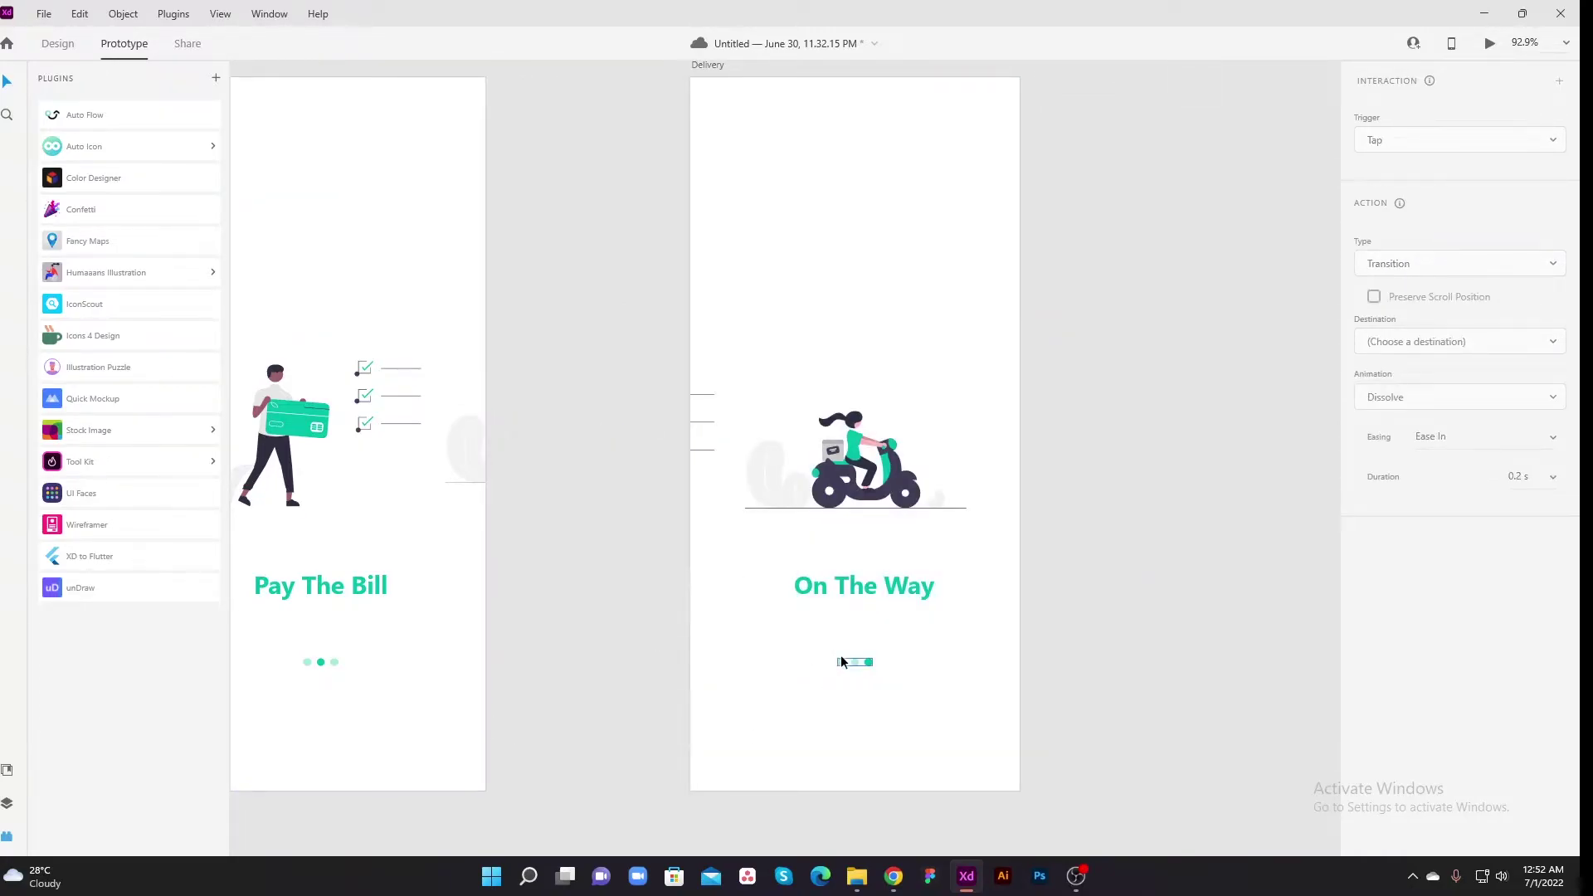
# - Link the first page-indicator dot on the Delivery artboard to Select with a Tap-triggered Auto-Animate transition
pyautogui.click(841, 663)
pyautogui.scroll(8, 840, 663)
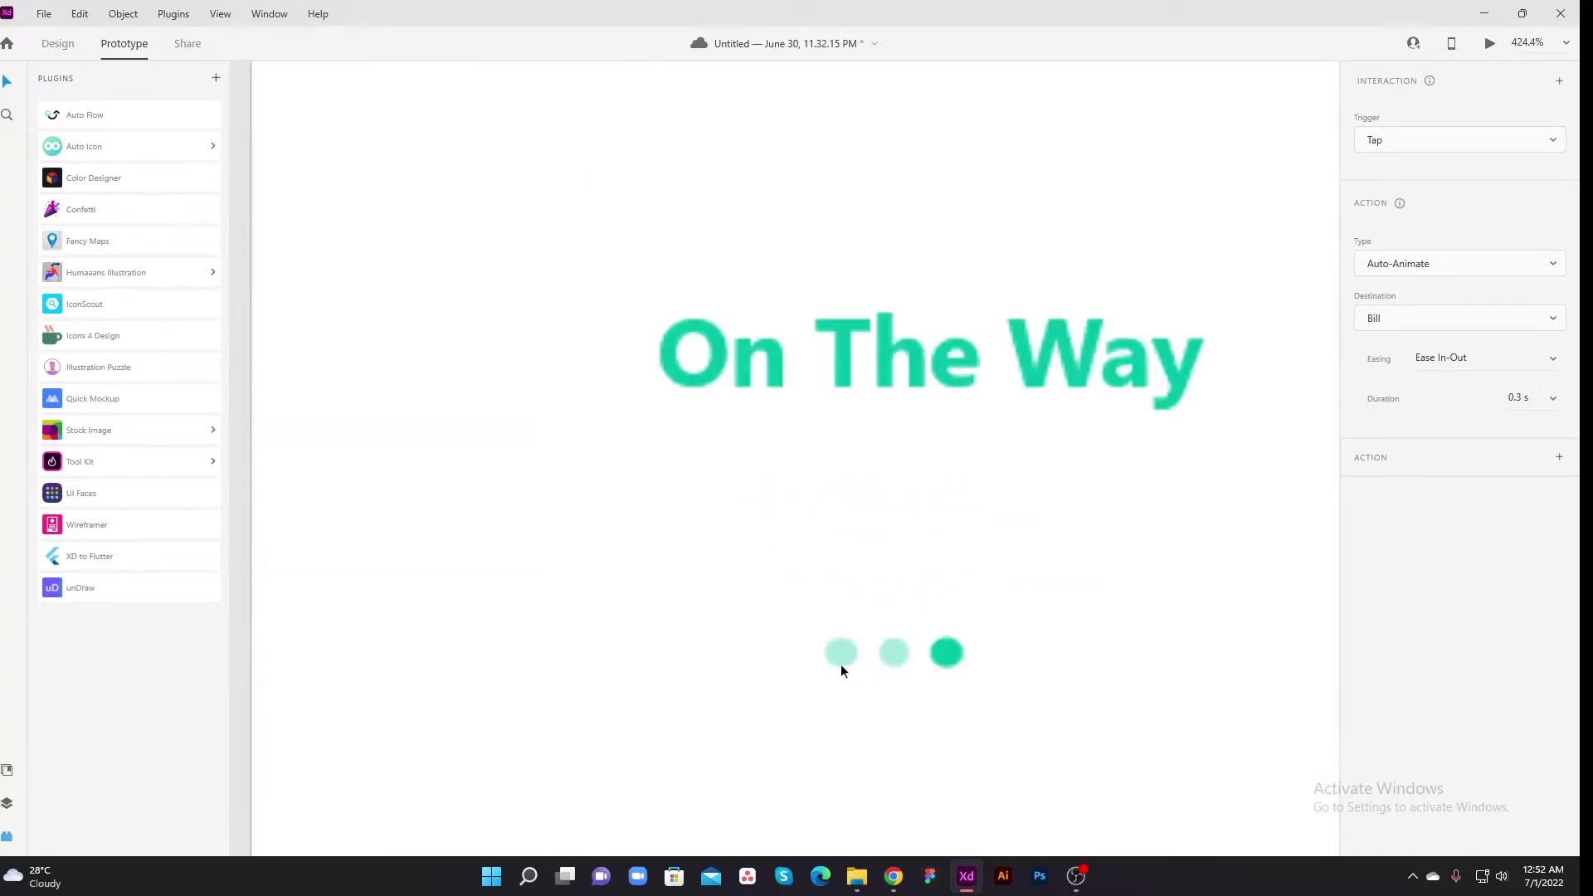
pyautogui.scroll(-12, 833, 659)
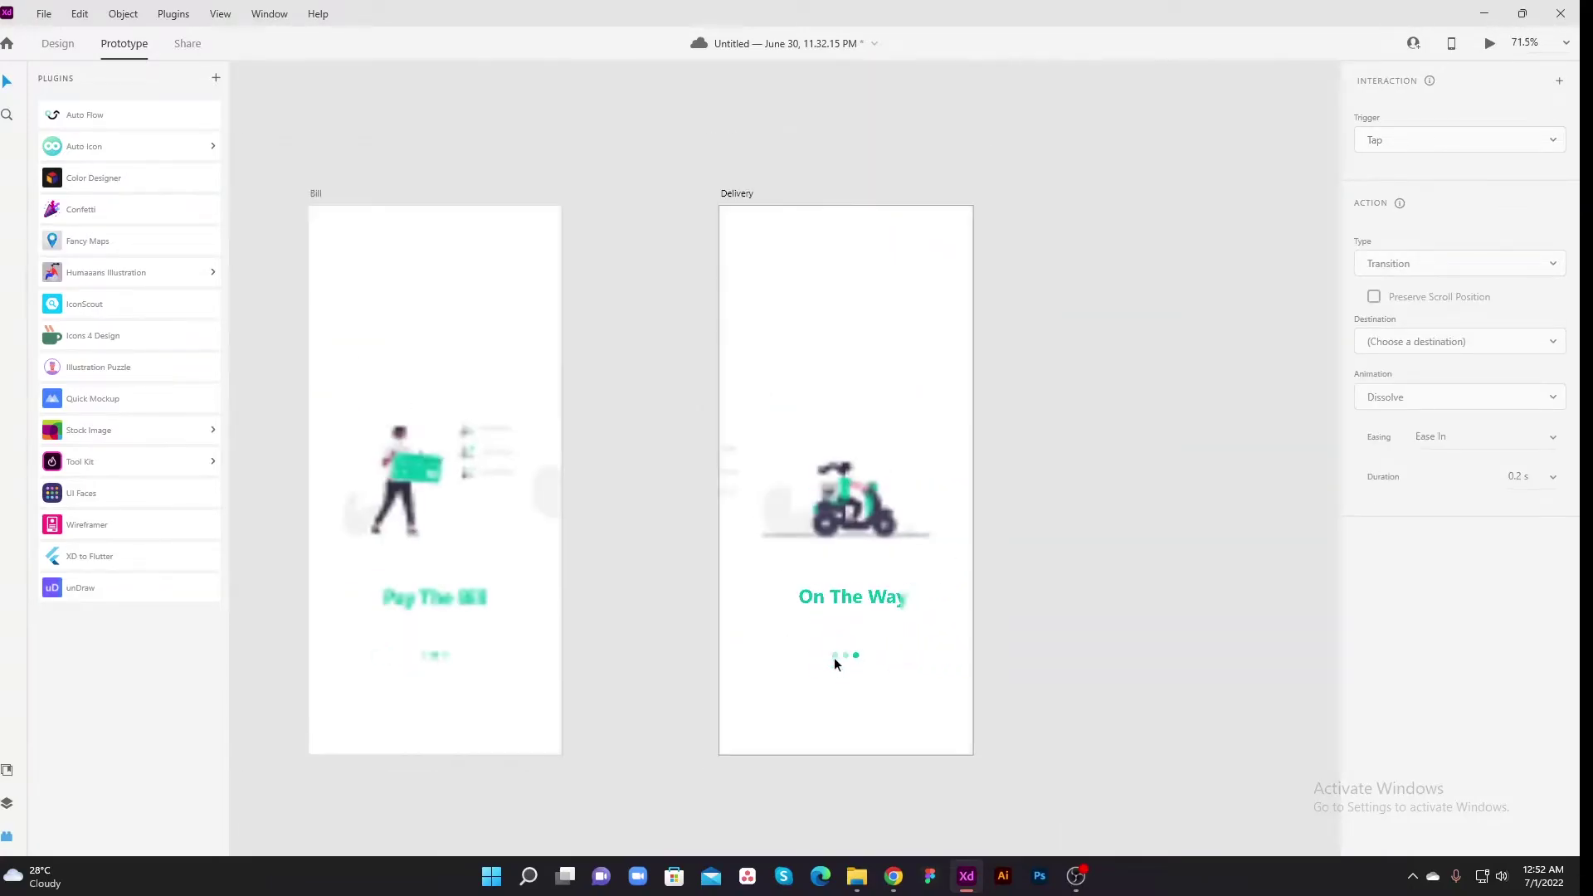
pyautogui.moveTo(836, 664); pyautogui.dragTo(490, 659)
# - Link the first page-indicator dot on the Bill artboard back to the Select artboard
pyautogui.scroll(6, 675, 658)
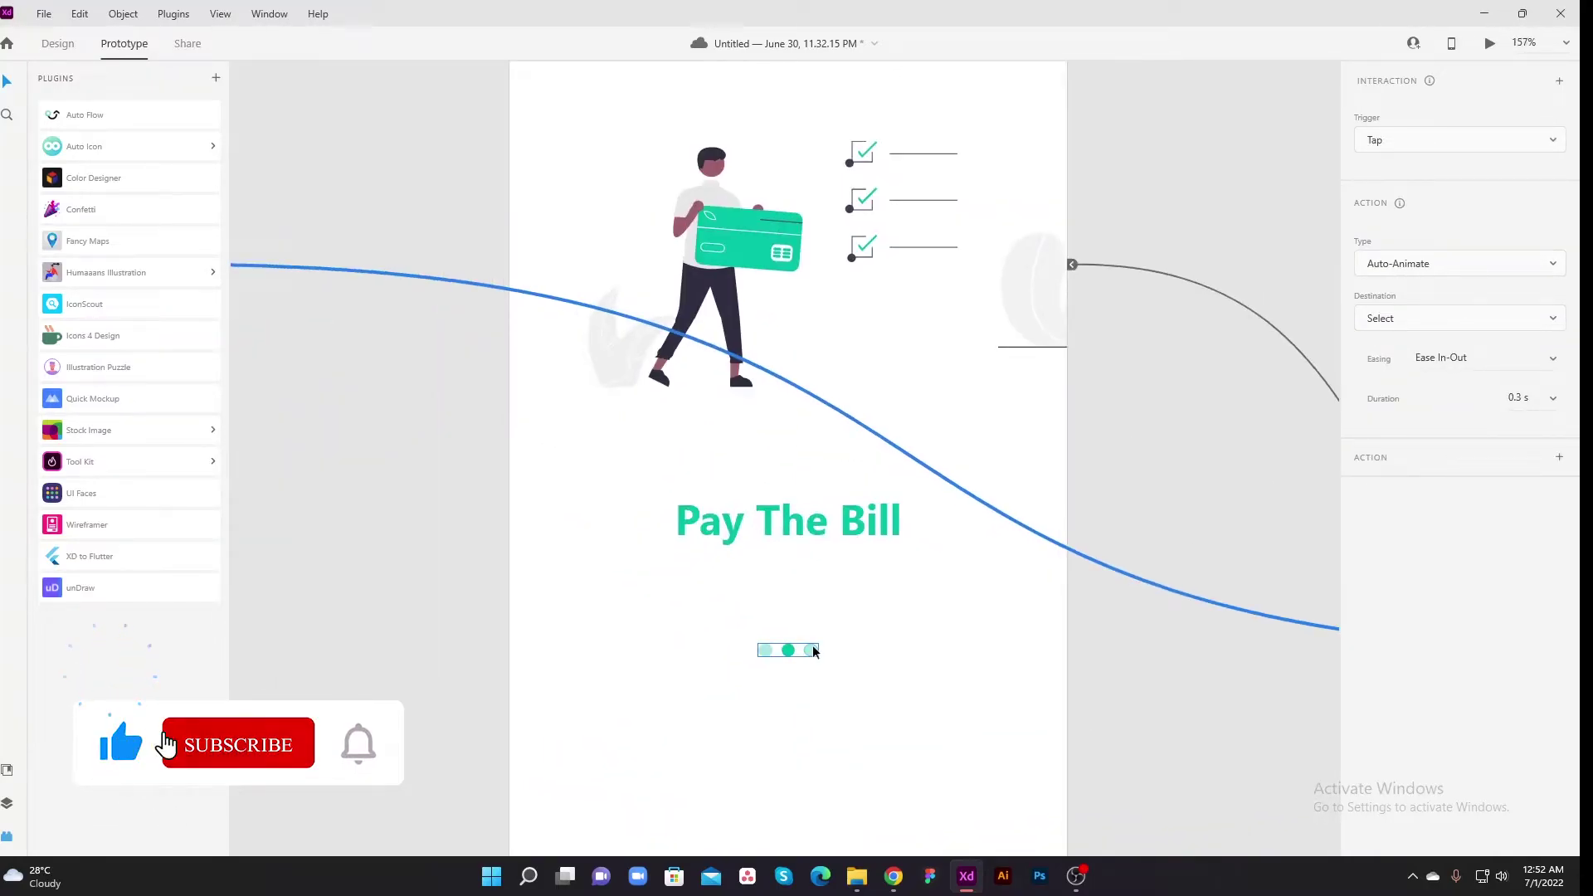
pyautogui.click(763, 650)
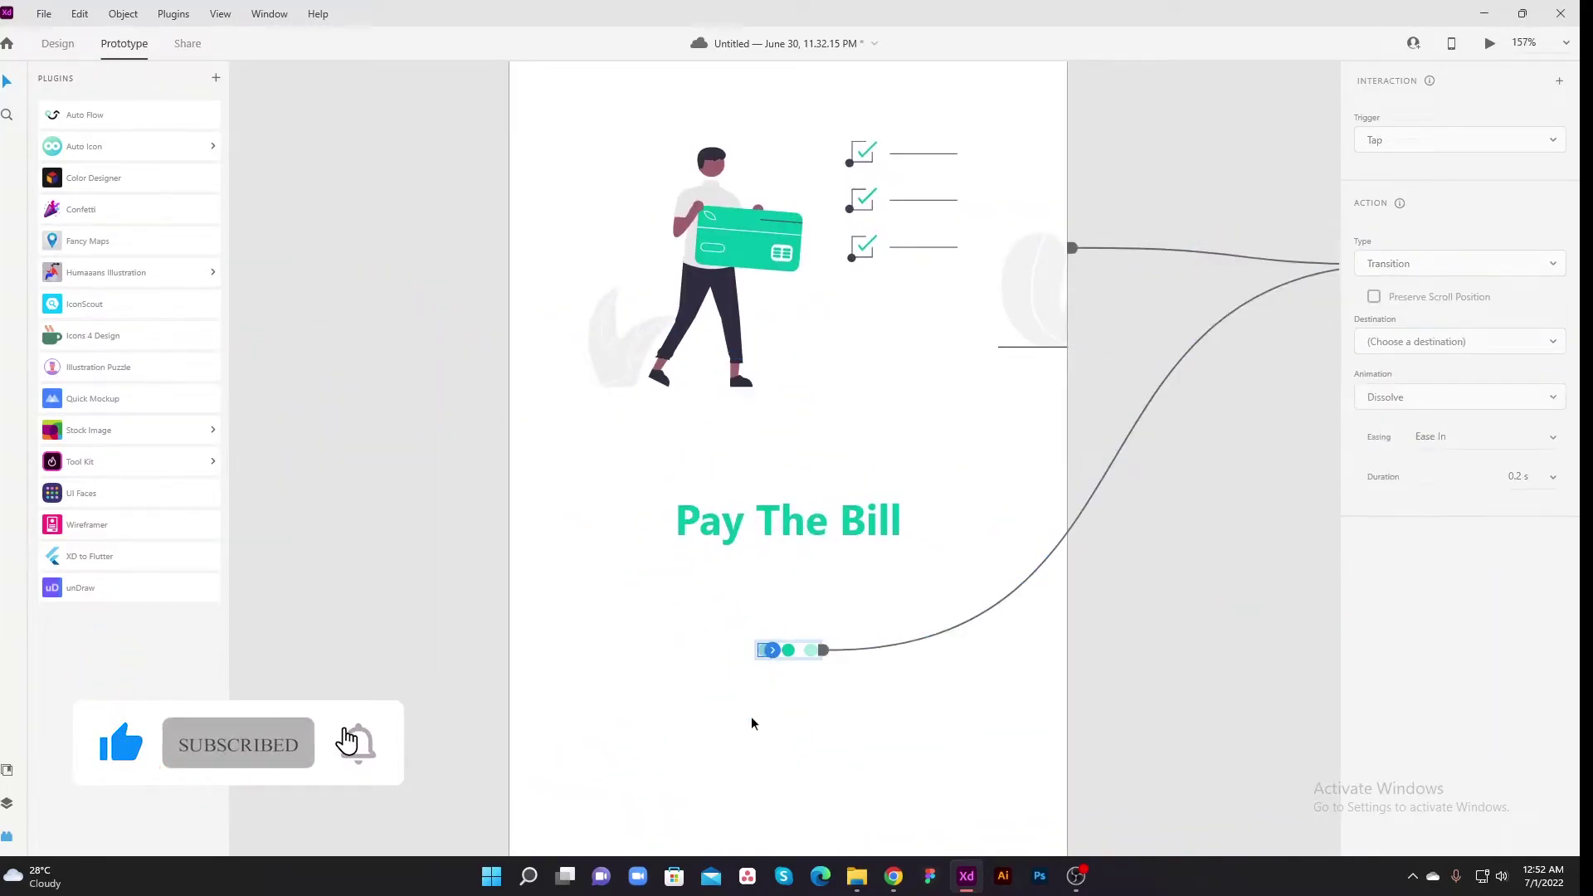
pyautogui.hotkey('ctrl', '0')
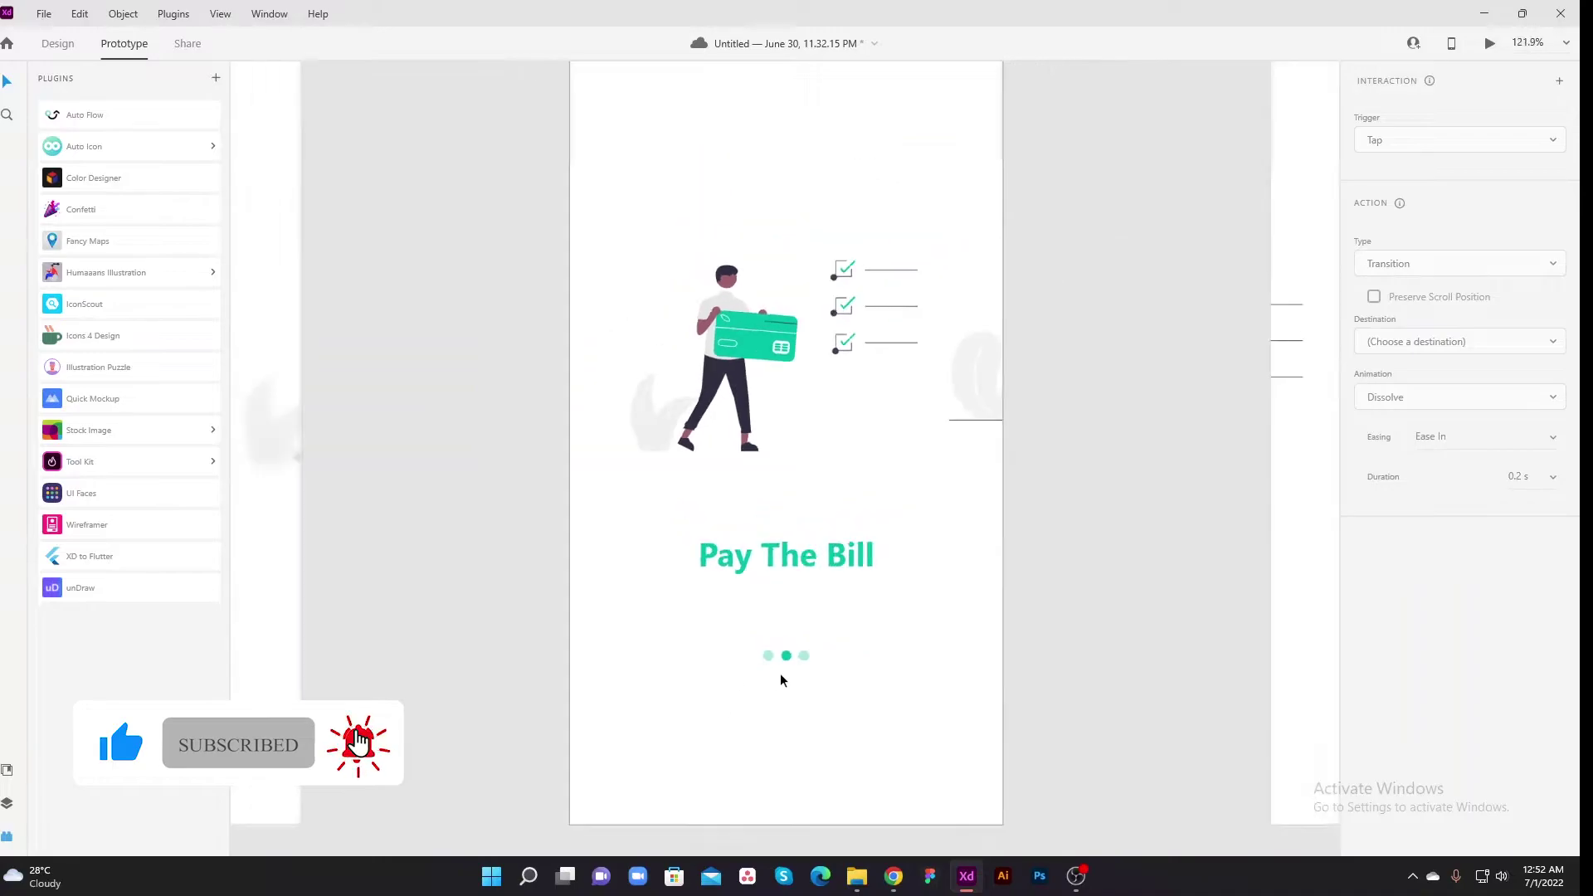
pyautogui.moveTo(777, 662); pyautogui.dragTo(400, 685)
# - Link the third page-indicator dot on the Select artboard to Delivery with a Tap-triggered Auto-Animate transition
pyautogui.click(384, 667)
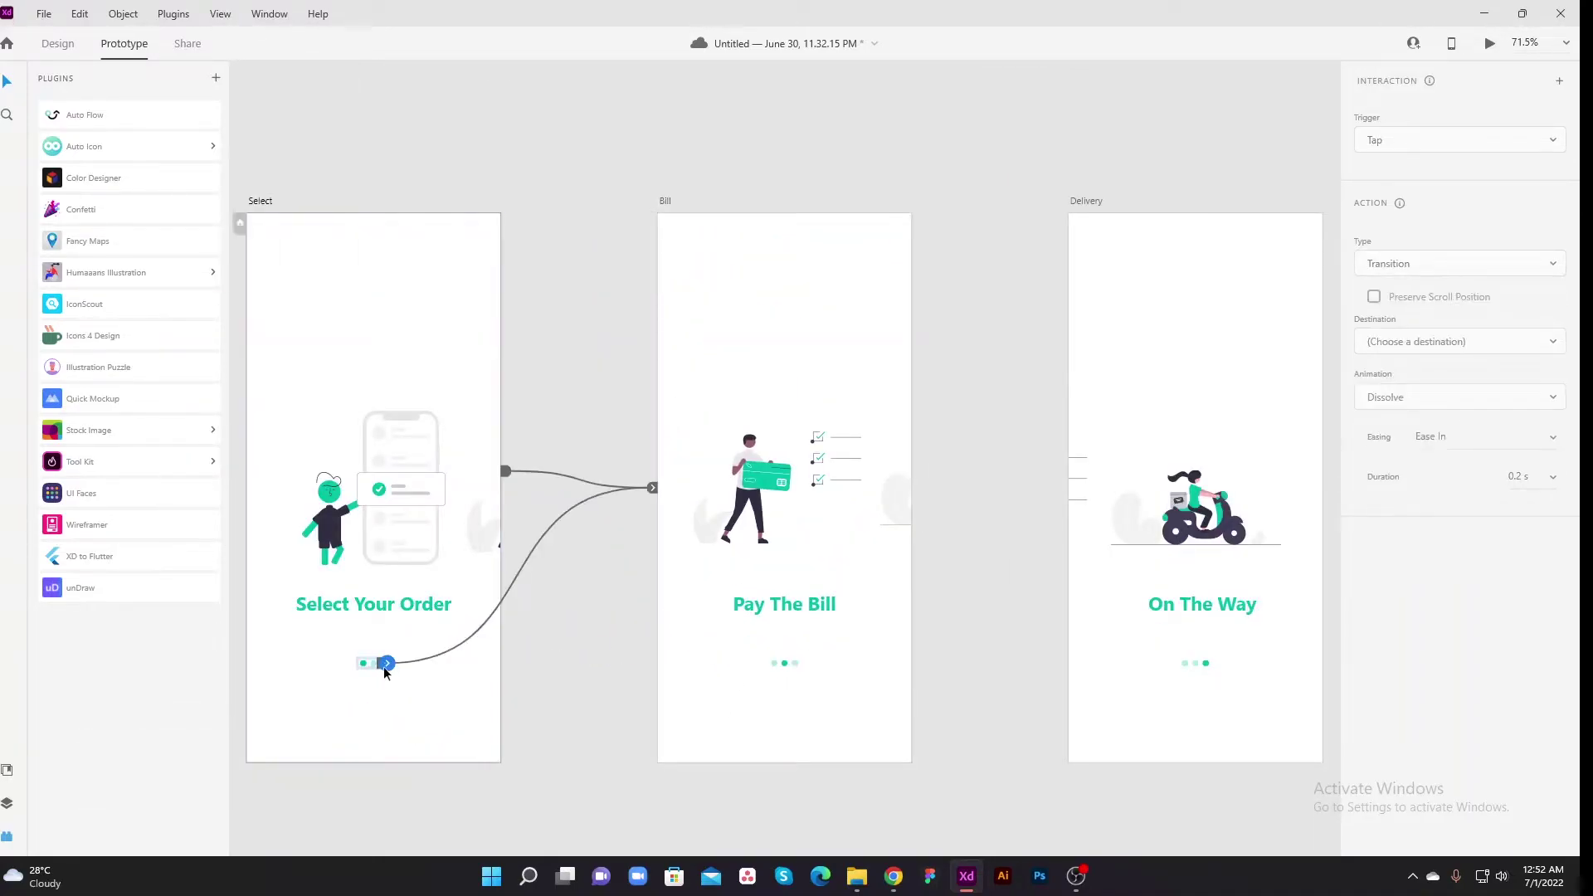
pyautogui.scroll(8, 383, 674)
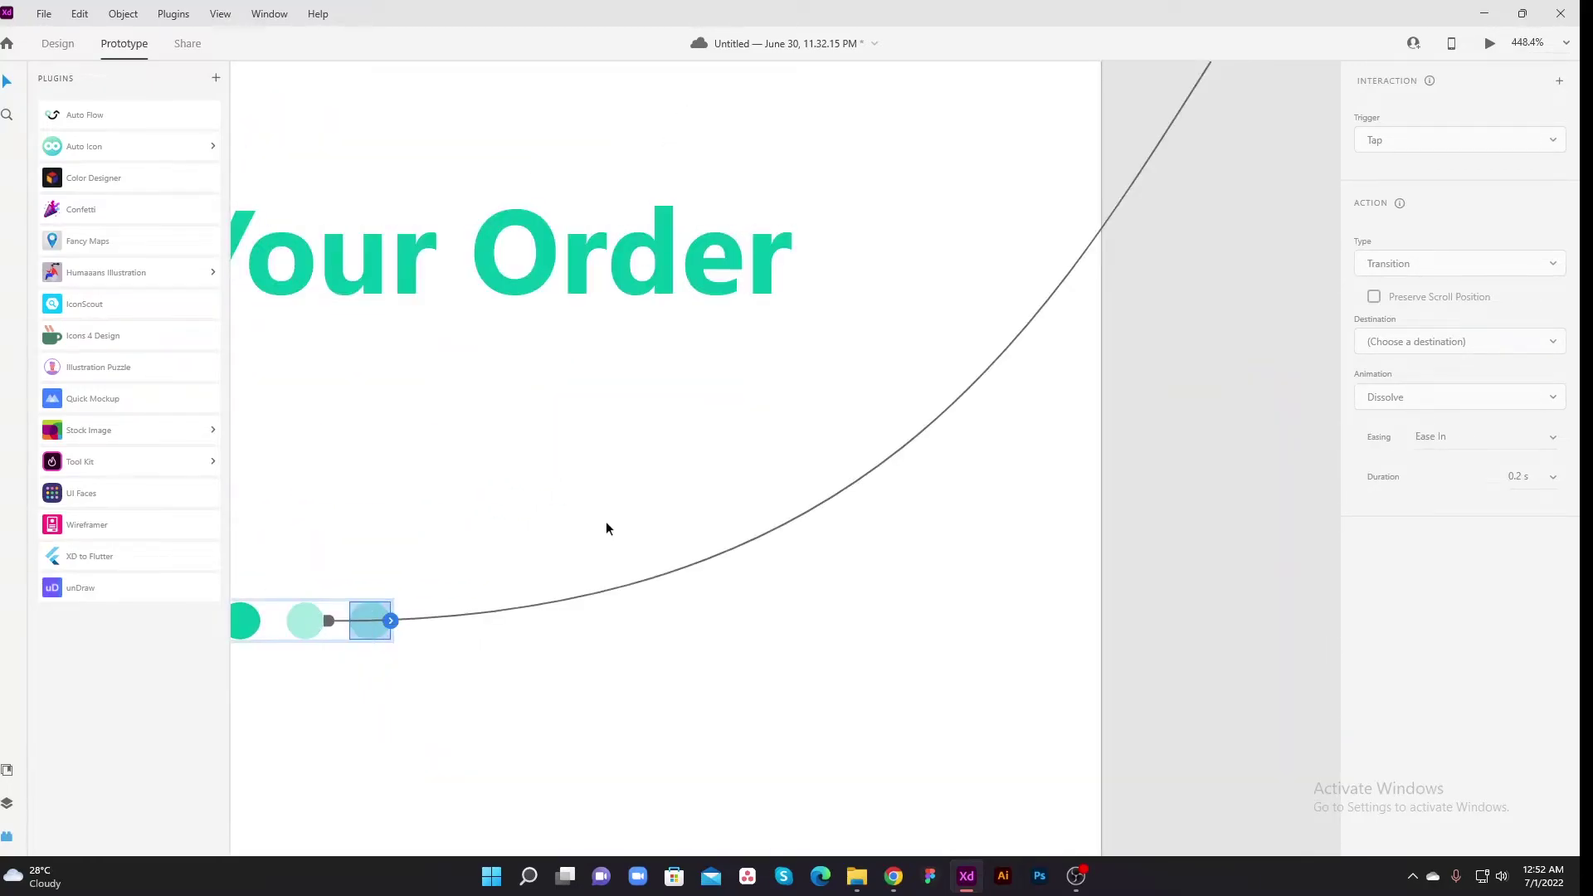
pyautogui.scroll(-6, 695, 631)
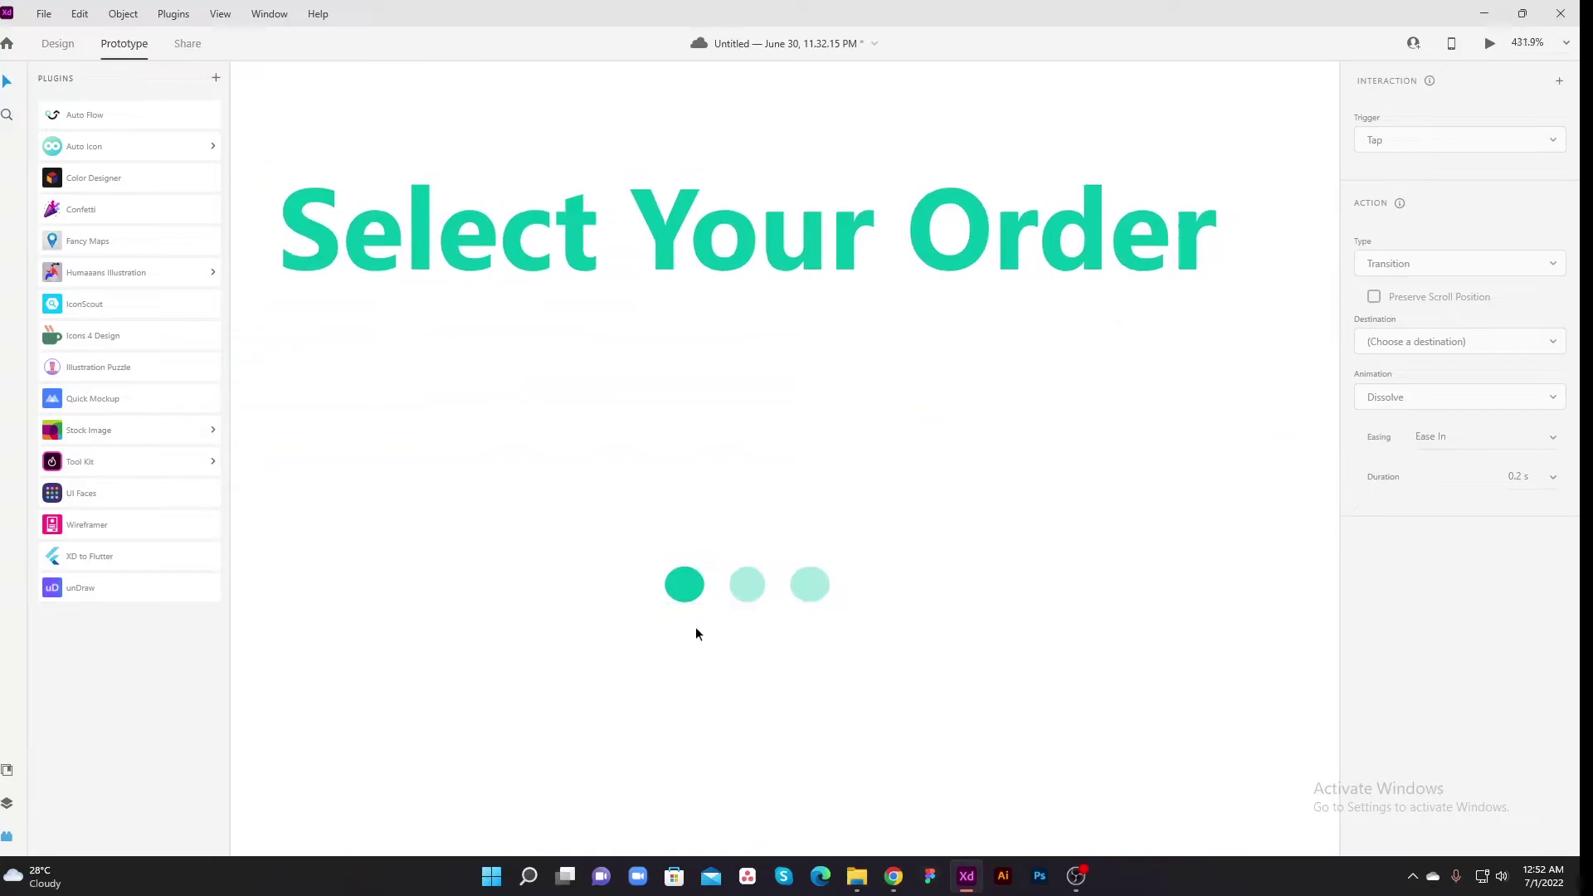
pyautogui.hscroll(3, 679, 647)
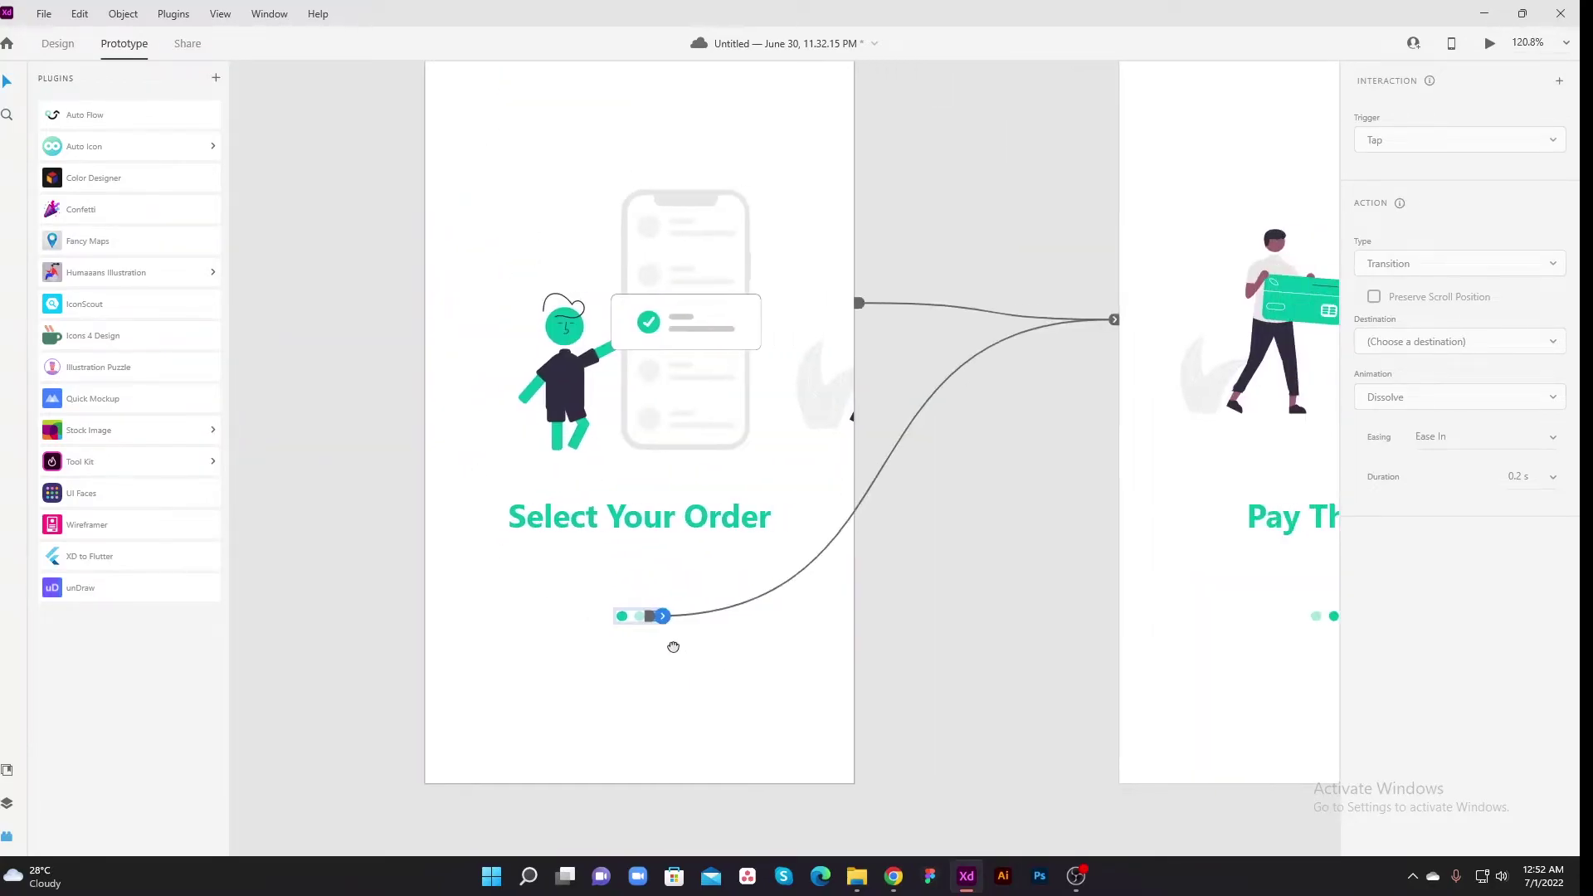
pyautogui.scroll(5, 623, 627)
pyautogui.click(602, 596)
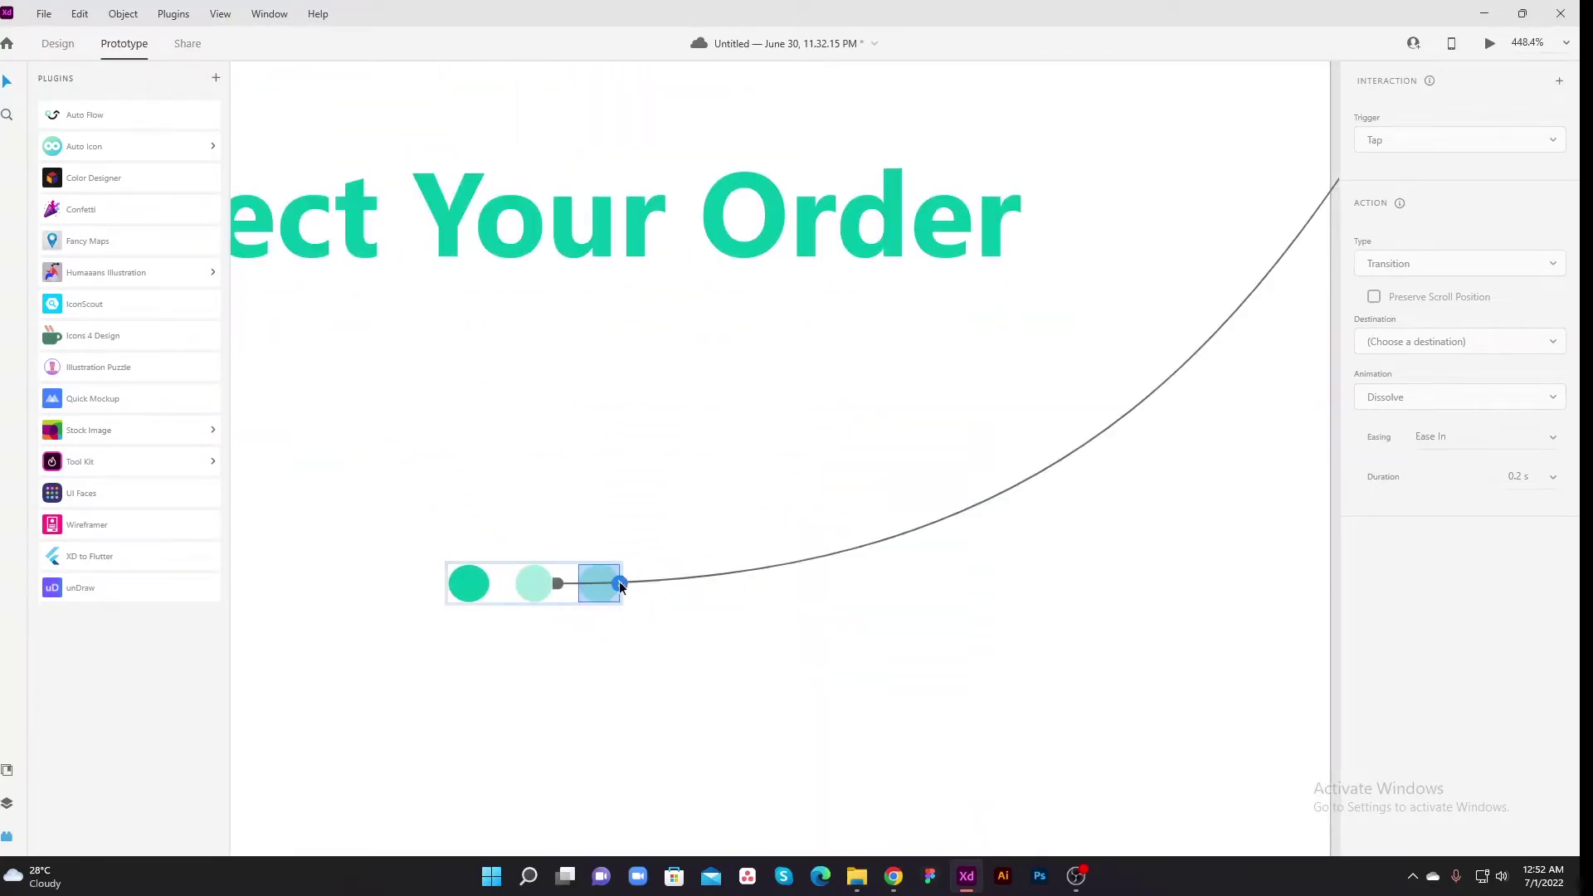
pyautogui.scroll(-8, 622, 586)
pyautogui.moveTo(619, 584); pyautogui.dragTo(1322, 417)
# - Examine the transitions attached to the page-indicator dots on the Bill and Delivery artboards
pyautogui.moveTo(1313, 490); pyautogui.dragTo(959, 475)
pyautogui.click(734, 558)
pyautogui.scroll(5, 815, 534)
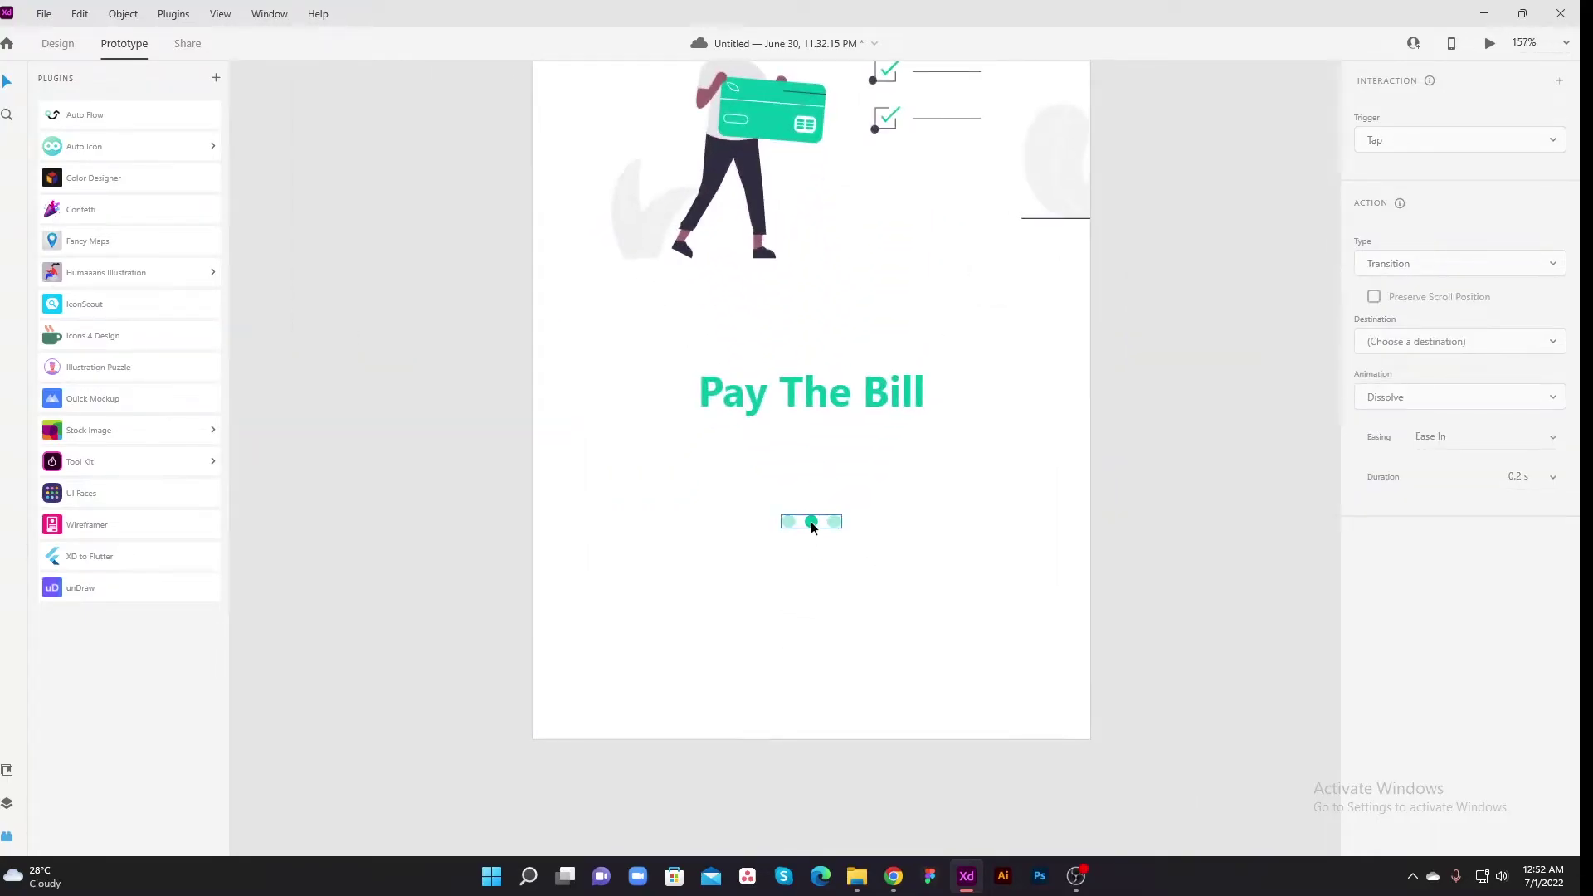
pyautogui.click(823, 609)
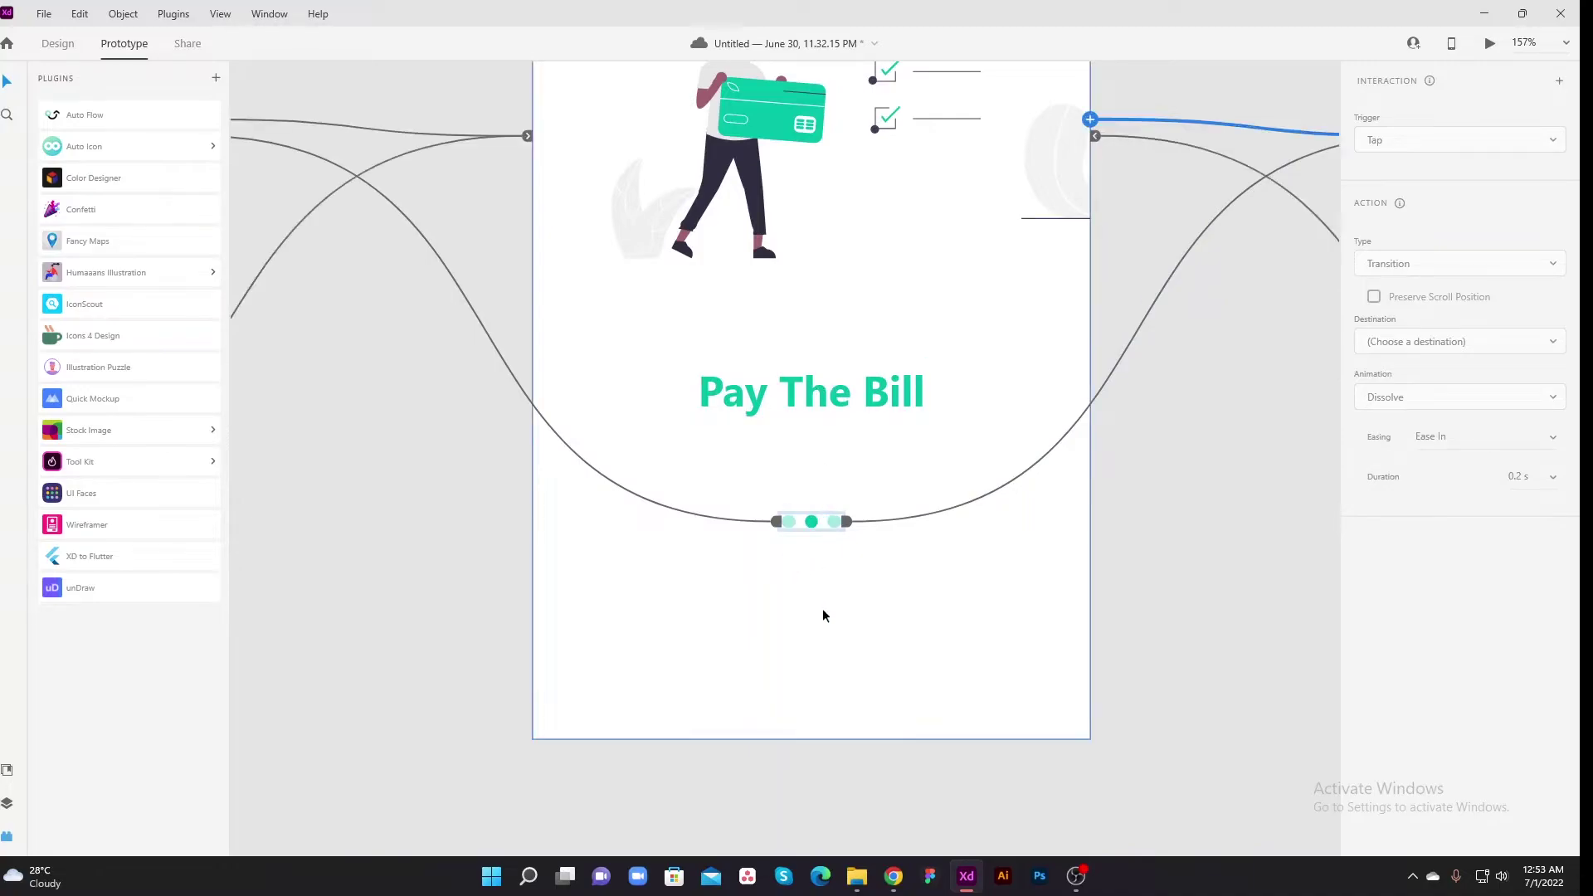
pyautogui.moveTo(1219, 558); pyautogui.dragTo(264, 528)
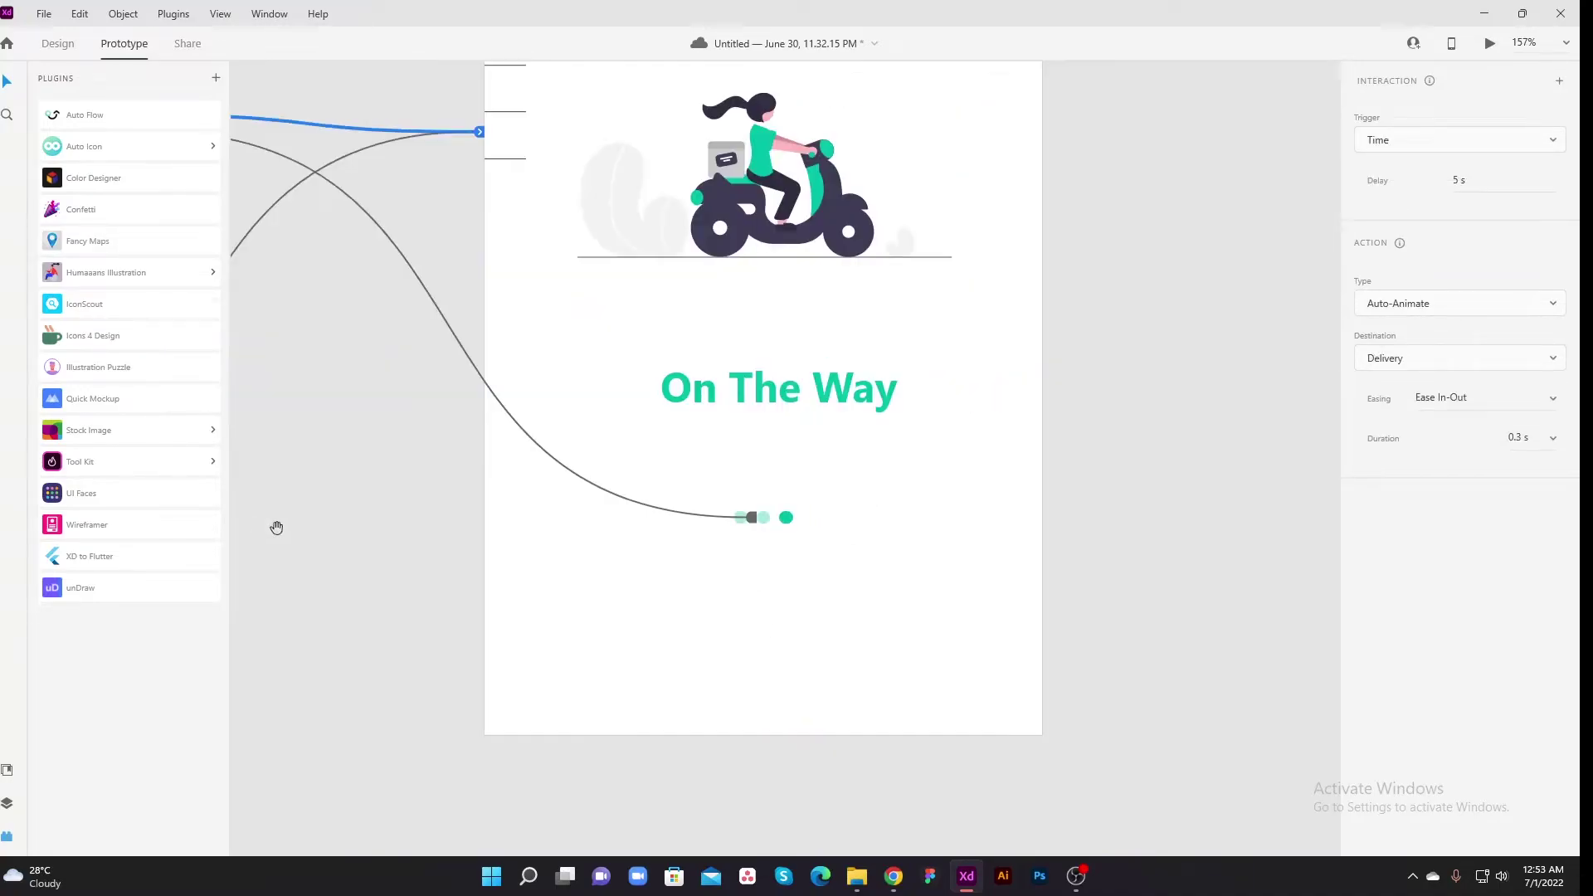
pyautogui.click(789, 519)
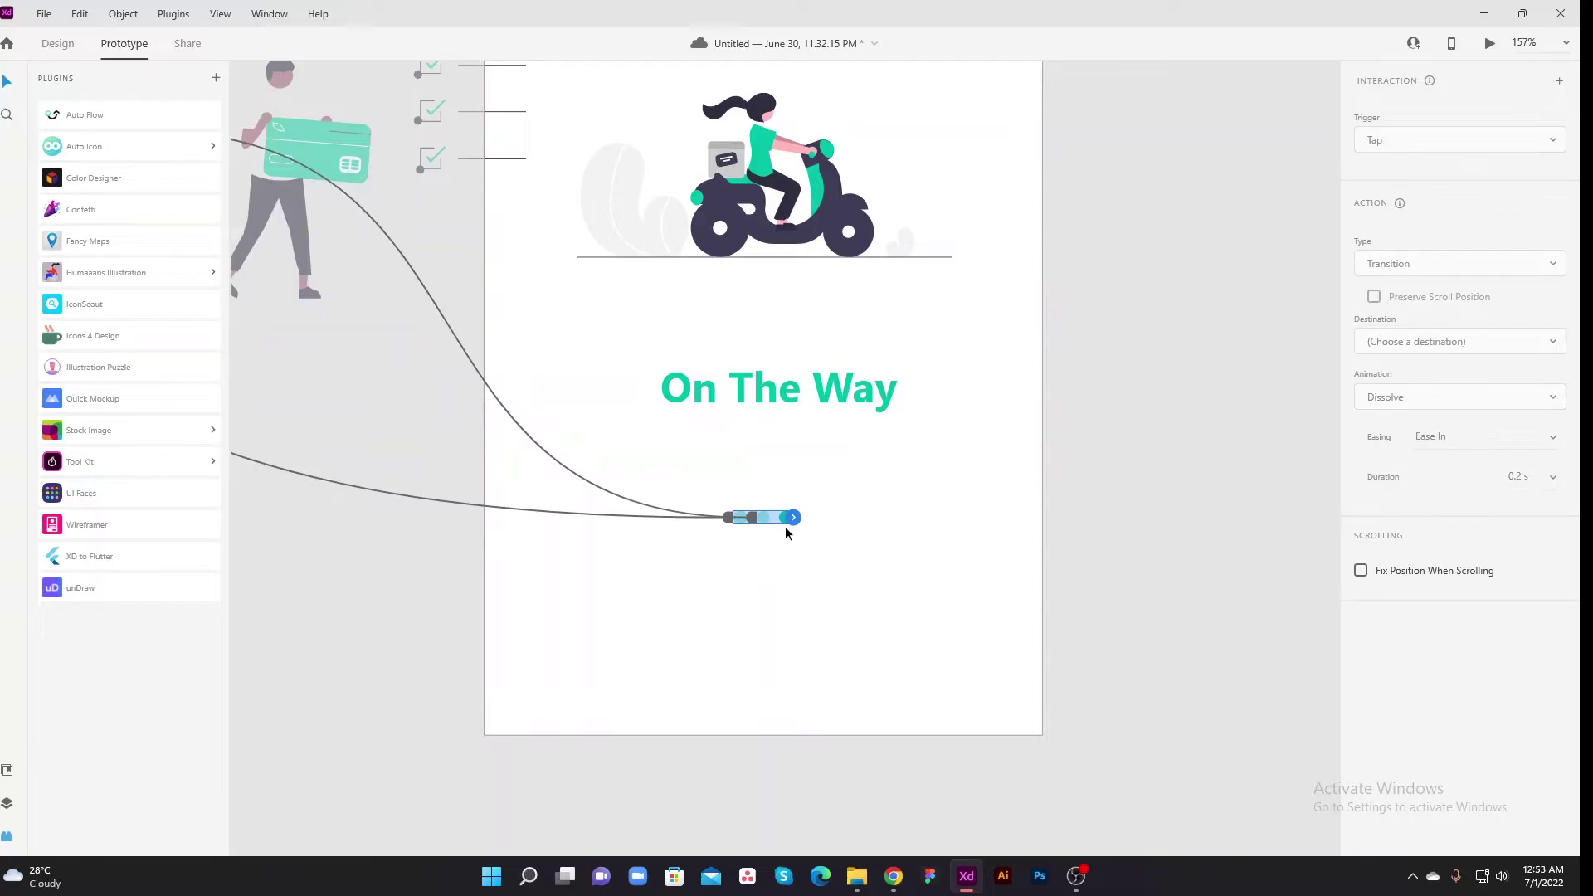
pyautogui.scroll(-6, 823, 572)
pyautogui.scroll(5, 838, 429)
pyautogui.scroll(3, 838, 573)
pyautogui.scroll(-4, 842, 668)
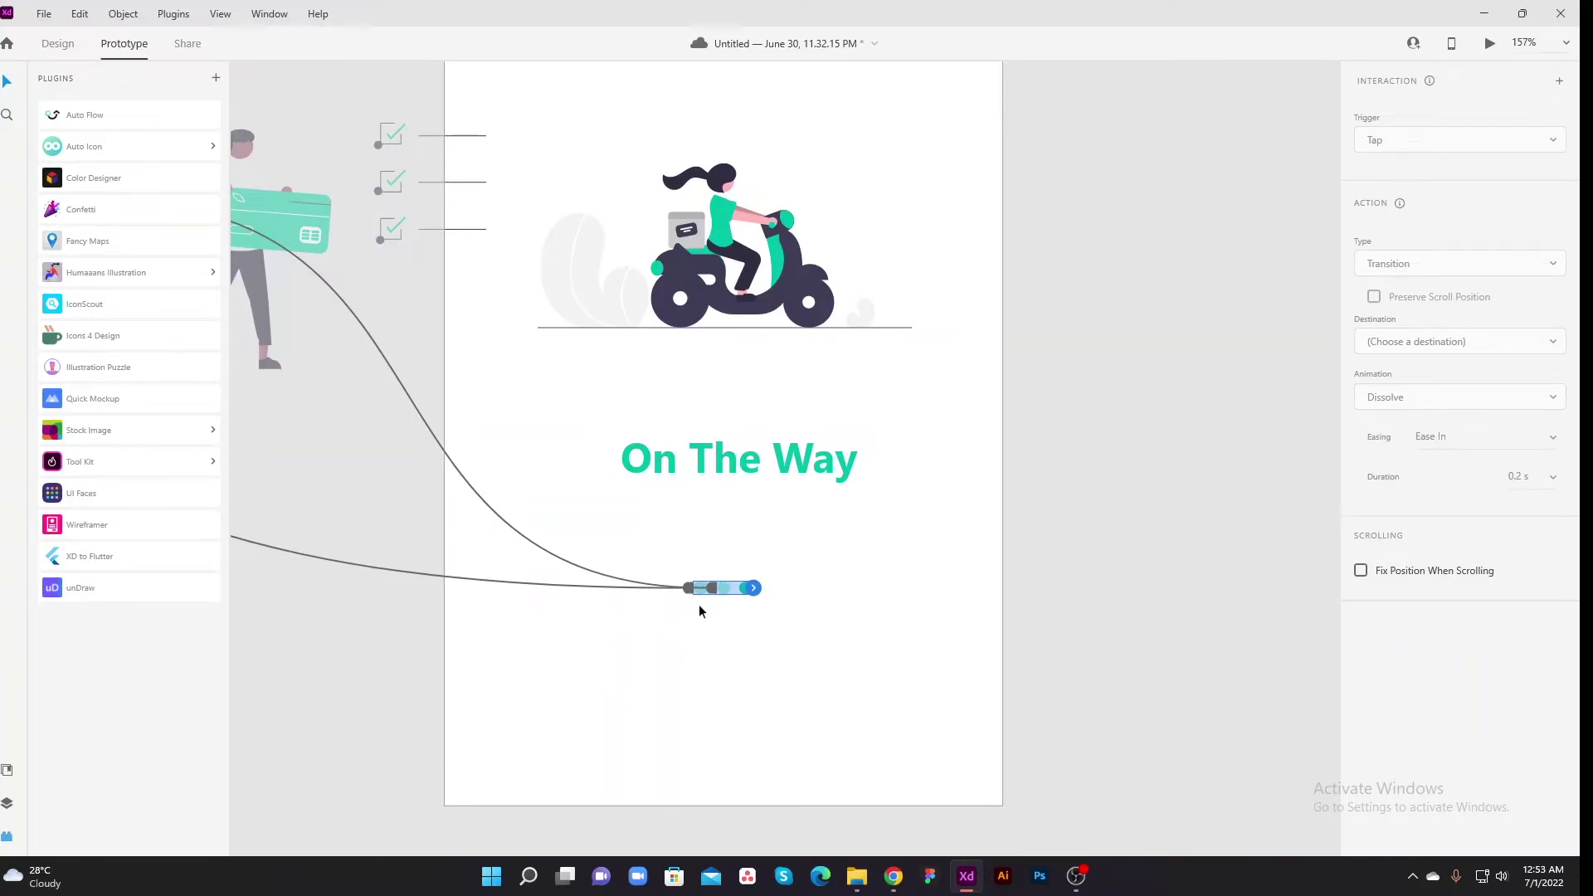
pyautogui.scroll(-4, 710, 634)
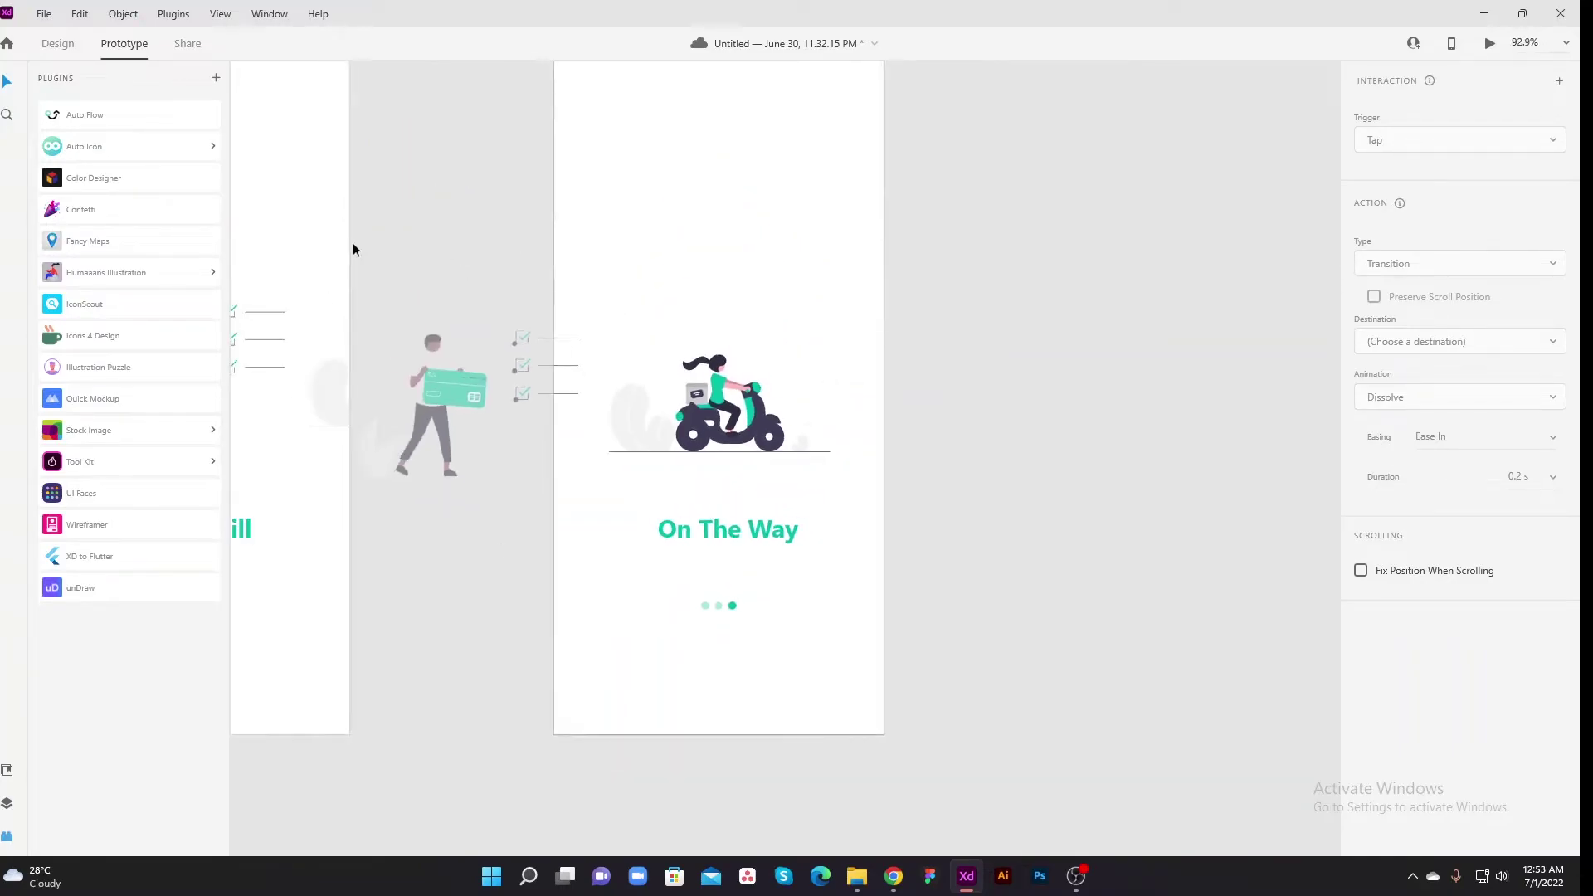
pyautogui.hscroll(-10, 475, 702)
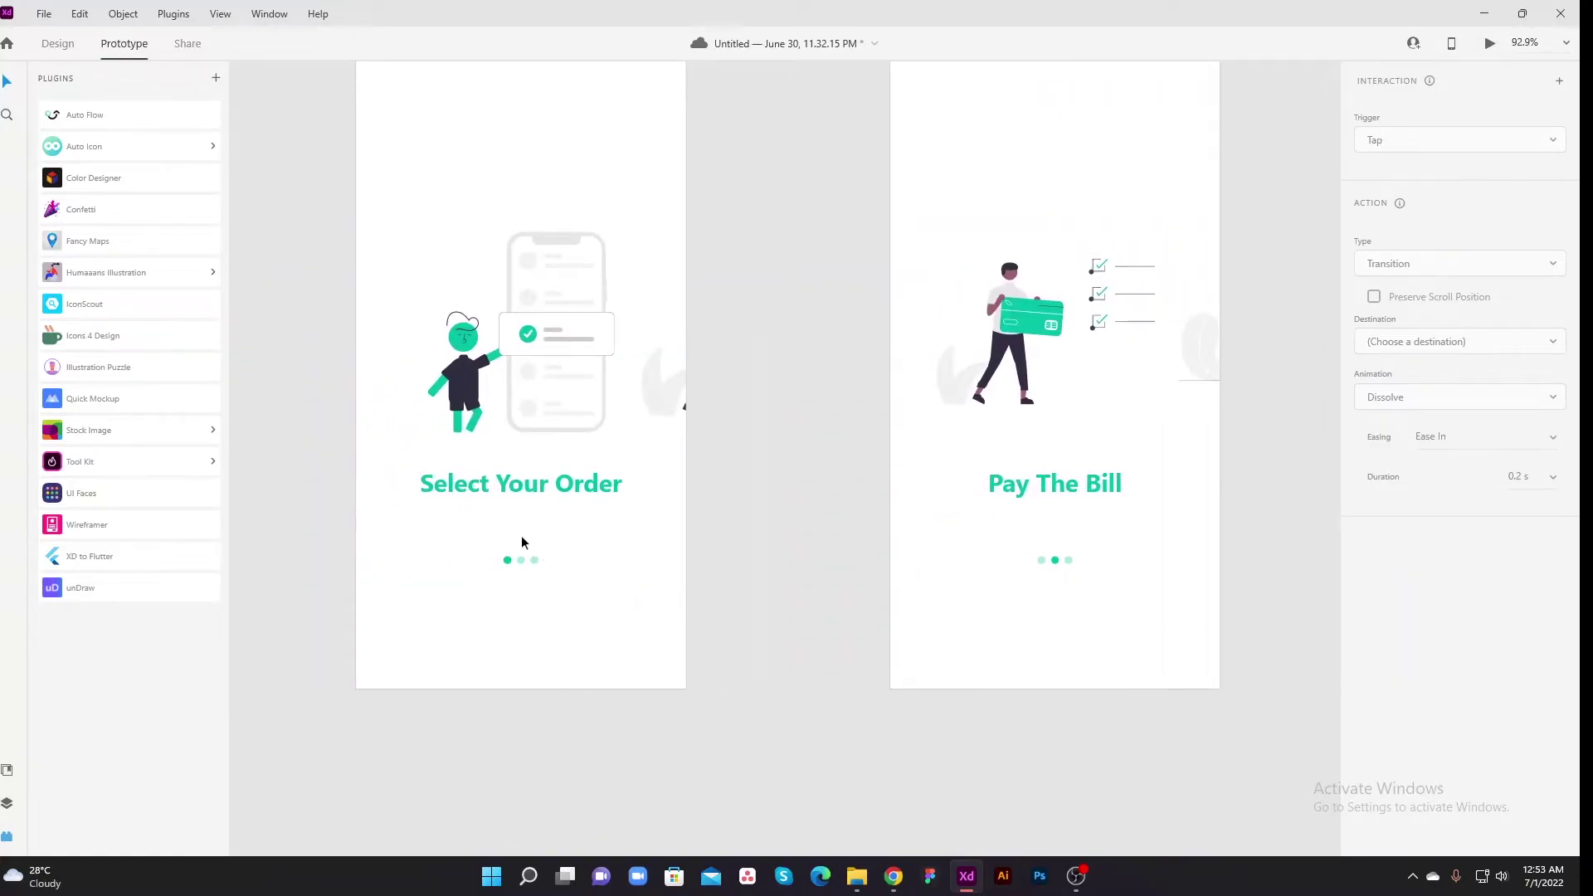
# - Review the page-indicator dots on the Select, Bill and Delivery artboards one after another
pyautogui.click(508, 562)
pyautogui.scroll(5, 504, 559)
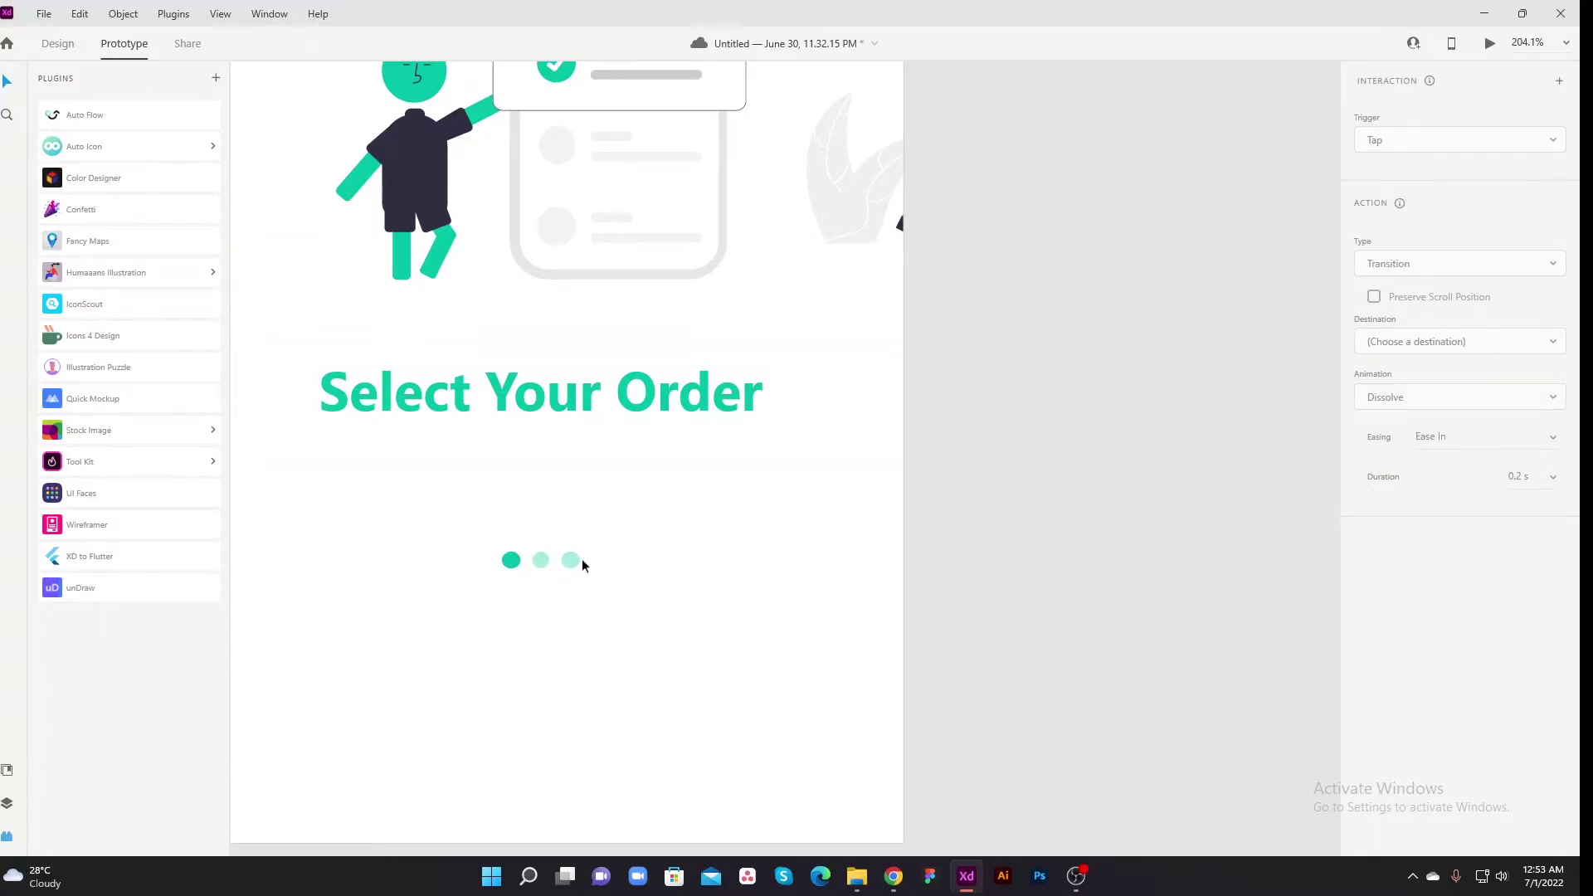
pyautogui.scroll(-6, 995, 580)
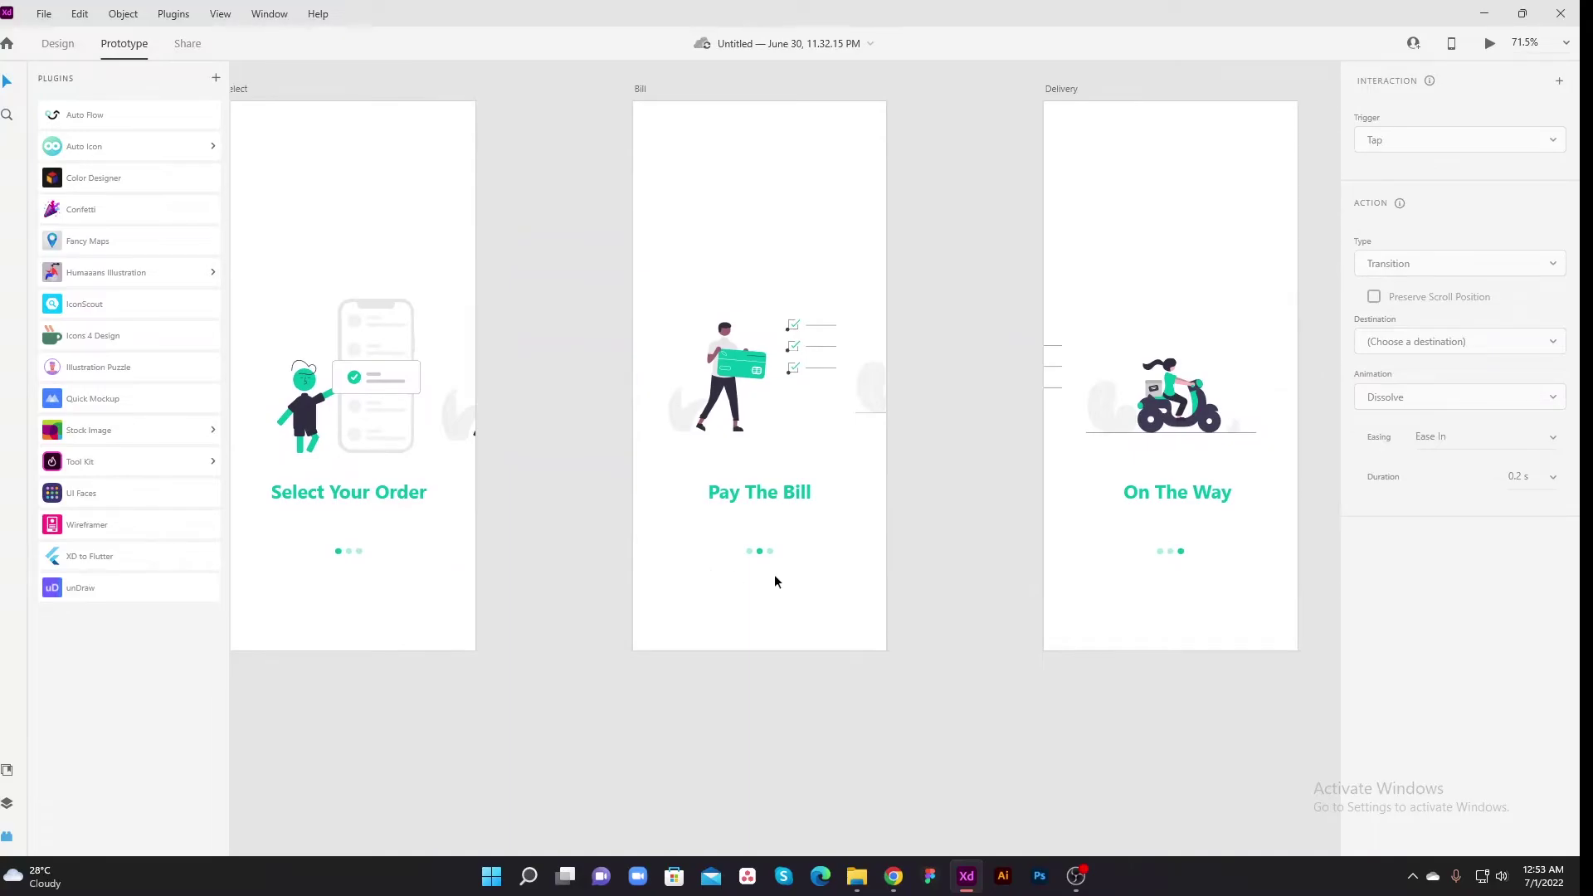
pyautogui.hscroll(2, 784, 576)
pyautogui.scroll(1, 784, 577)
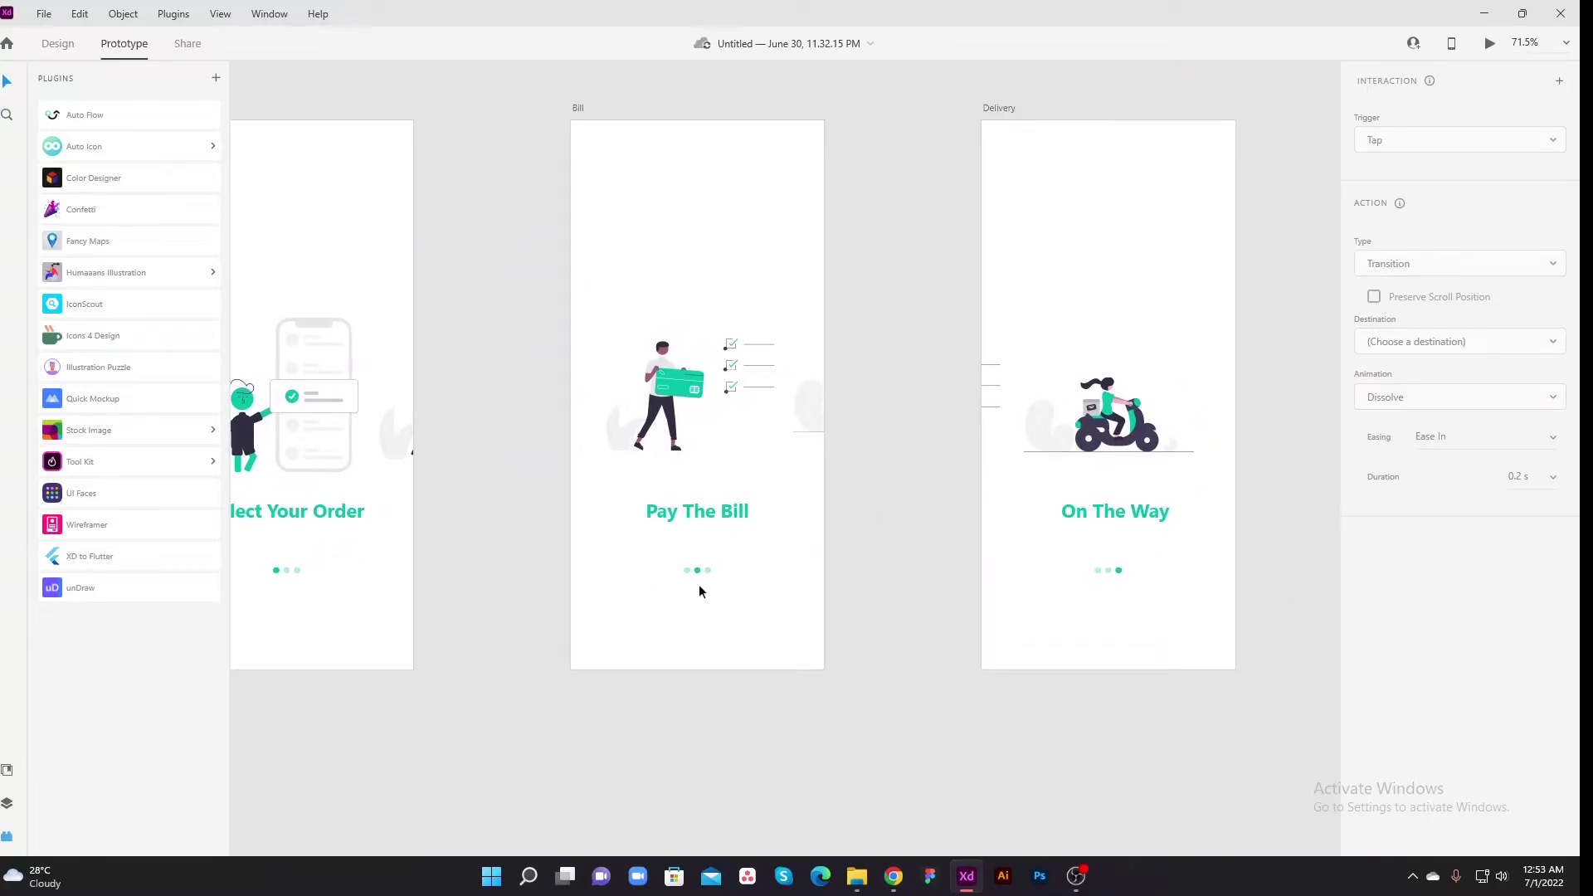
pyautogui.scroll(8, 699, 571)
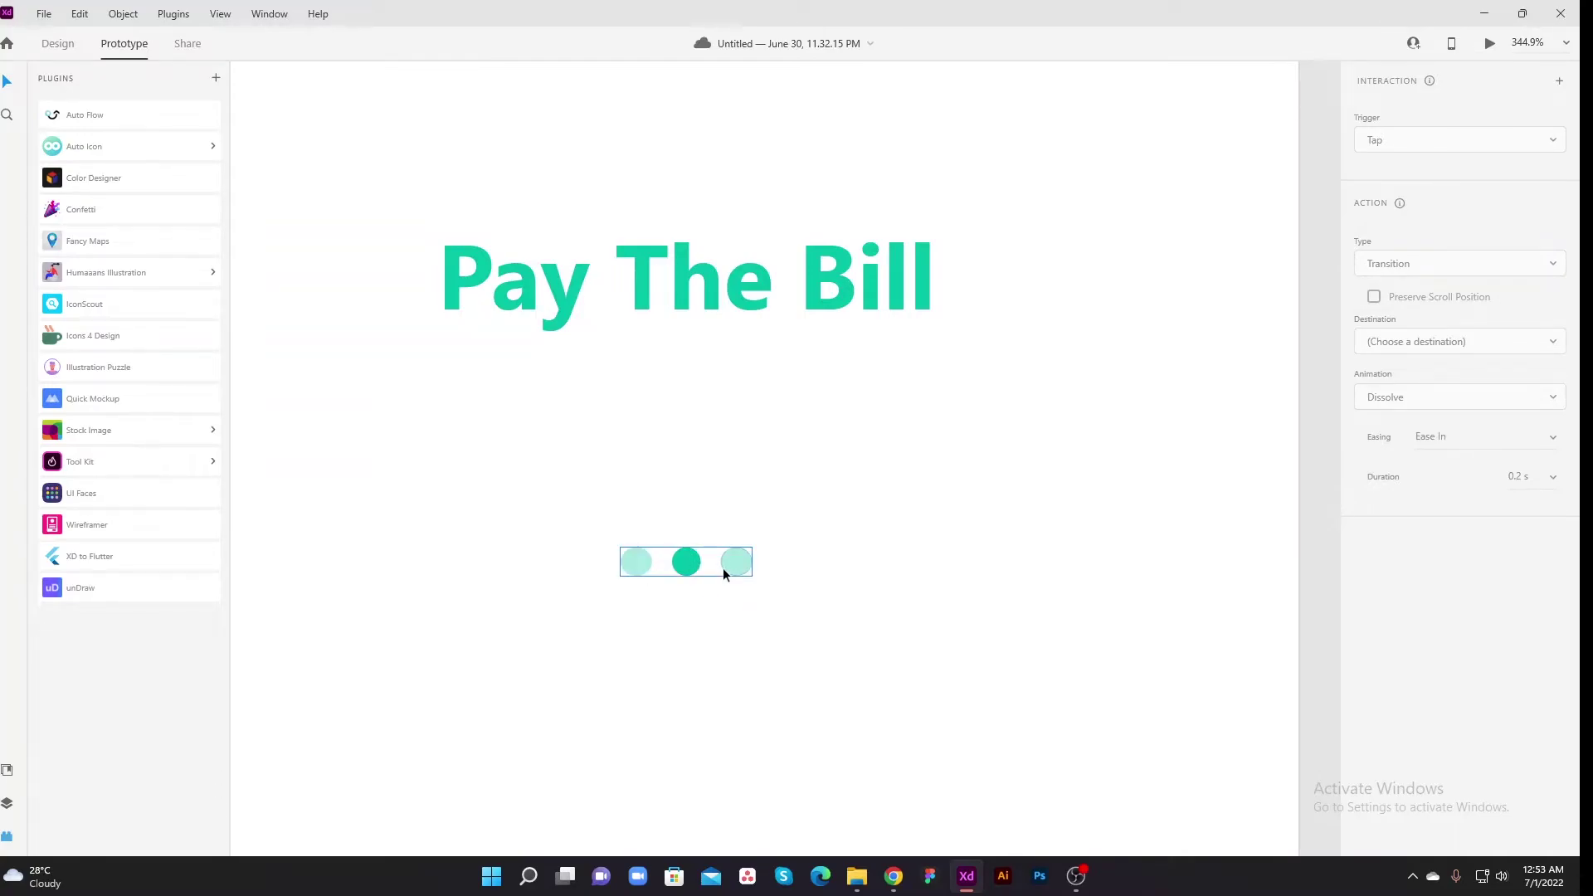
pyautogui.scroll(-5, 739, 599)
pyautogui.hscroll(10, 725, 626)
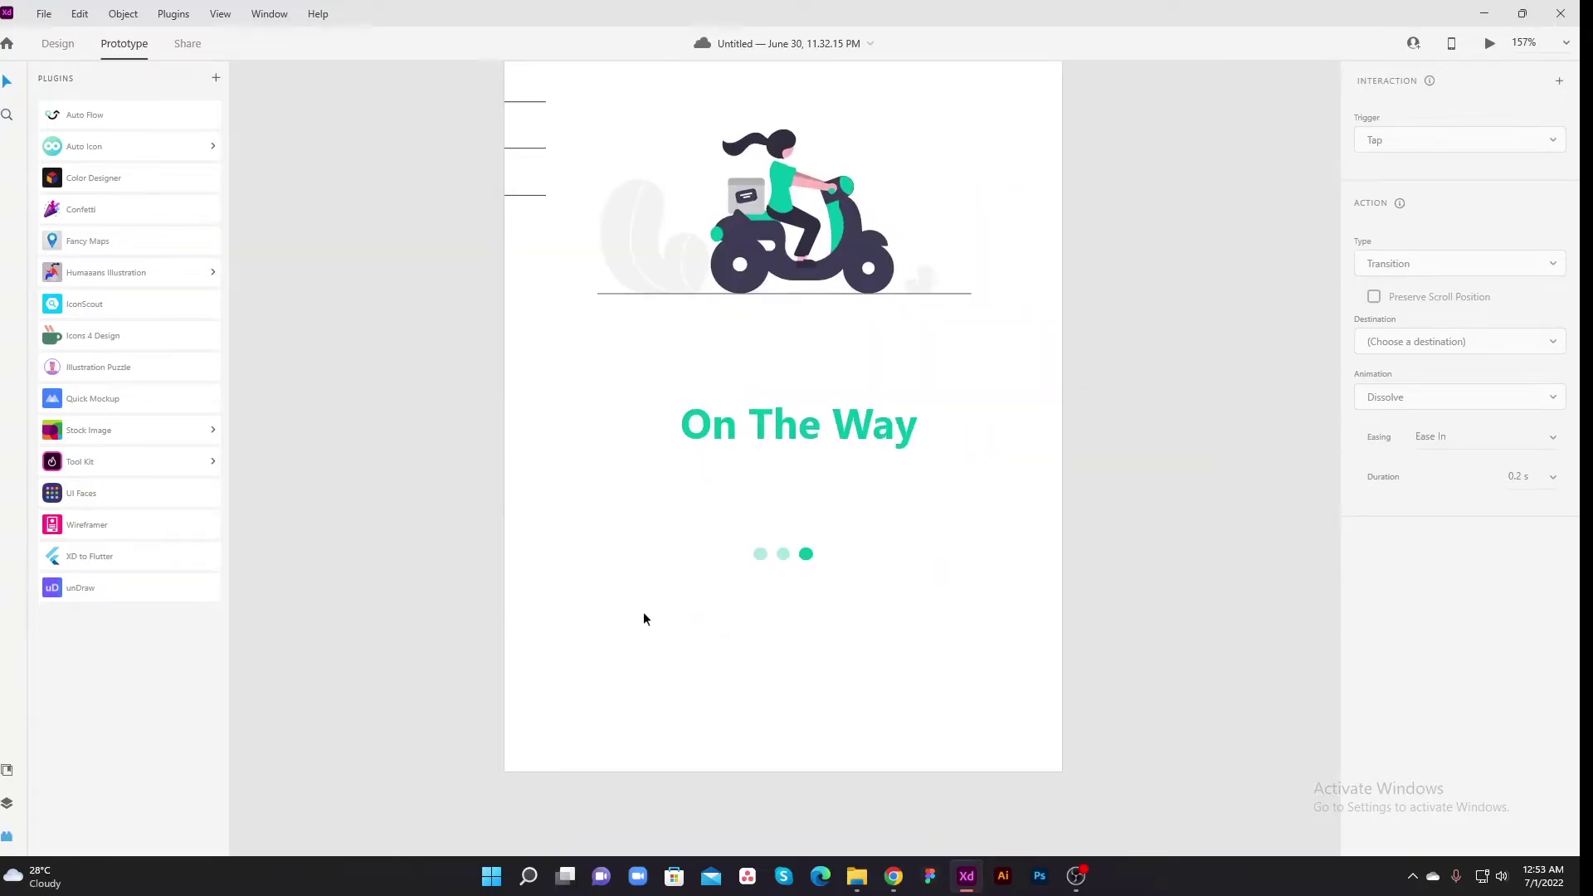
pyautogui.scroll(5, 810, 556)
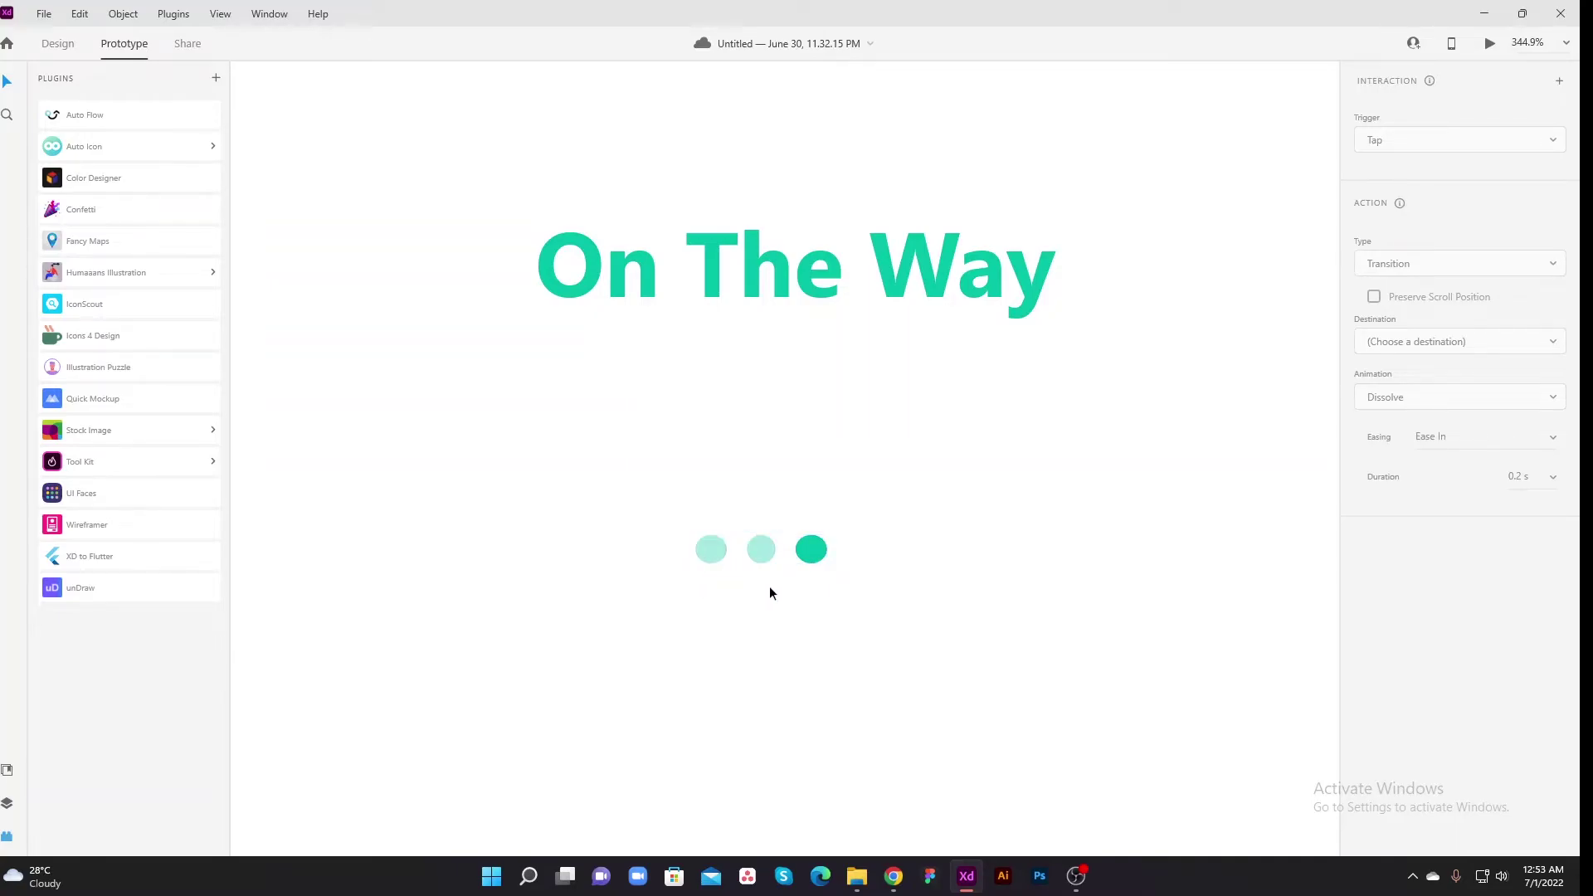
pyautogui.scroll(-5, 769, 586)
pyautogui.scroll(-6, 769, 586)
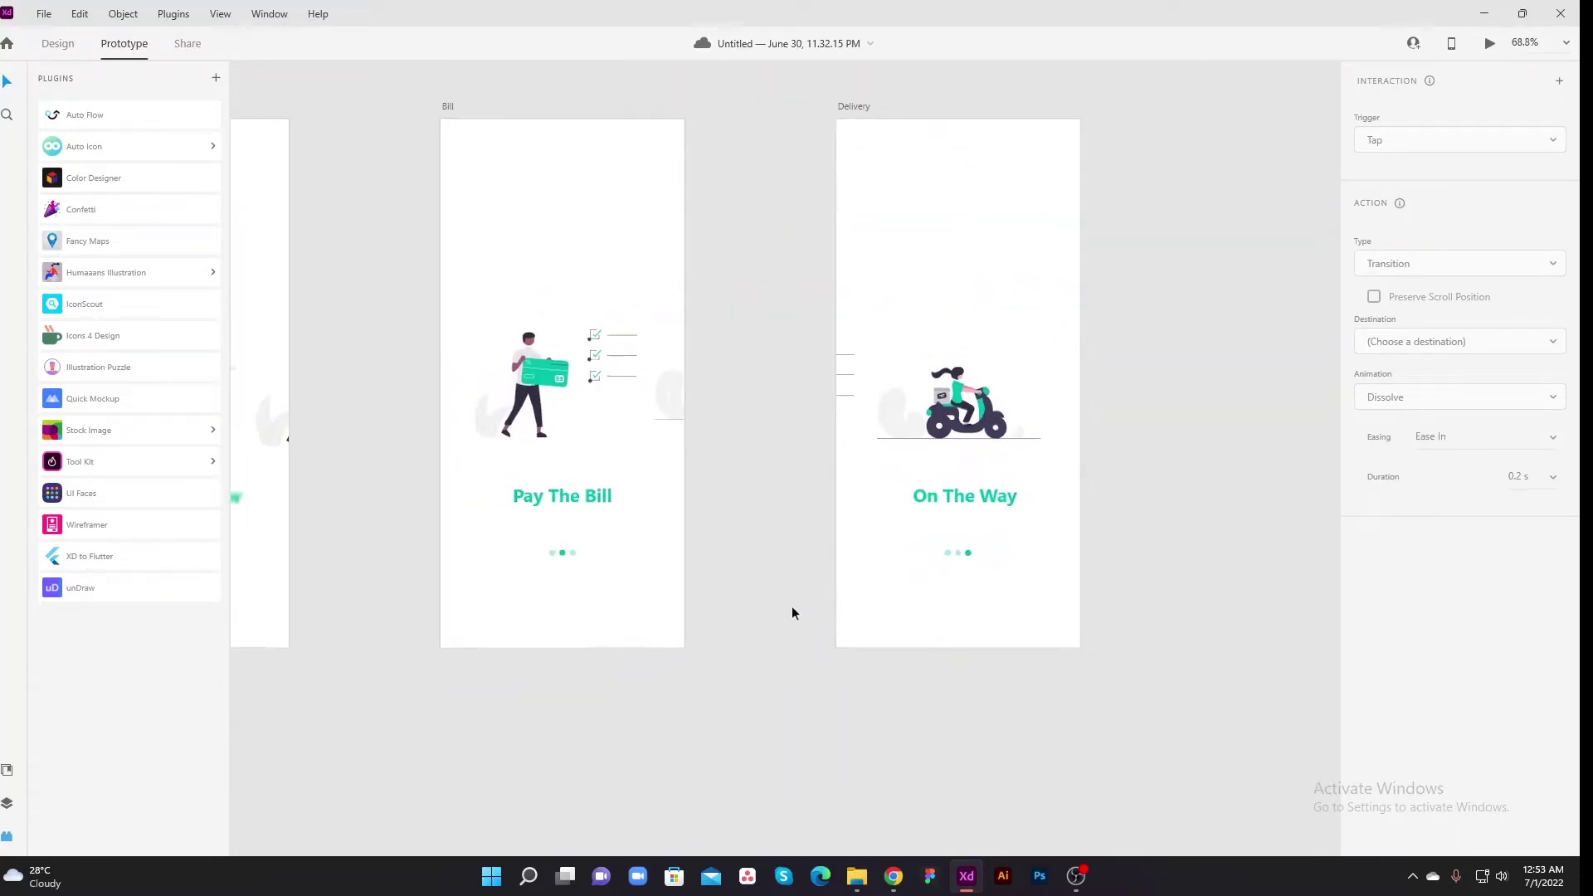
pyautogui.click(731, 556)
pyautogui.click(778, 575)
pyautogui.moveTo(778, 575); pyautogui.dragTo(910, 661)
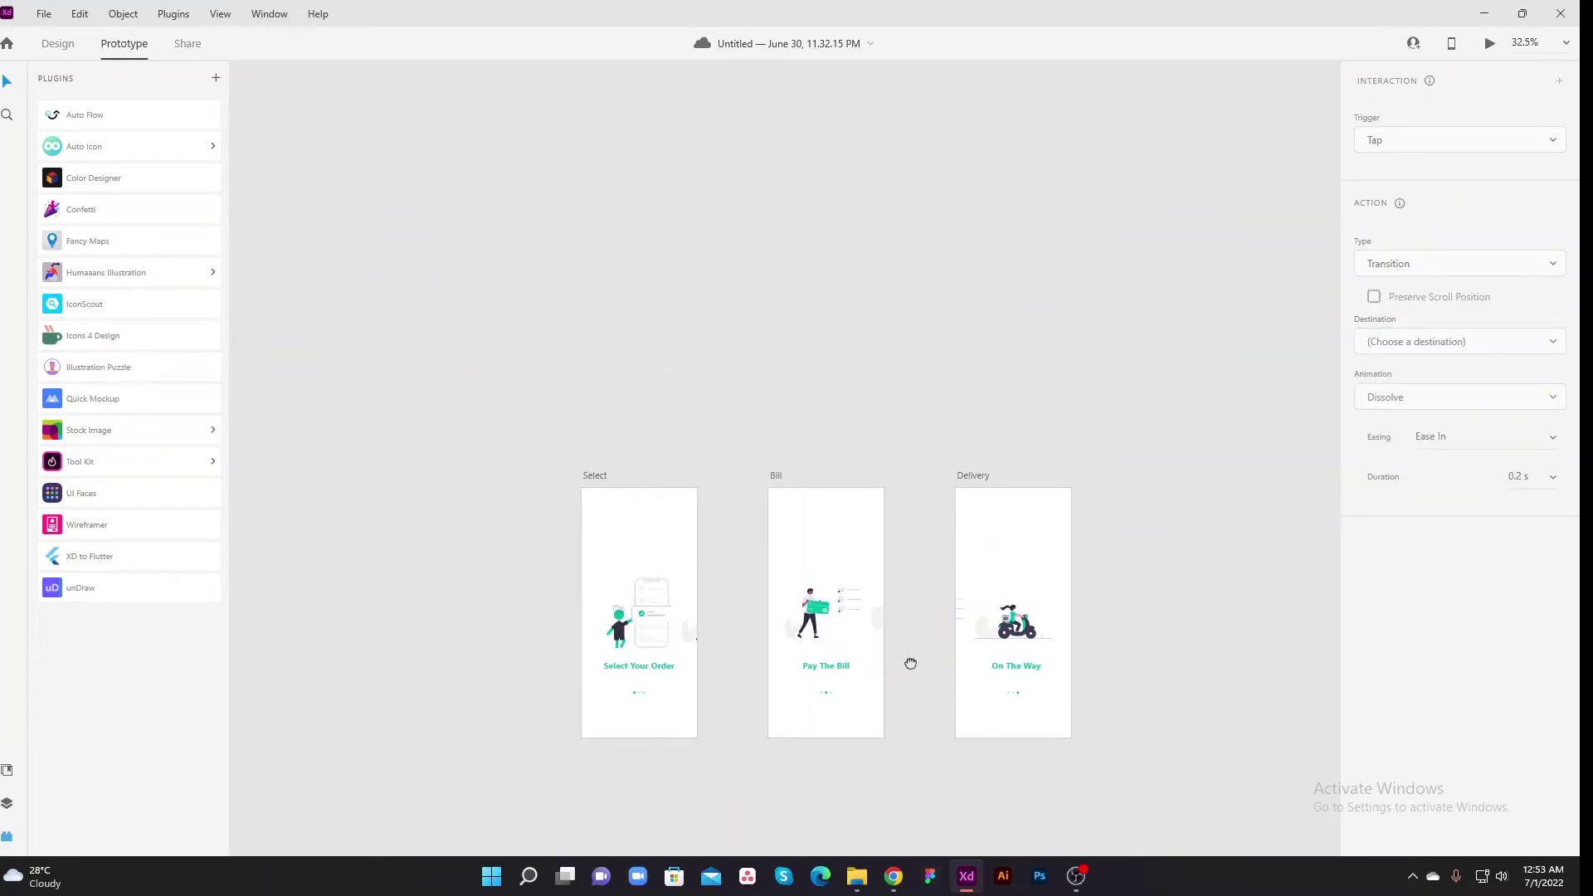
# - Preview the prototype from the Select artboard with the linked page-indicator dots, and close the preview
pyautogui.click(632, 493)
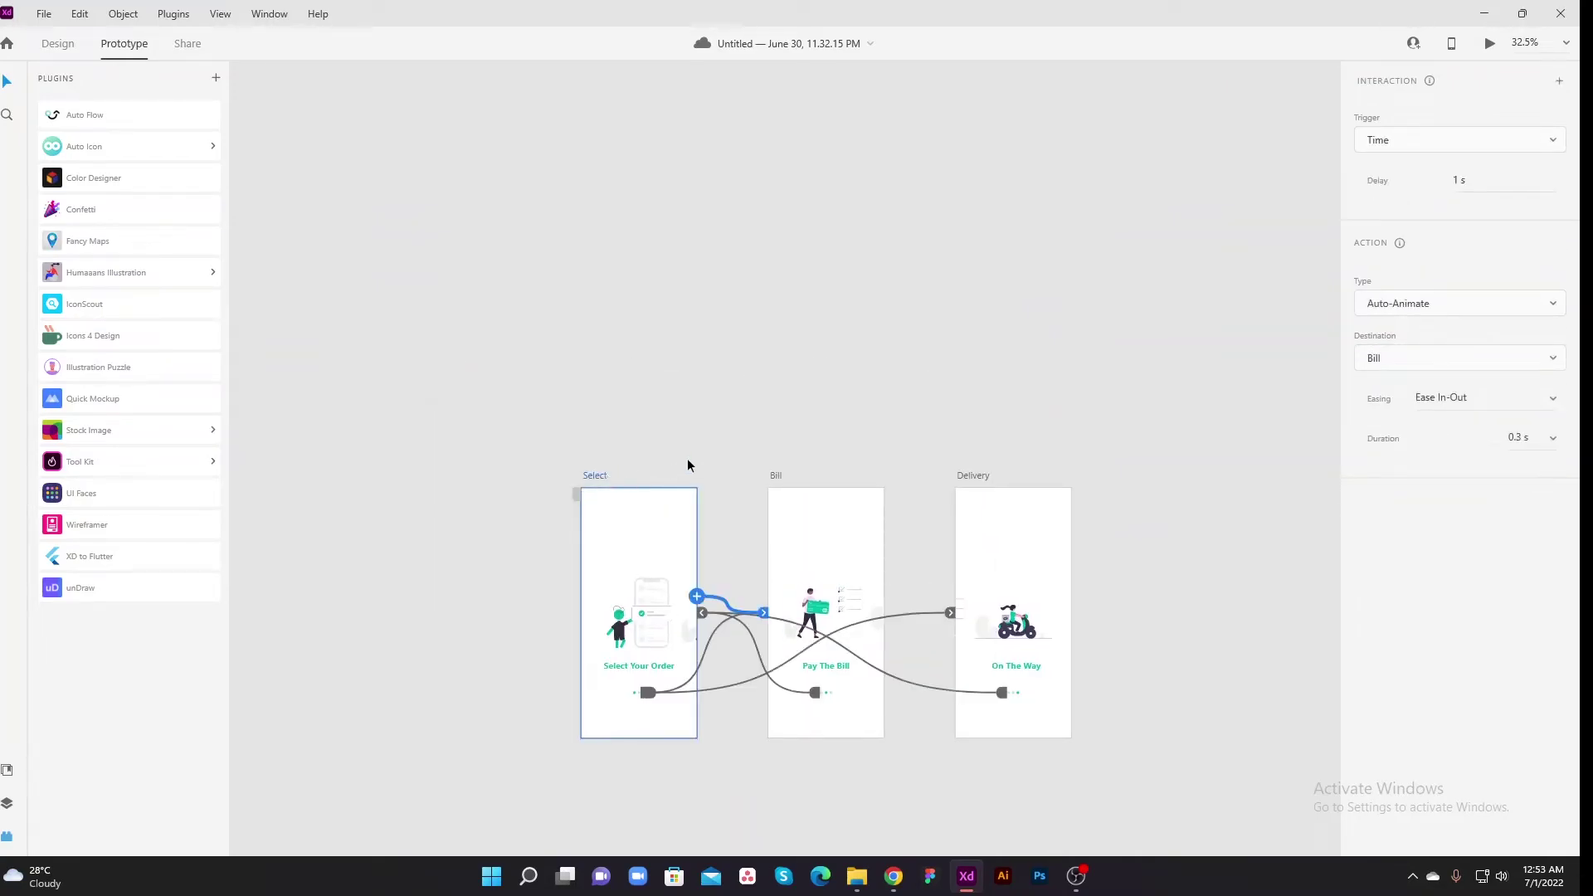
pyautogui.click(1489, 44)
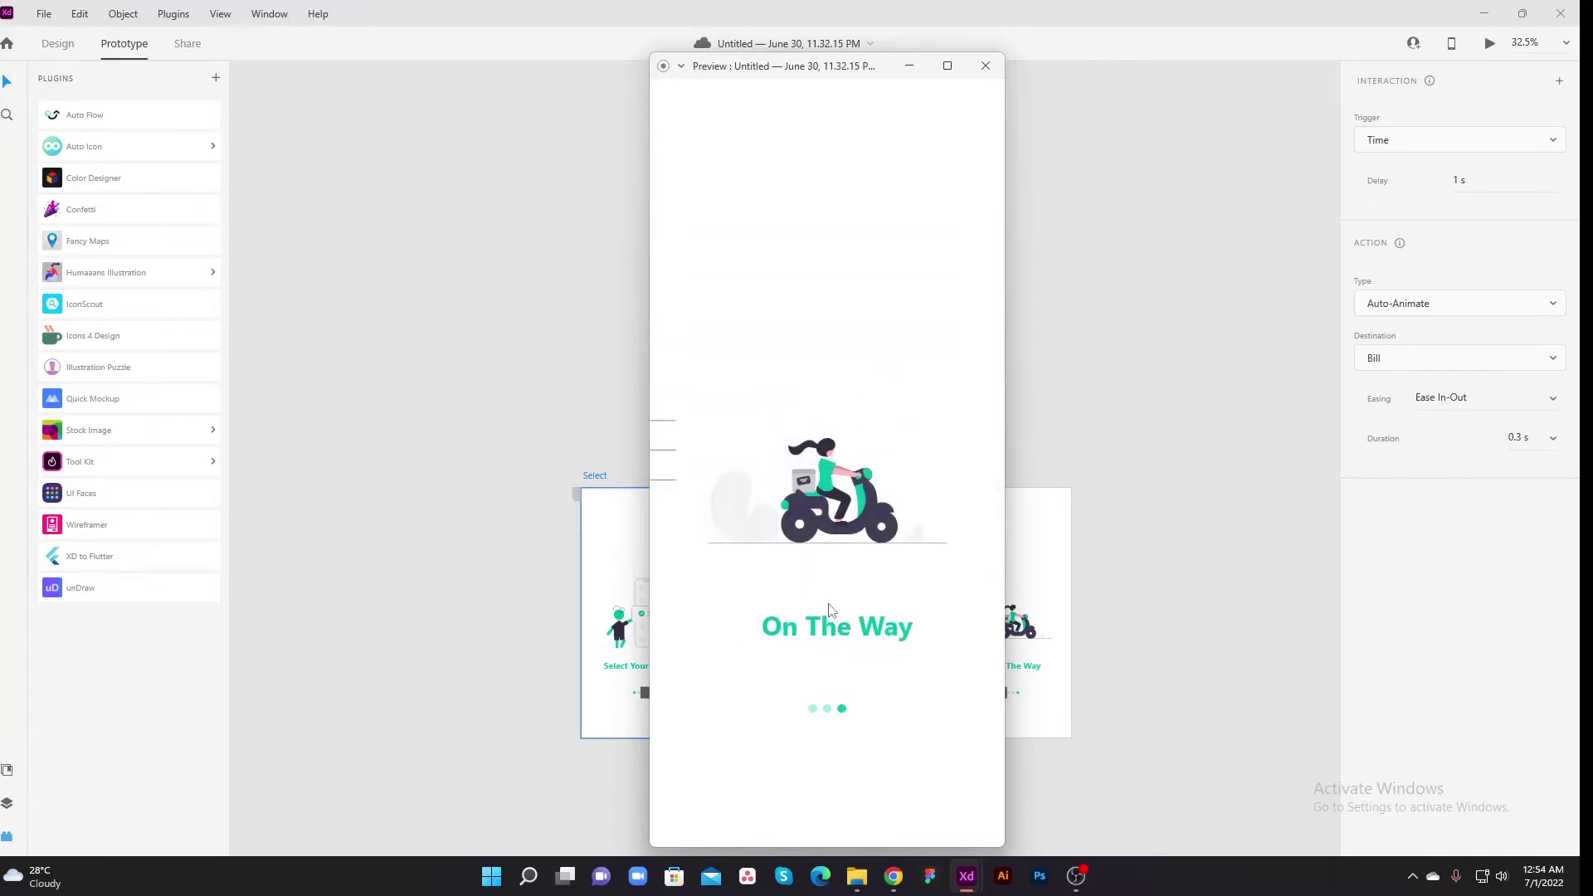
pyautogui.click(984, 67)
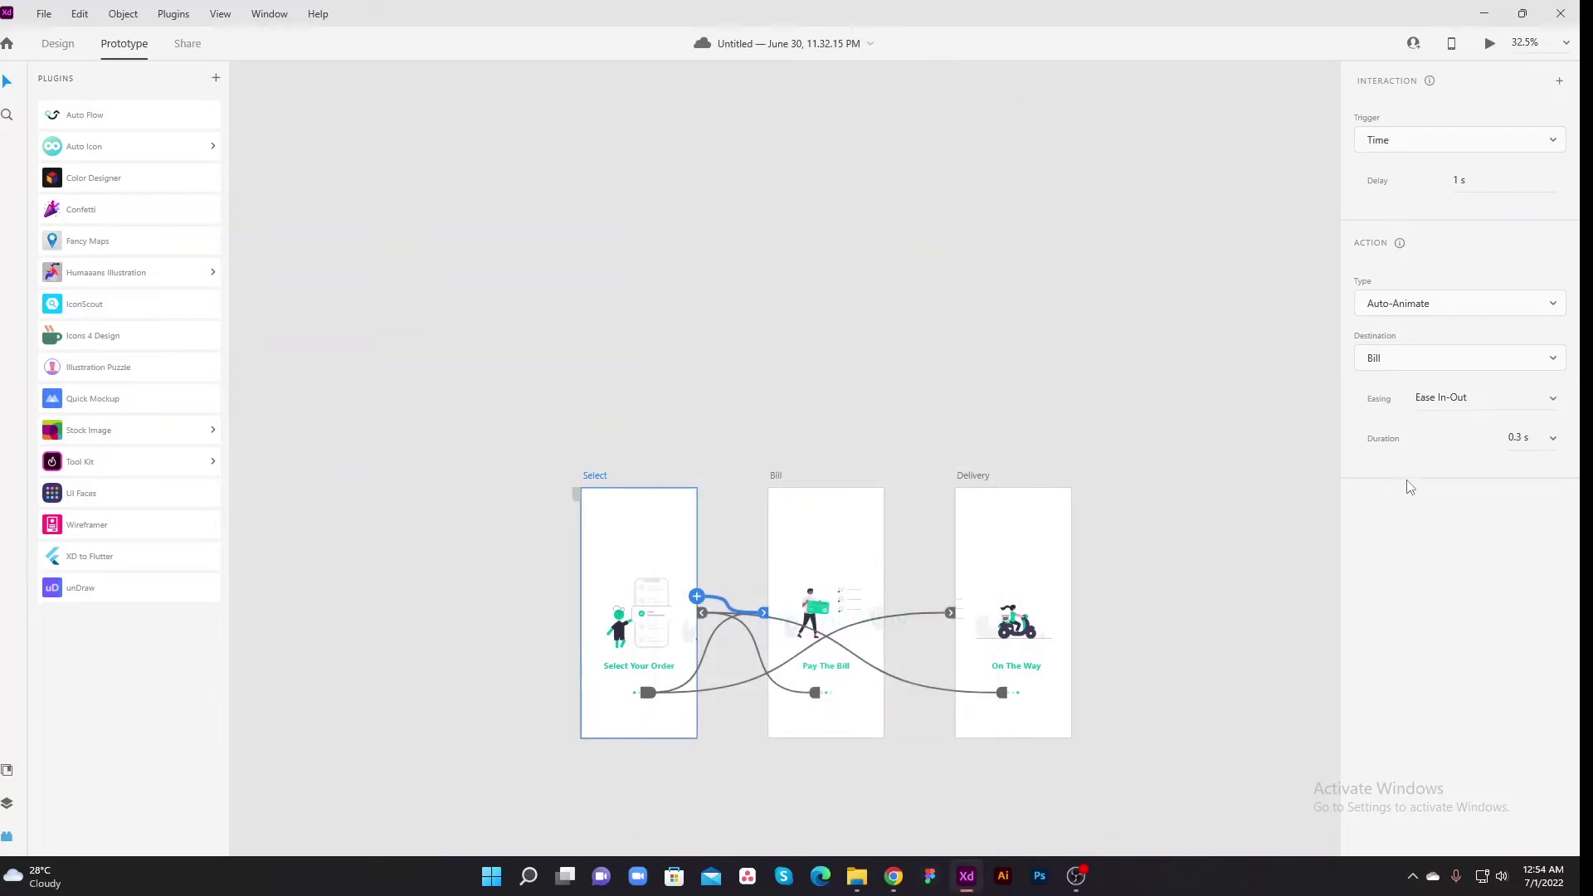
# - Set the easing of the timed transition from Select to Bill to Snap, and recheck the artboard's interaction settings
pyautogui.click(1554, 400)
pyautogui.click(1462, 435)
pyautogui.click(1259, 516)
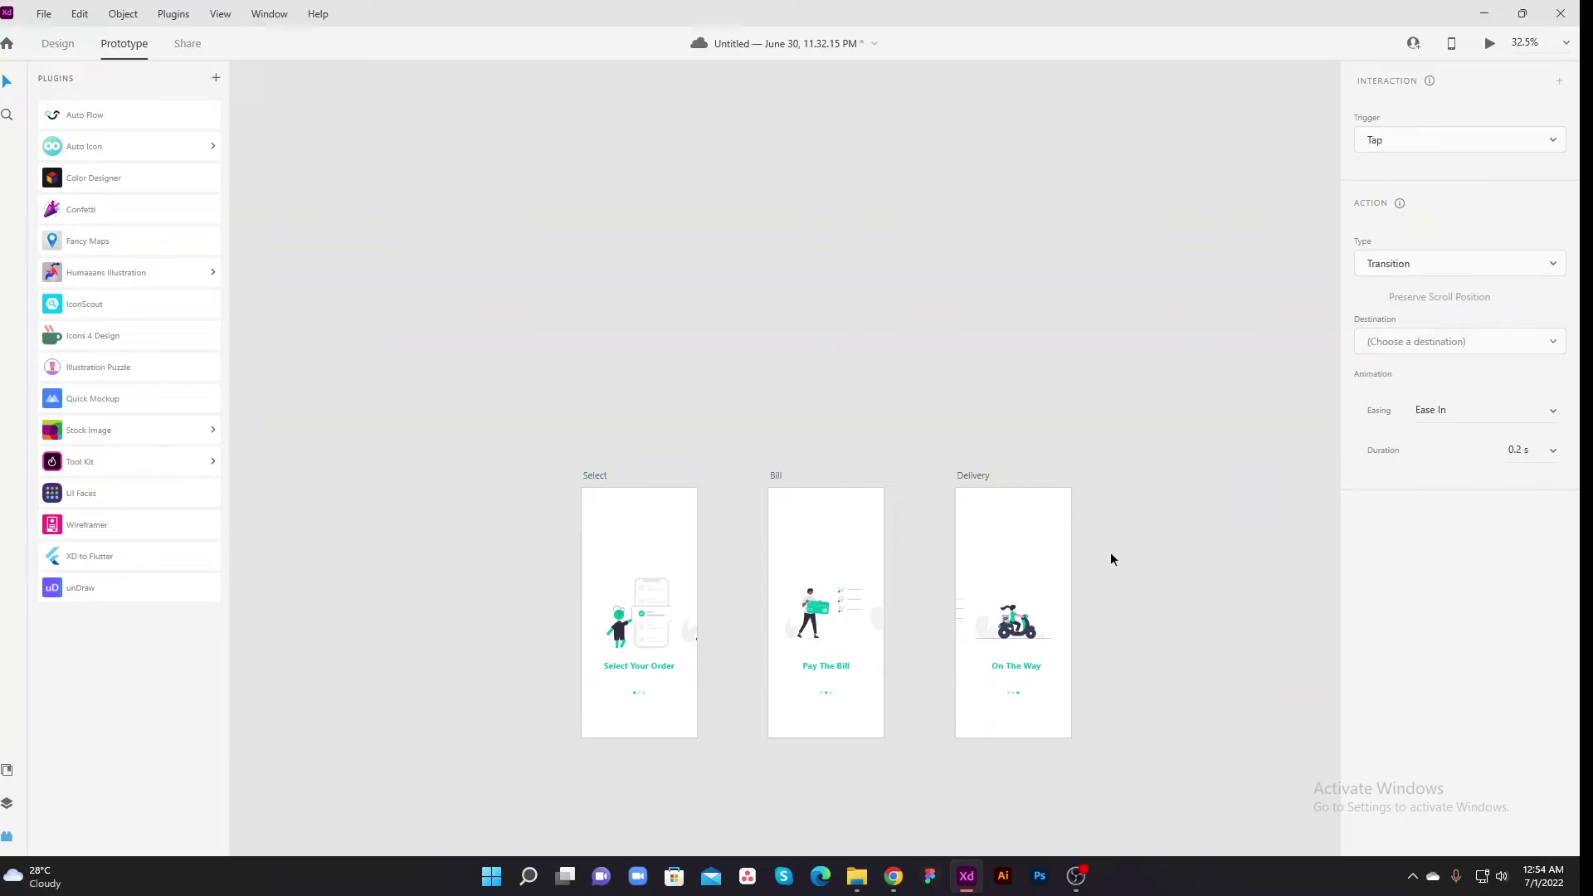
pyautogui.click(584, 476)
pyautogui.click(1153, 452)
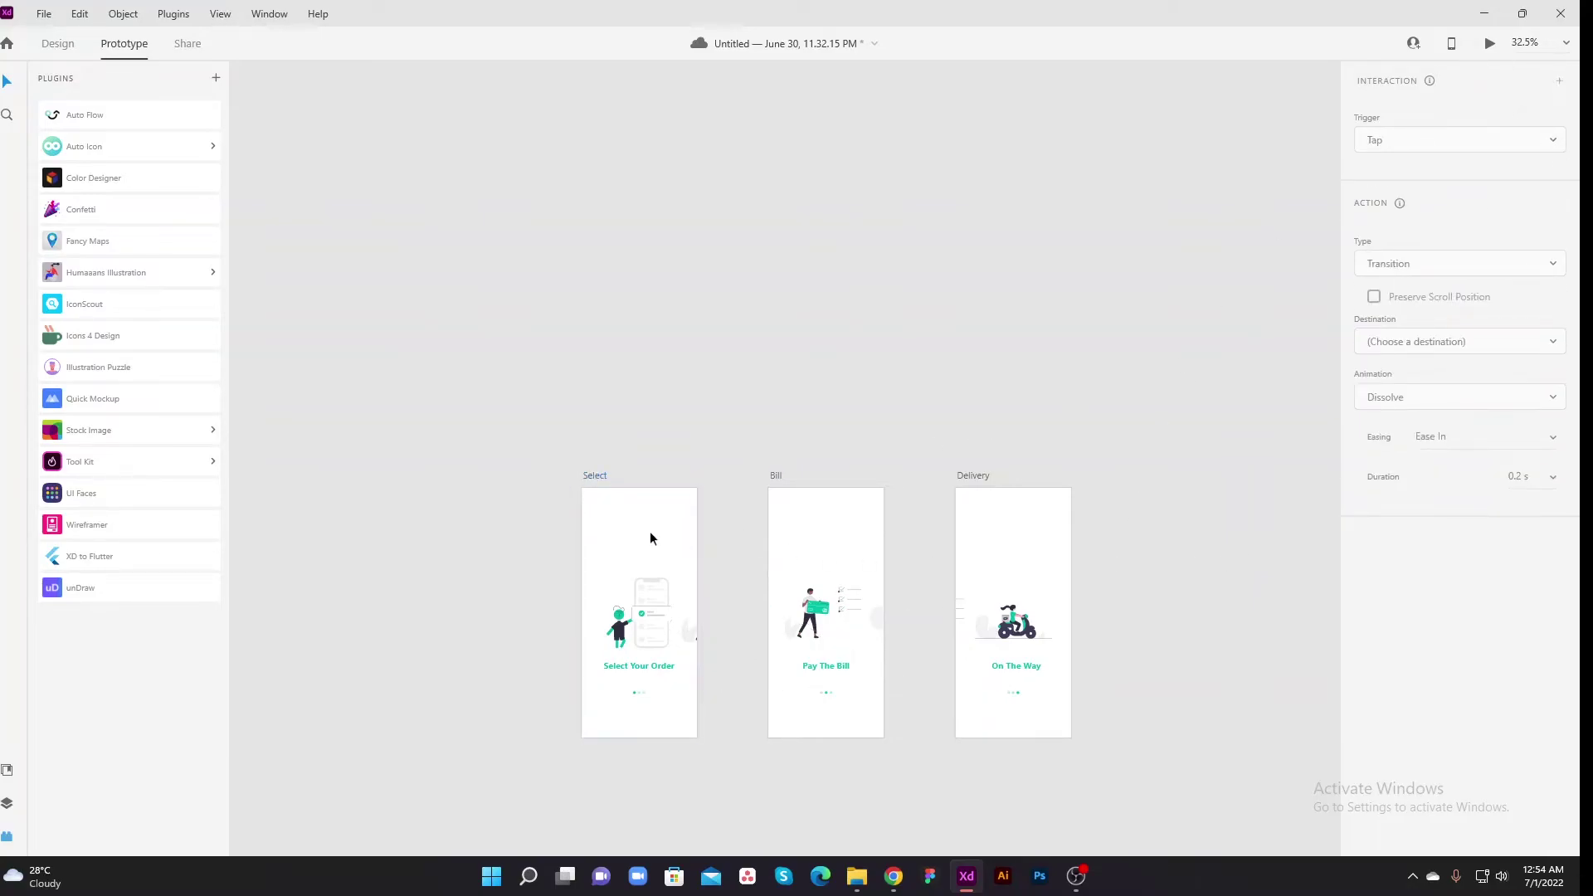
pyautogui.click(604, 472)
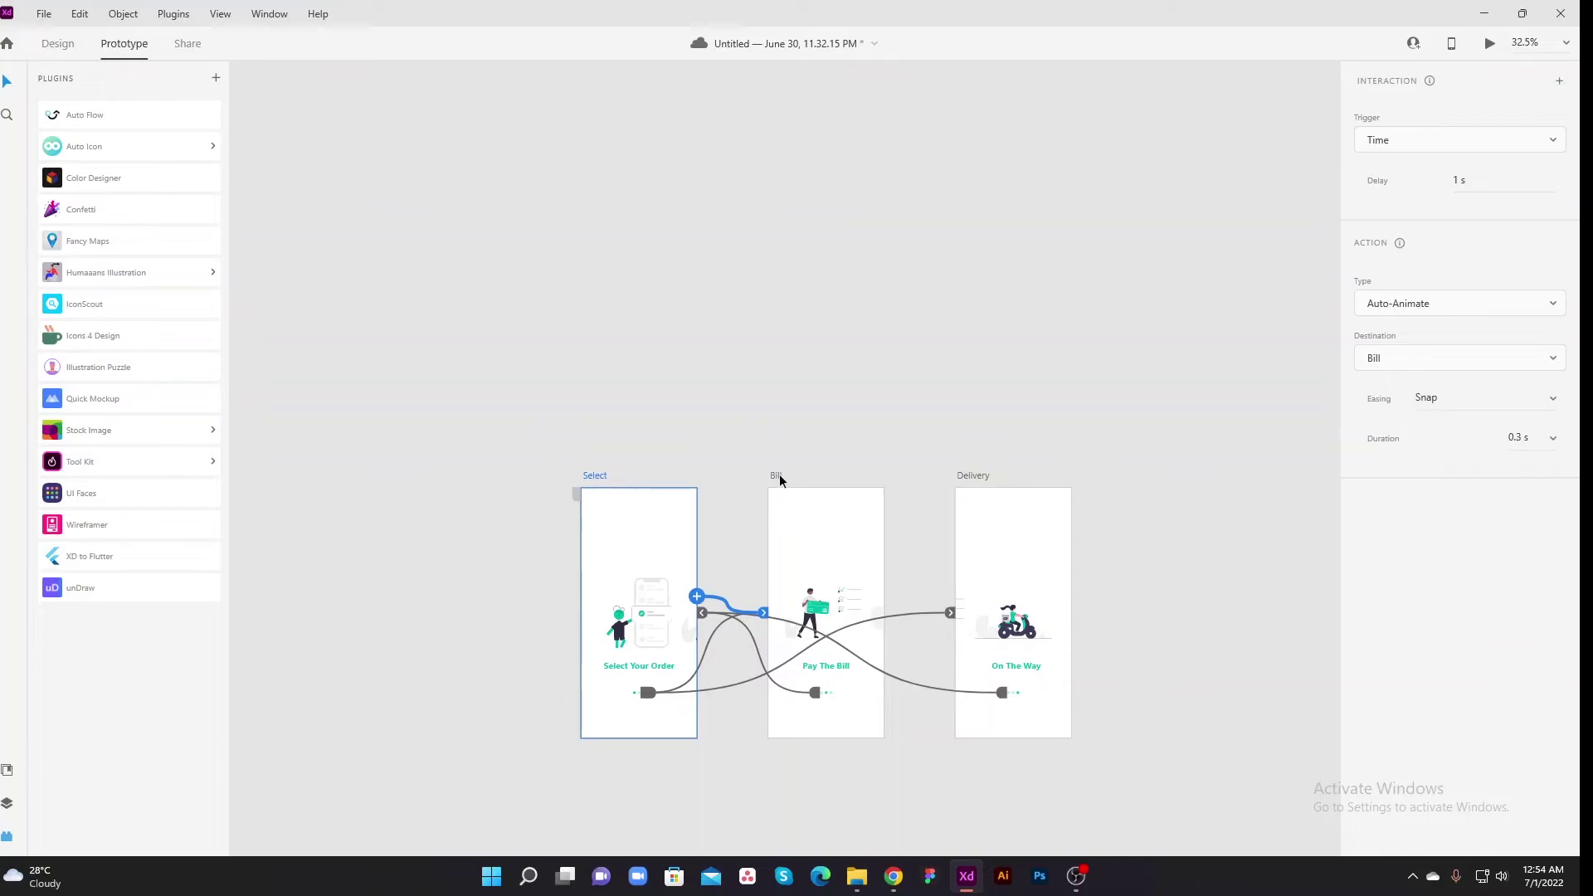
# - Set the easing of the timed transition from Bill to Delivery to Snap
pyautogui.click(779, 475)
pyautogui.click(1548, 399)
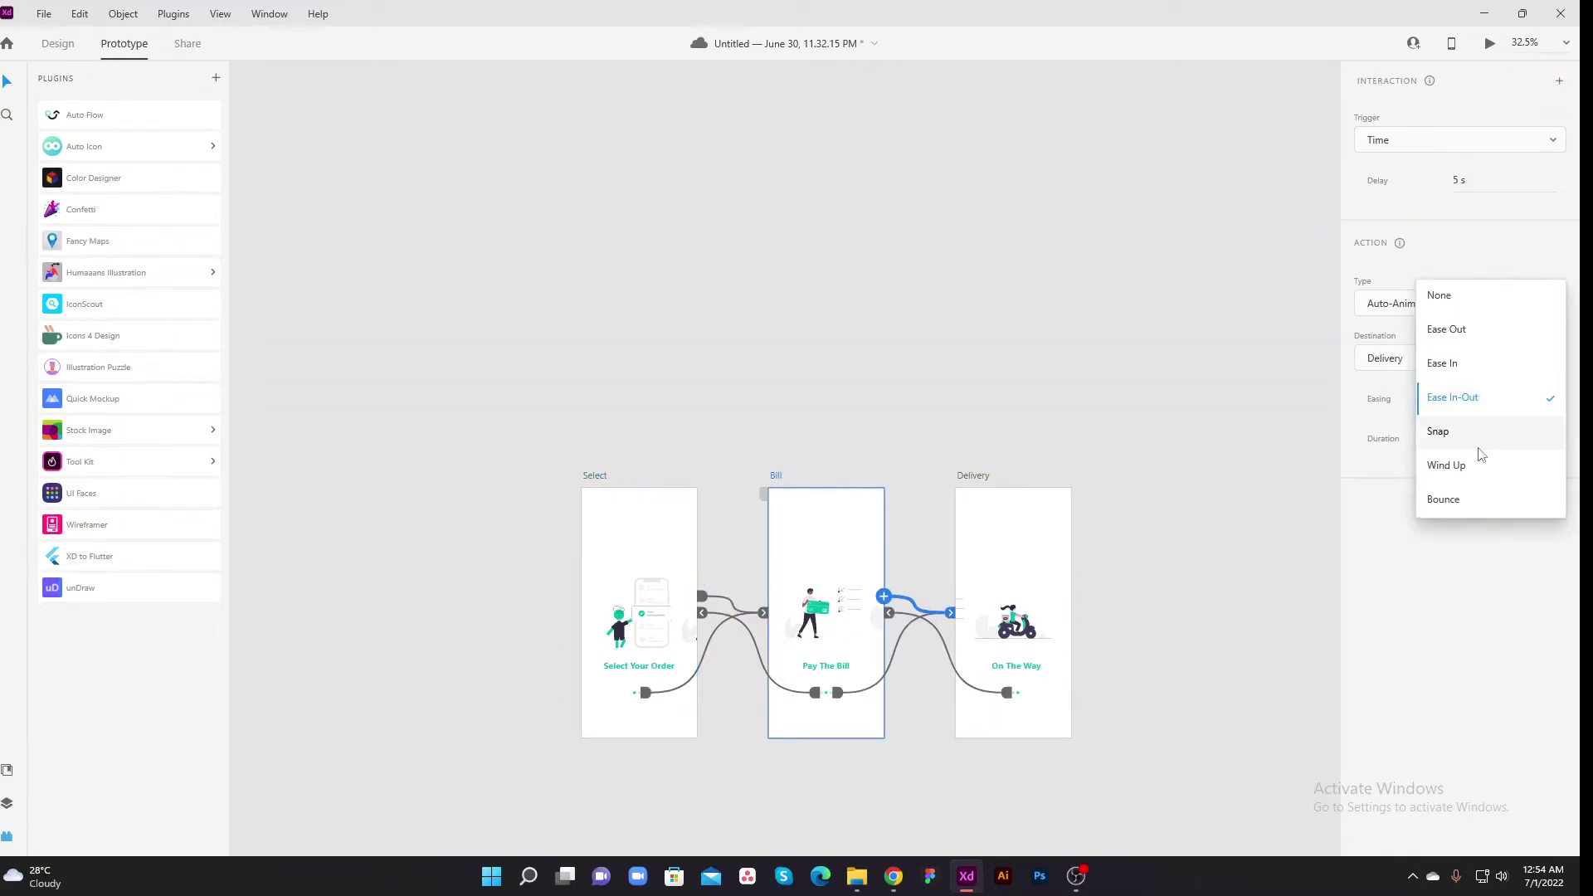
pyautogui.click(1480, 436)
# - Set the easing of the Delivery artboard's page-indicator dot link to Bill to Snap
pyautogui.click(964, 474)
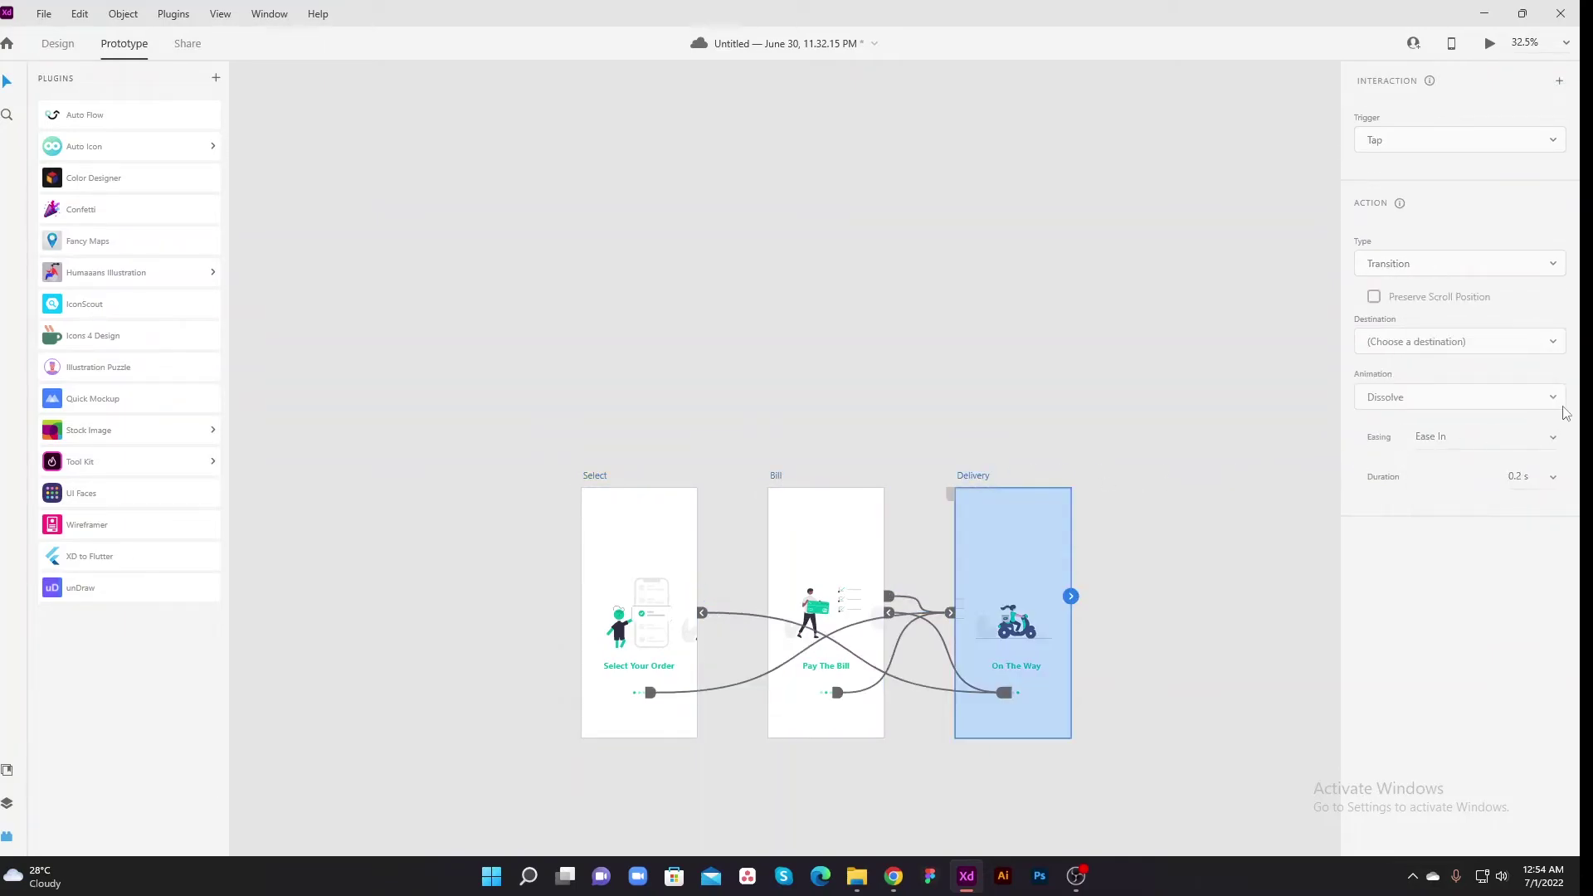
pyautogui.click(1102, 525)
pyautogui.click(973, 474)
pyautogui.click(961, 612)
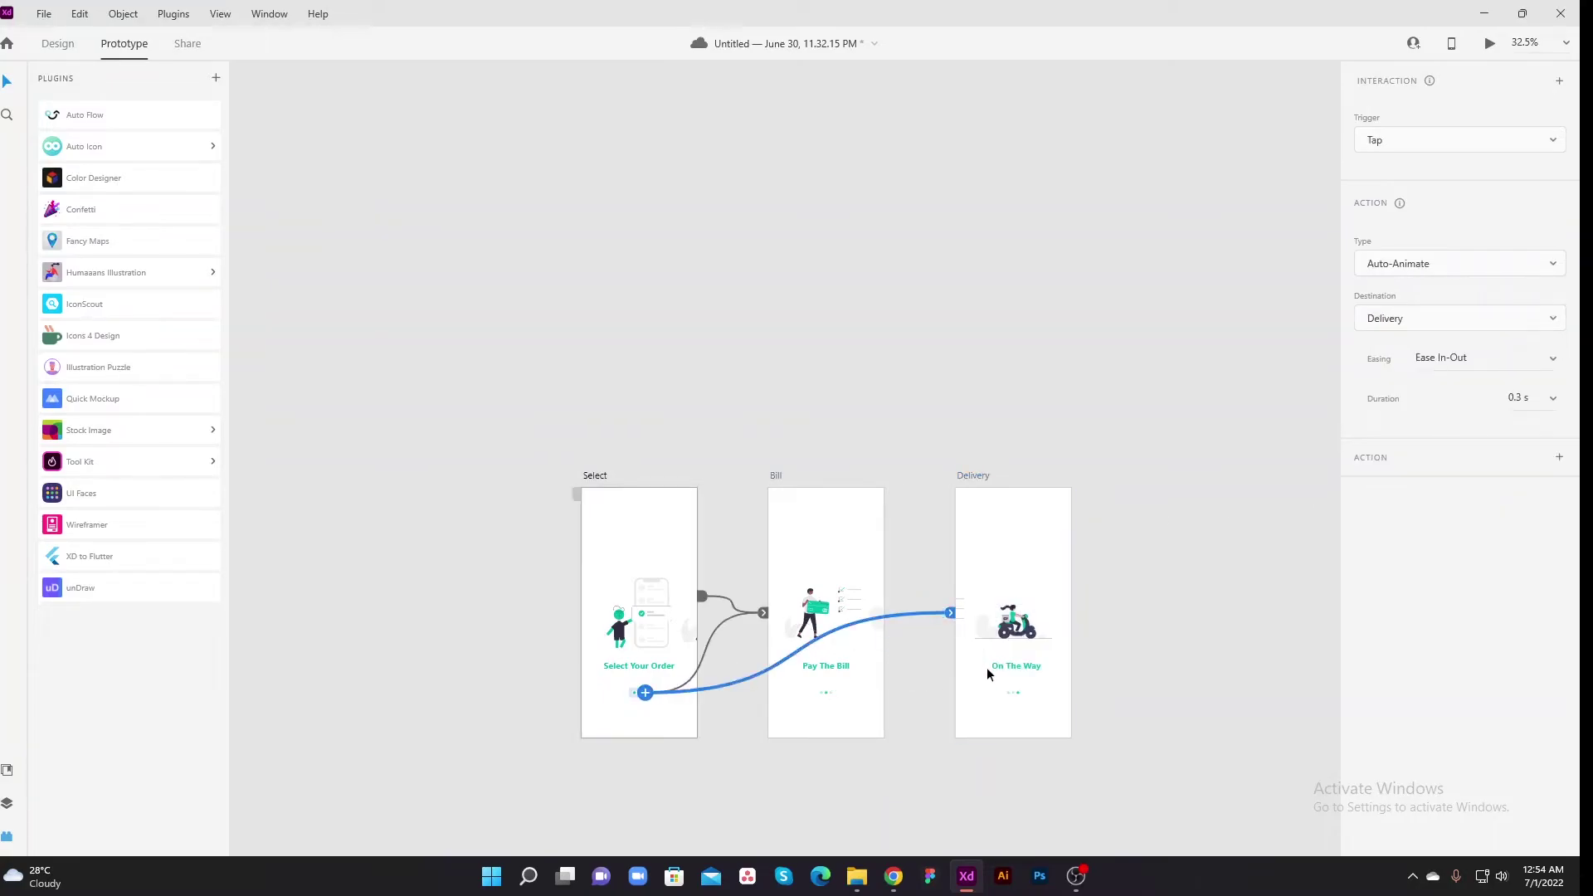
pyautogui.click(1006, 666)
pyautogui.click(1005, 692)
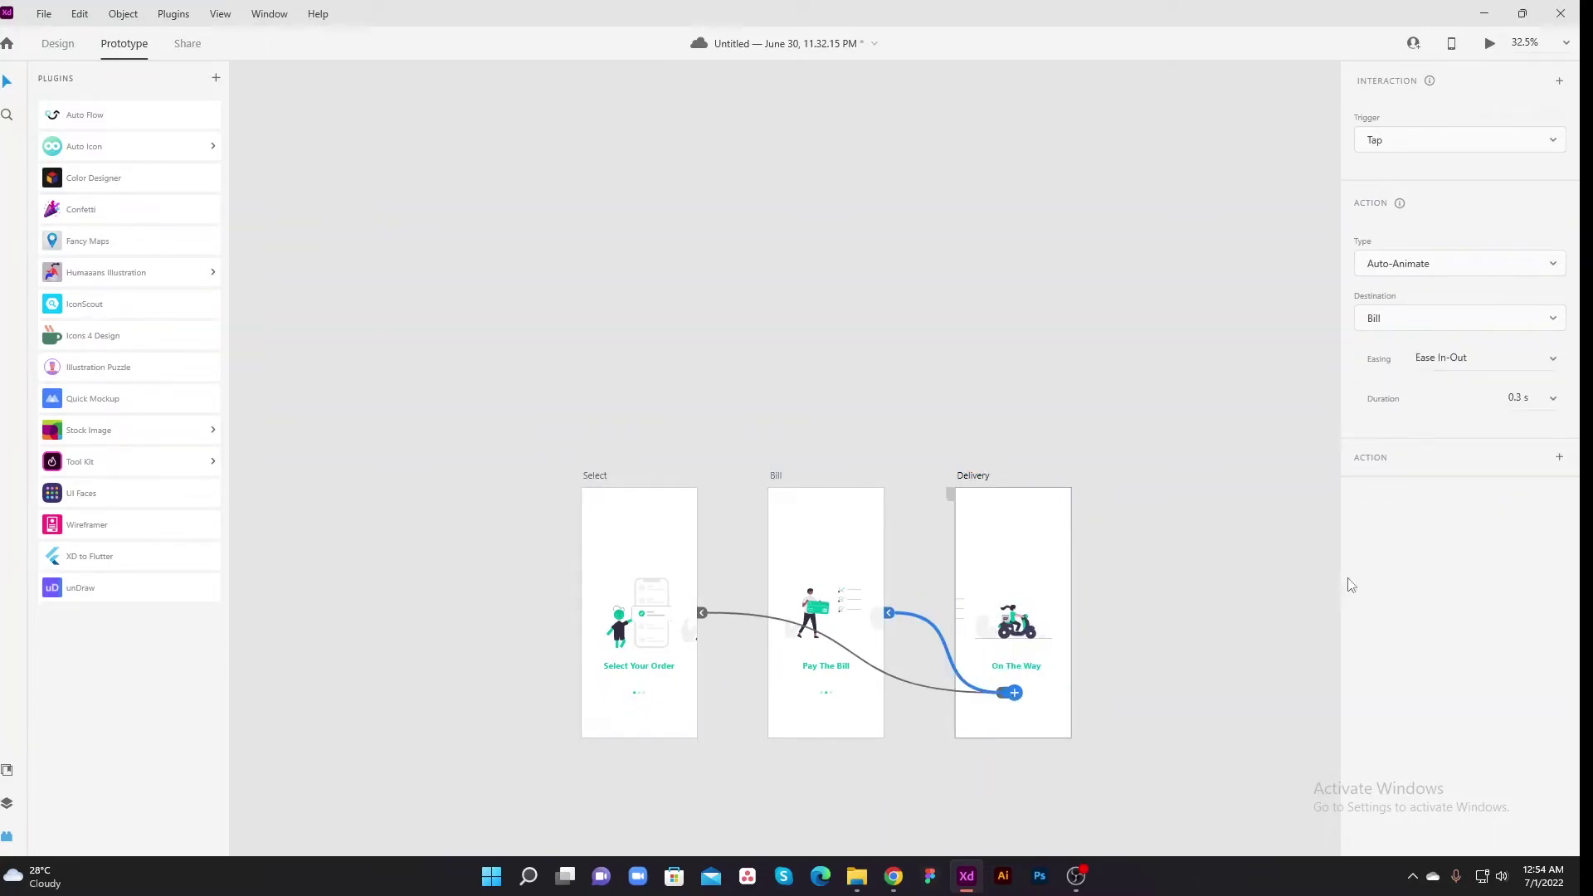
pyautogui.click(1550, 362)
pyautogui.click(1463, 398)
# - Set the easing of the Delivery artboard's first dot link to Select to Snap, and recheck the middle dot's link
pyautogui.scroll(10, 1017, 695)
pyautogui.click(937, 712)
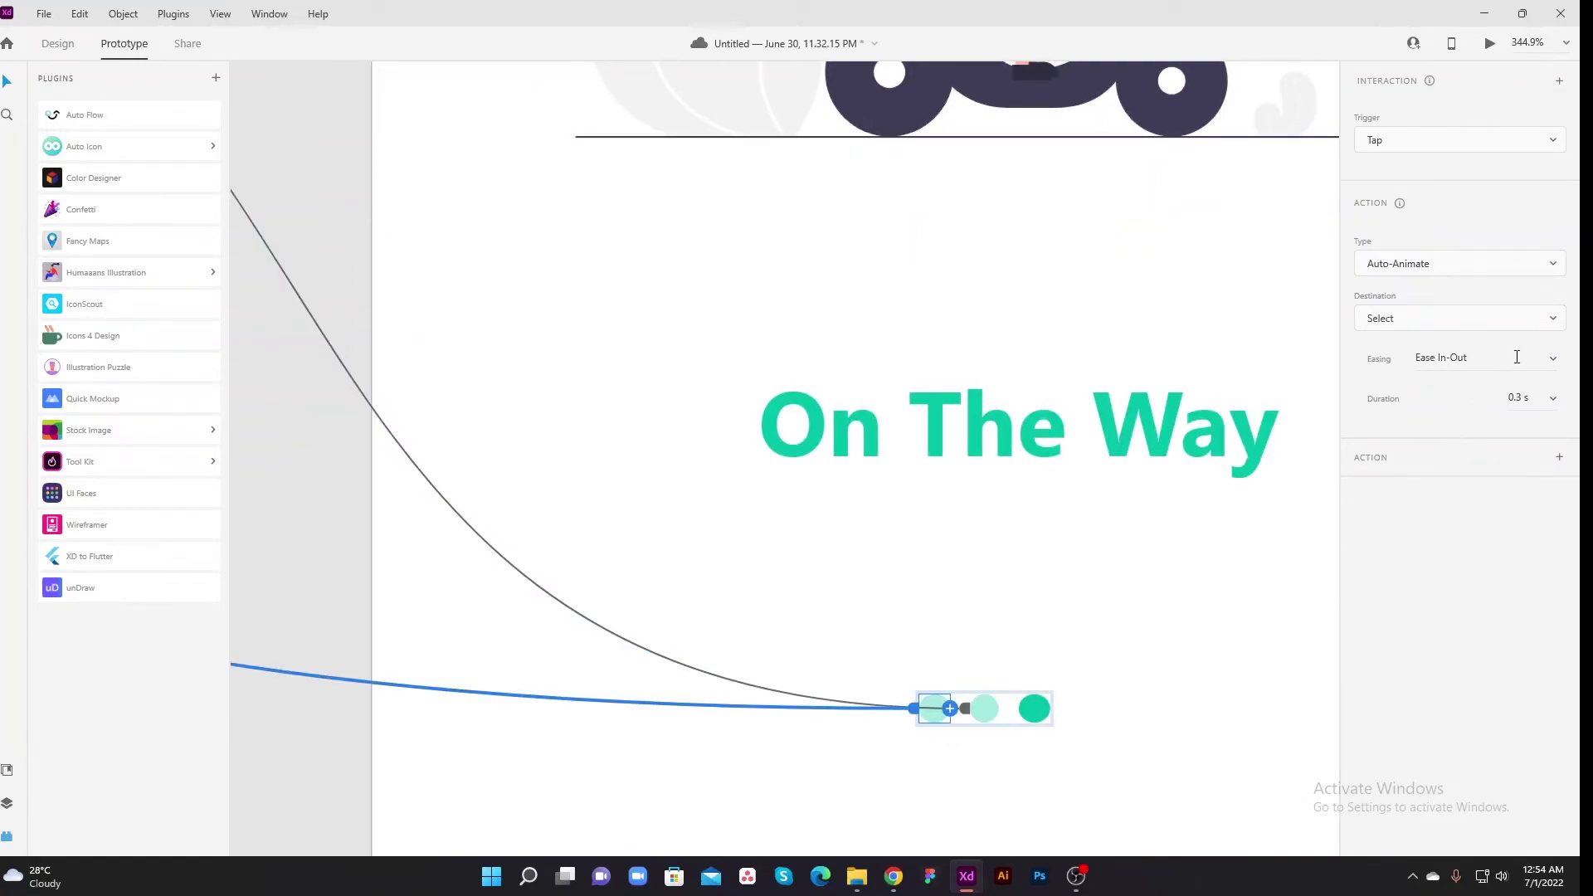
pyautogui.click(1553, 359)
pyautogui.click(1458, 395)
pyautogui.click(987, 712)
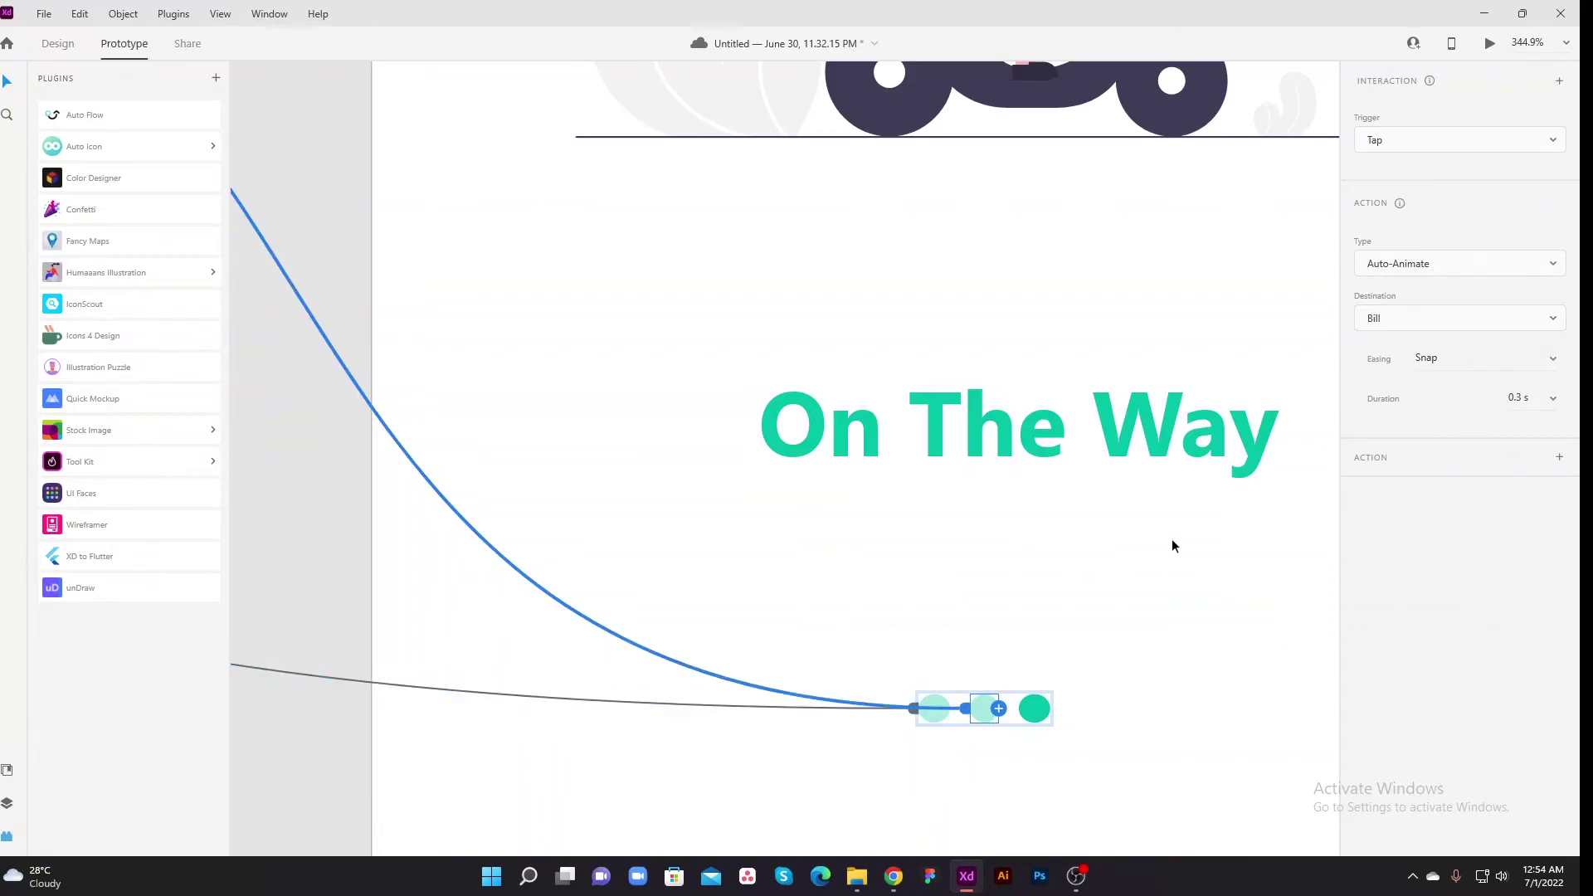
# - Preview the prototype's Snap transitions from the Select artboard, and close the preview
pyautogui.scroll(-10, 1007, 645)
pyautogui.click(477, 319)
pyautogui.click(456, 377)
pyautogui.click(1489, 43)
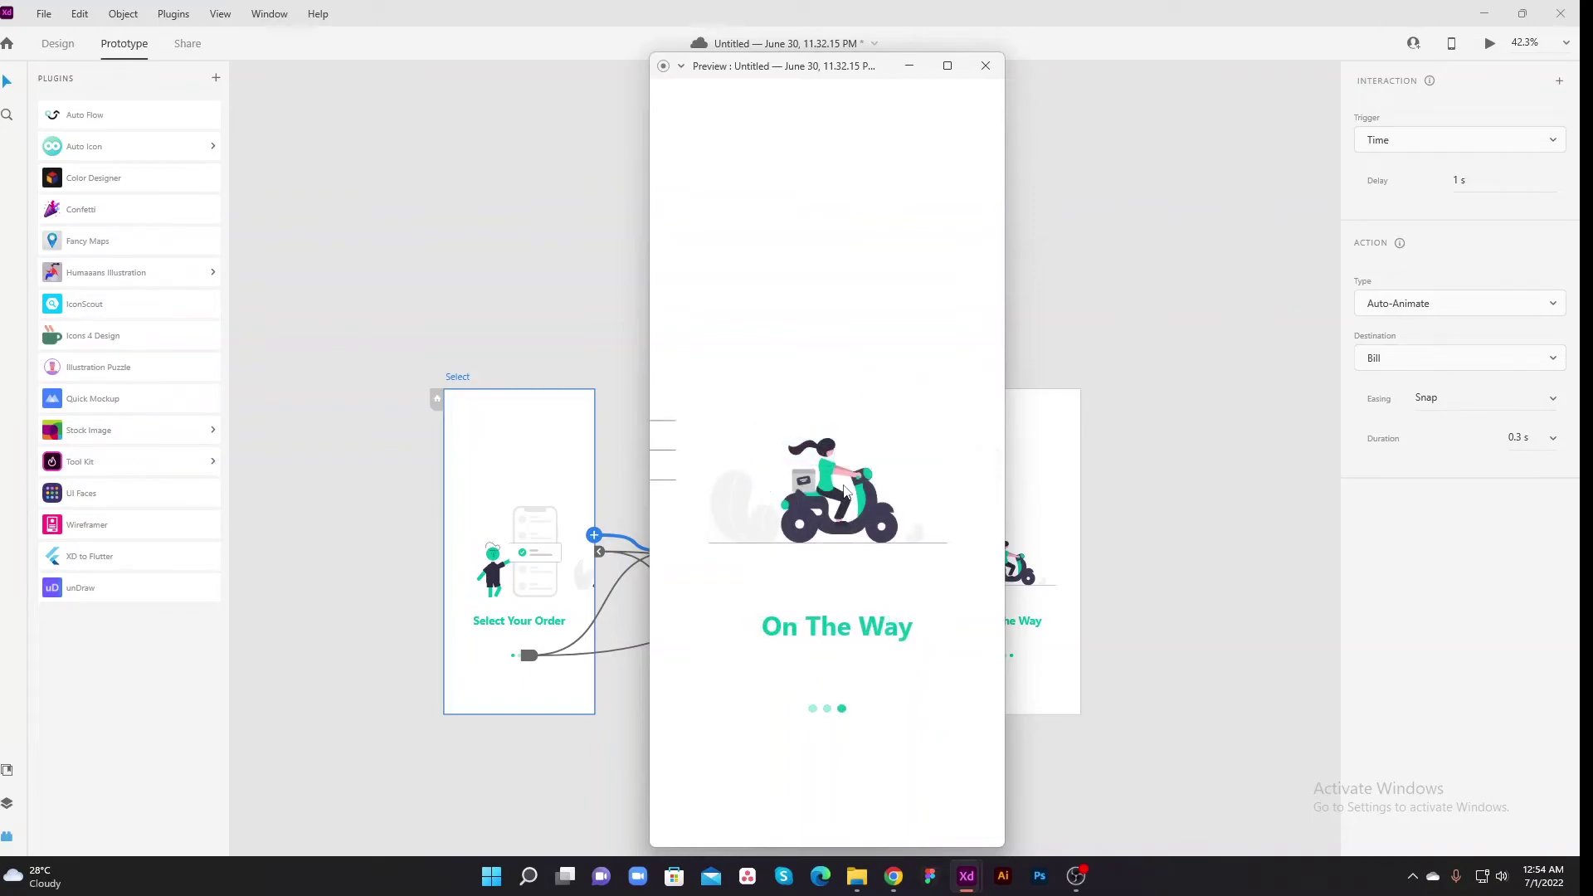
pyautogui.click(983, 73)
# - Set the easing of the timed transitions from Select to Bill and from Bill to Delivery to Ease In-Out
pyautogui.click(1553, 401)
pyautogui.click(1464, 378)
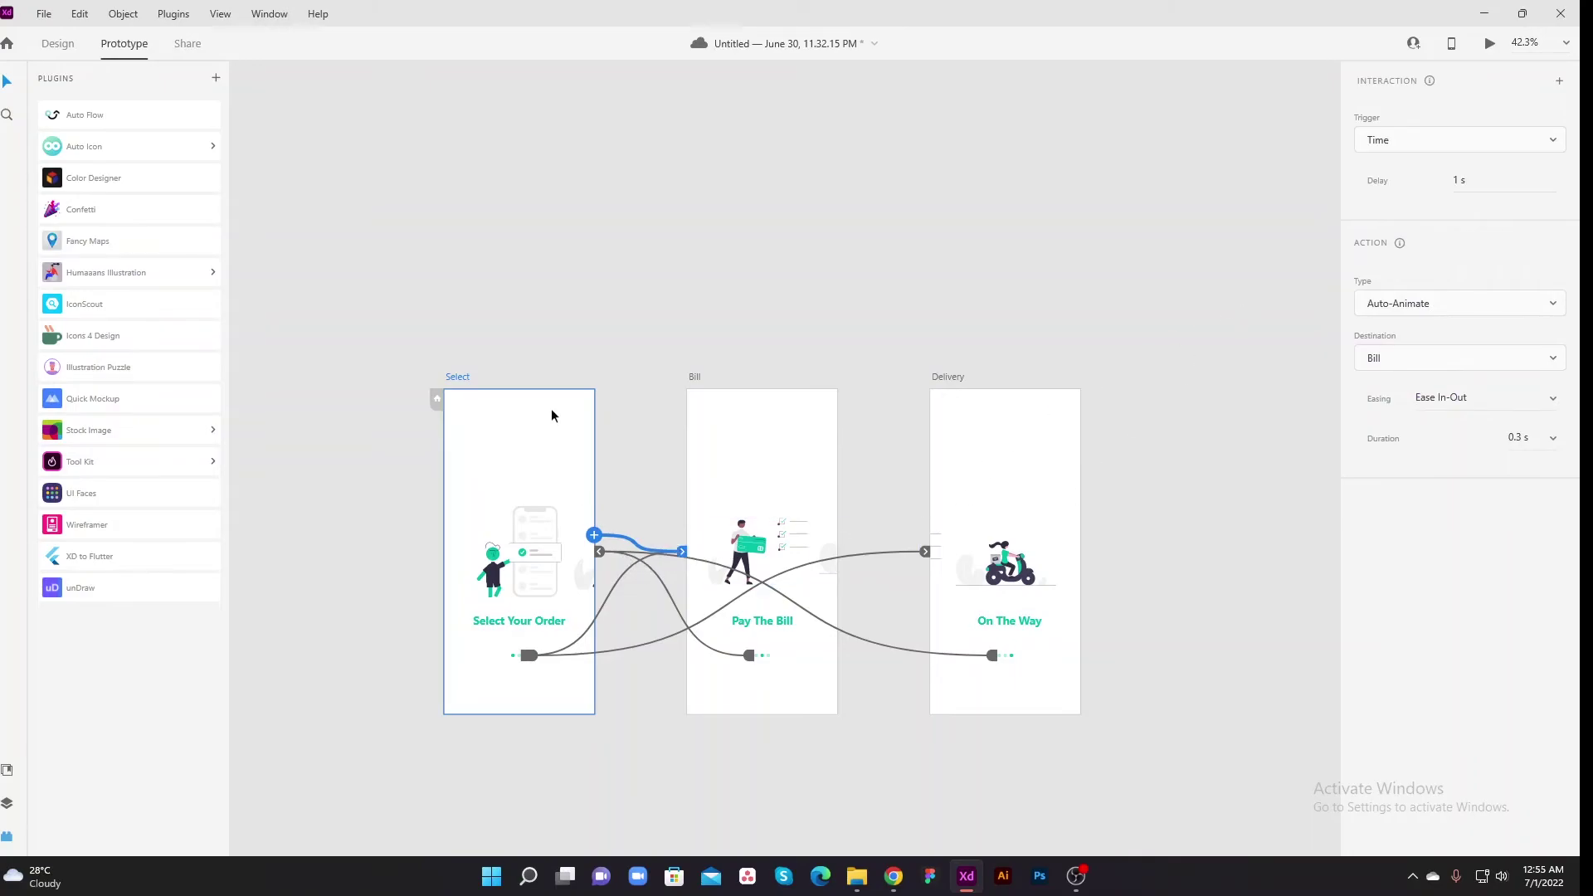
pyautogui.click(714, 372)
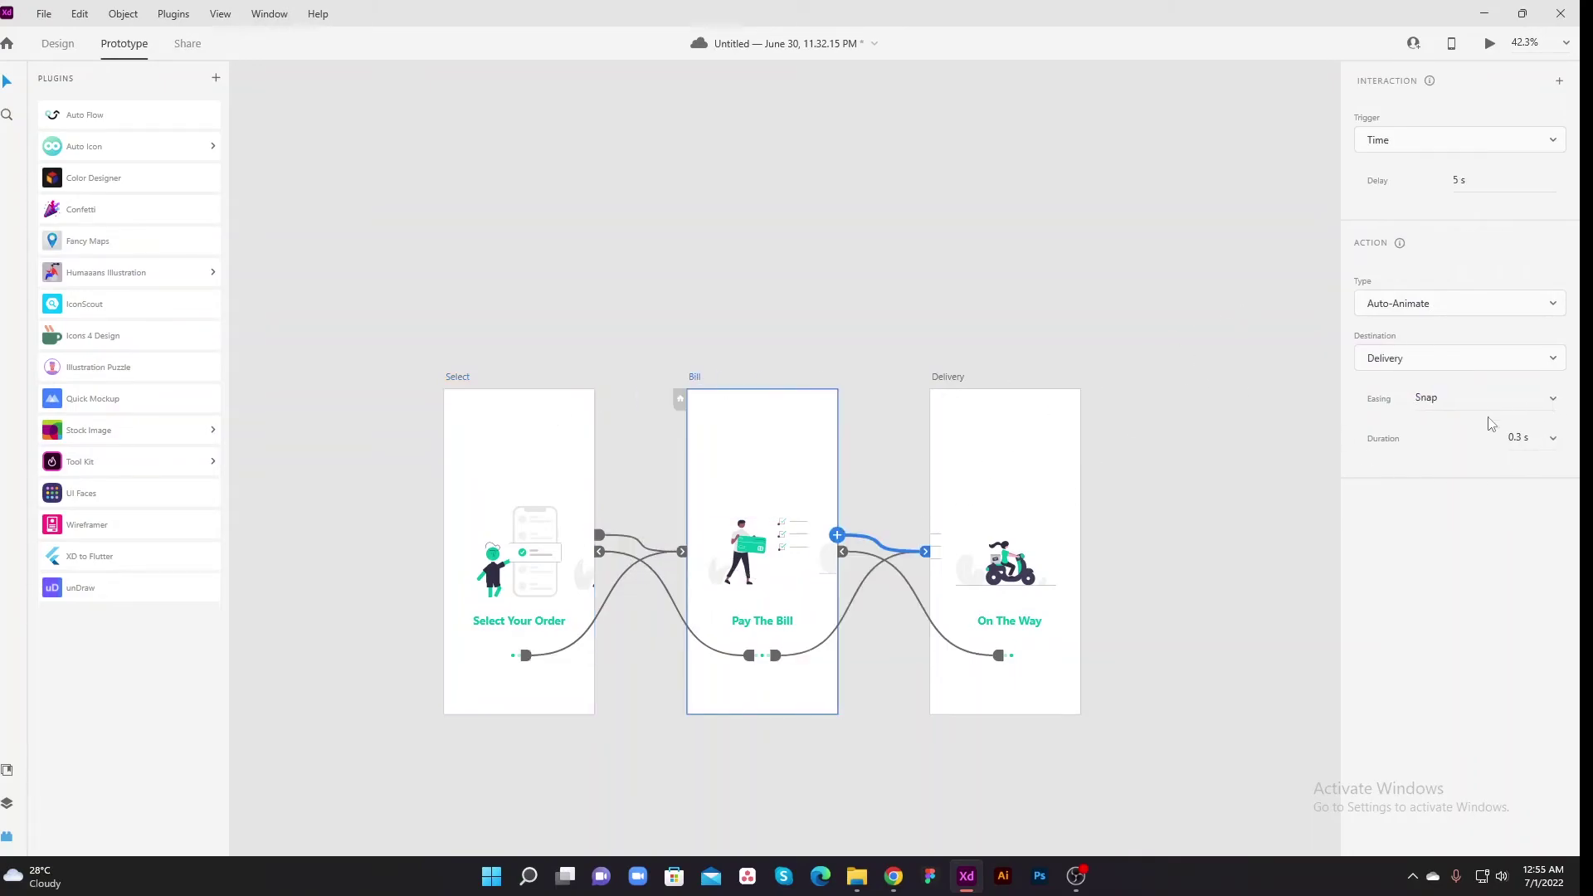
pyautogui.click(1523, 402)
pyautogui.click(1452, 362)
# - Set the easing of the Delivery artboard's dot links to Bill and to Select to Ease In-Out
pyautogui.click(946, 374)
pyautogui.click(961, 661)
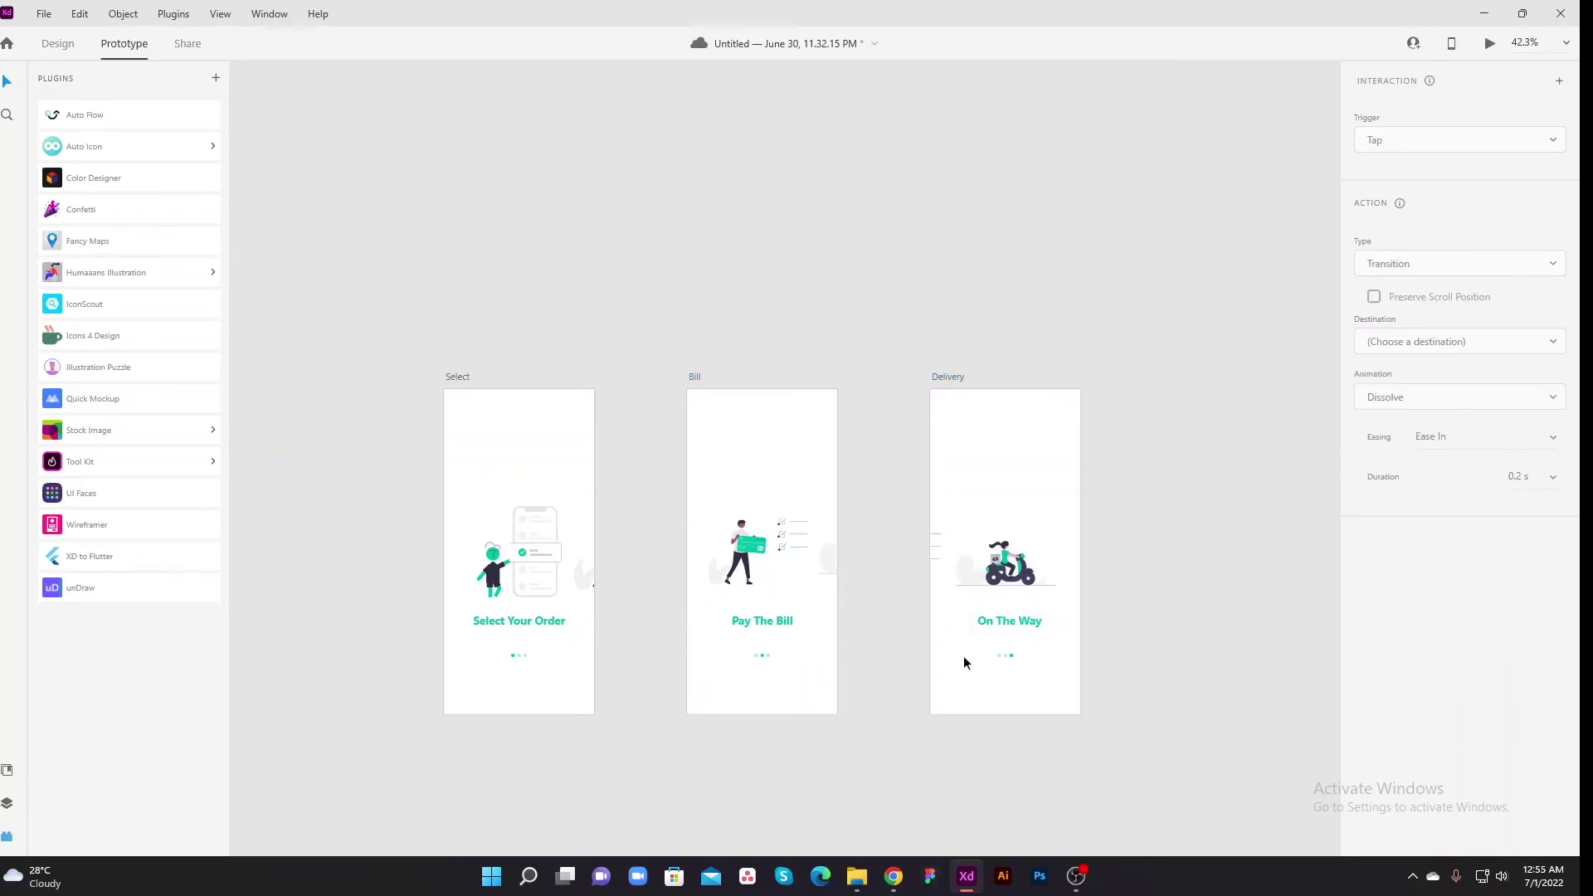
pyautogui.scroll(4, 1004, 654)
pyautogui.click(1004, 655)
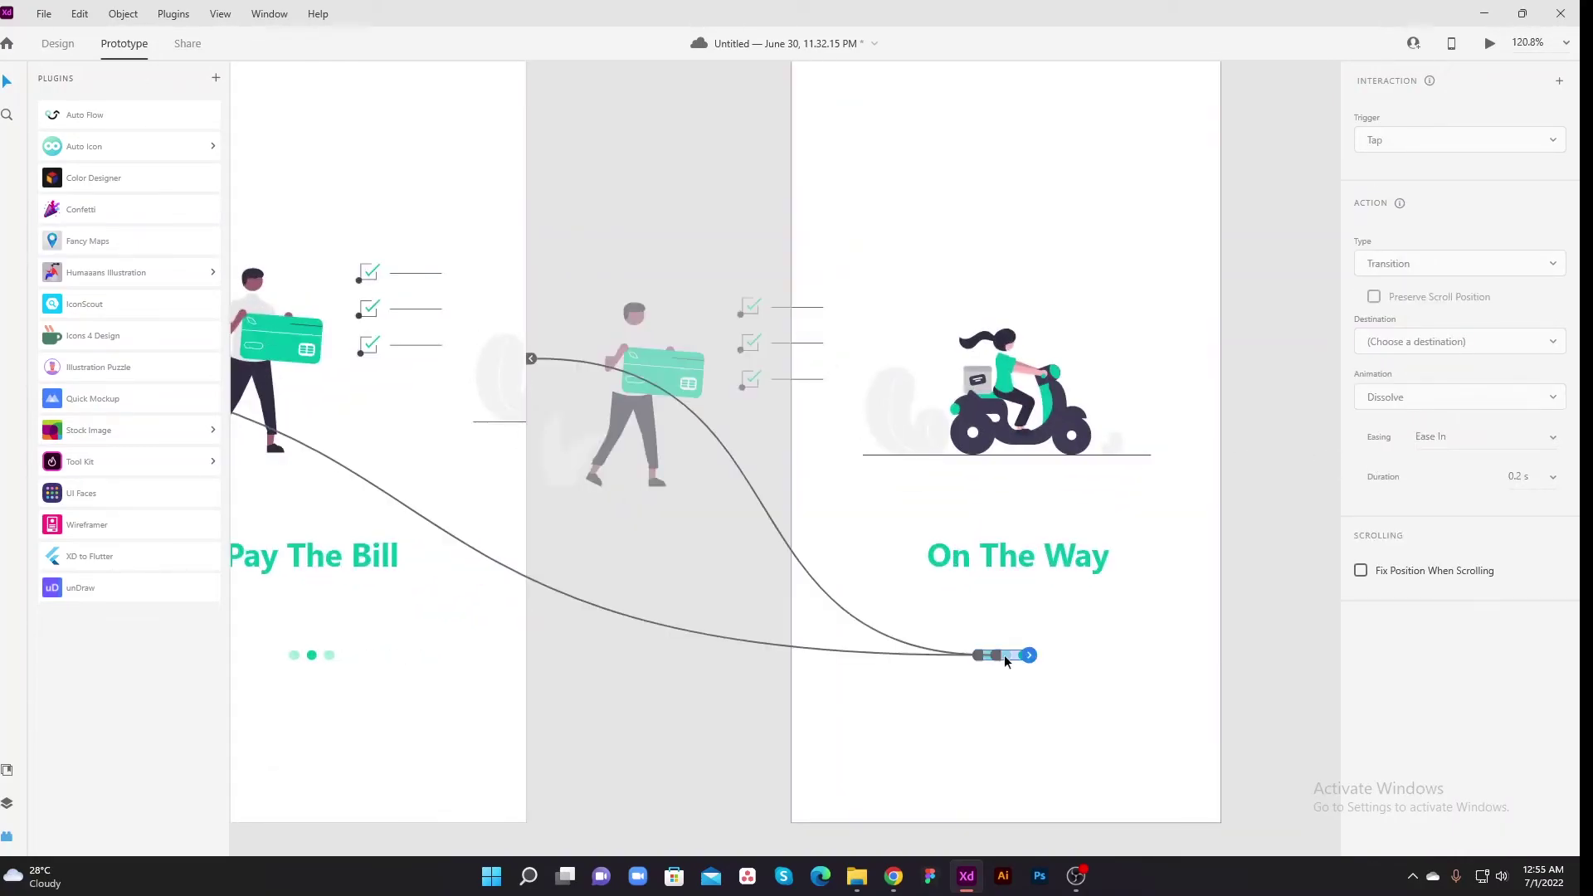
pyautogui.click(995, 655)
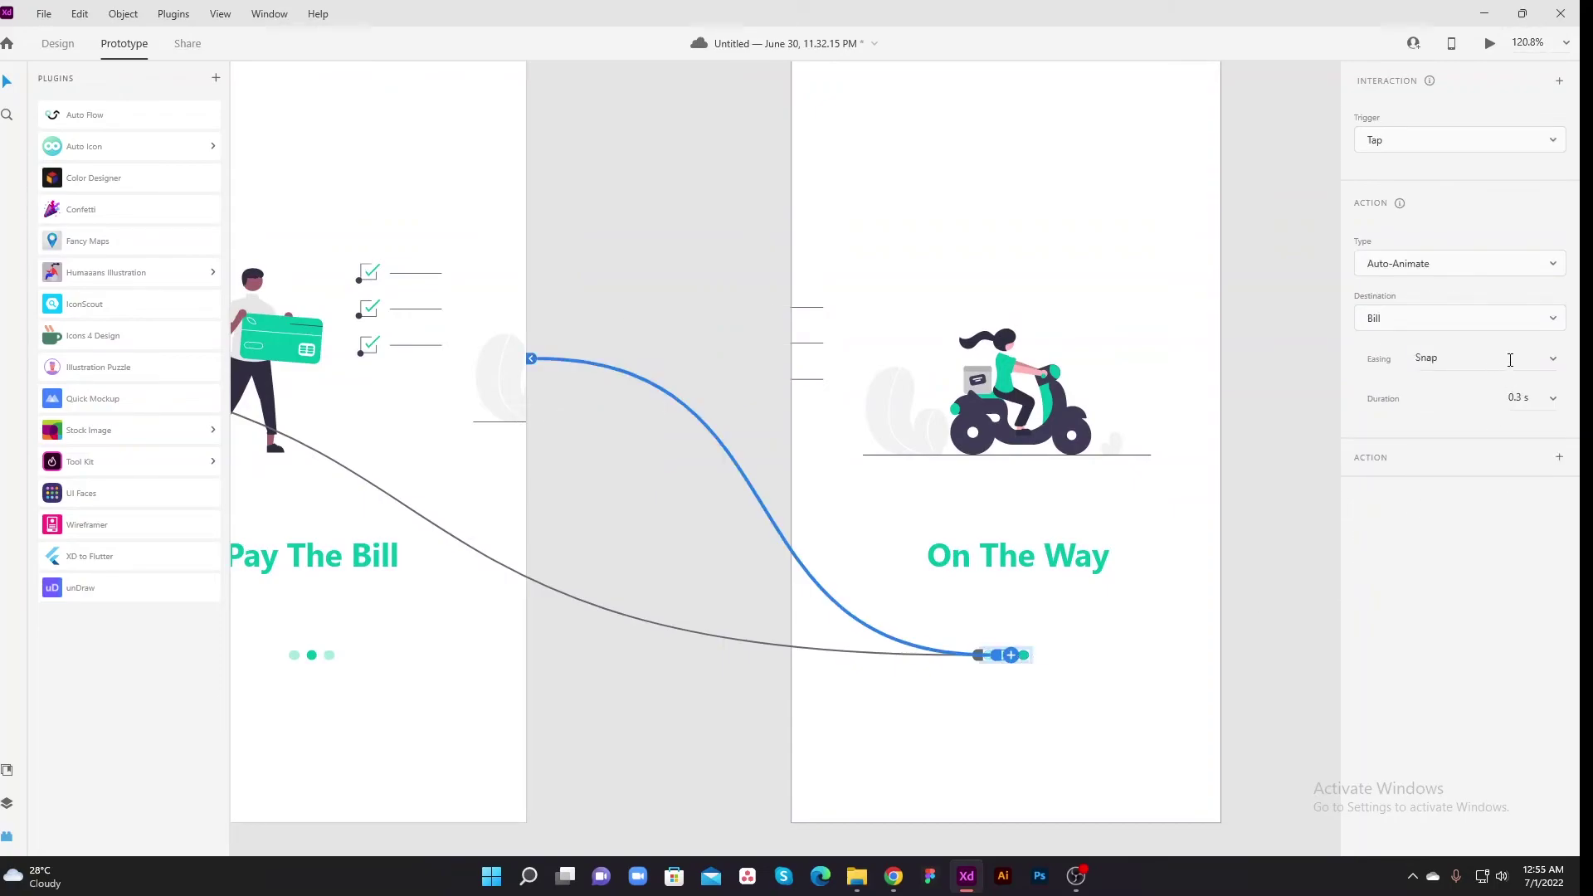
pyautogui.click(1551, 363)
pyautogui.click(1443, 356)
pyautogui.click(898, 653)
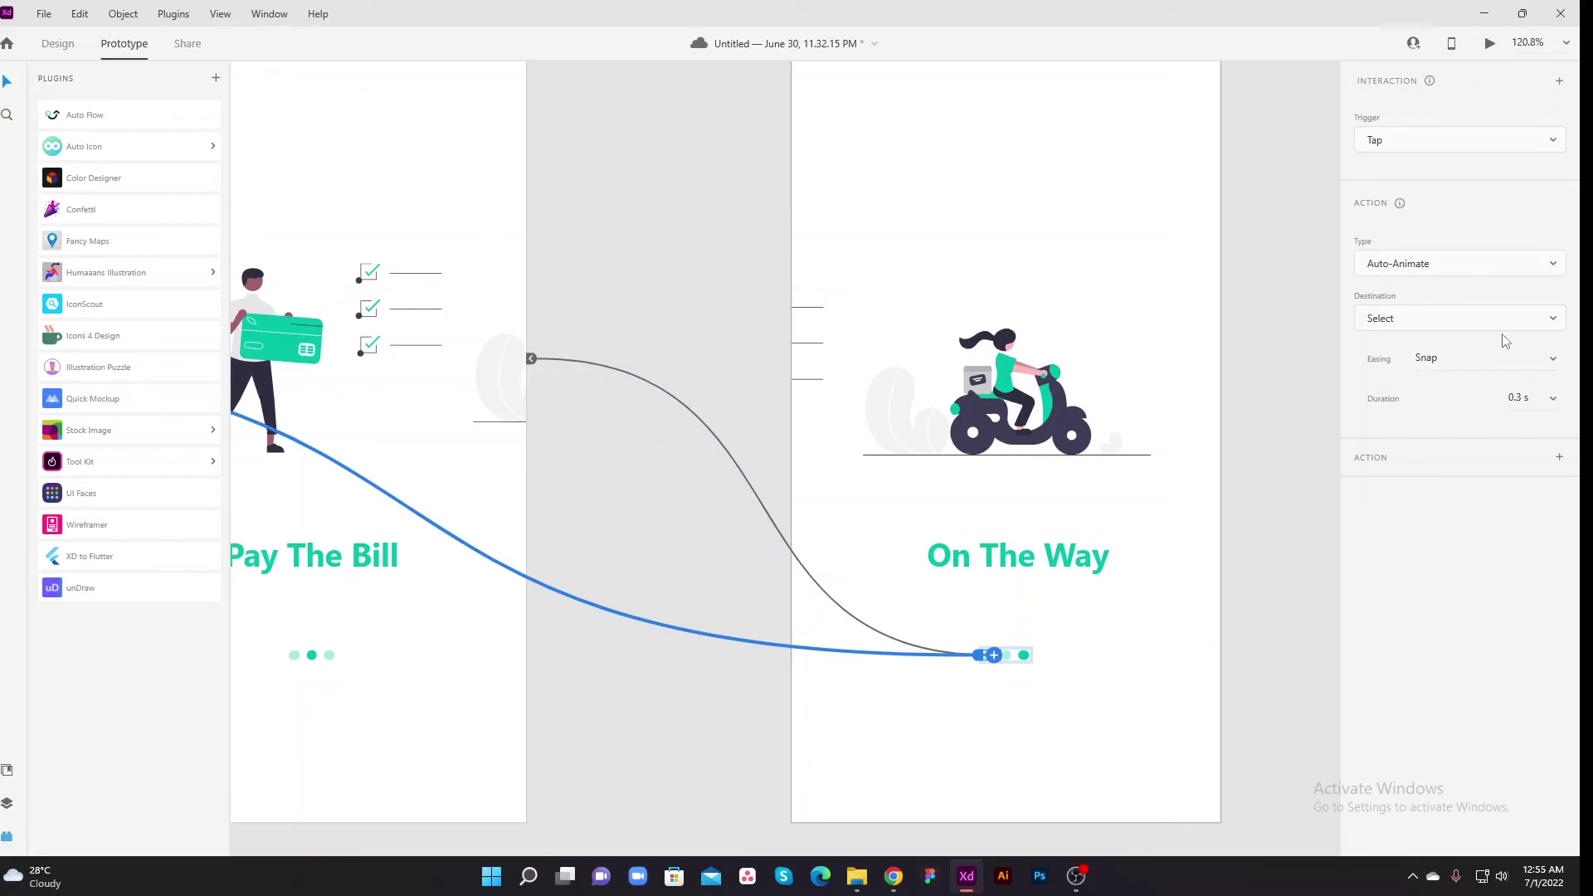
pyautogui.click(1556, 365)
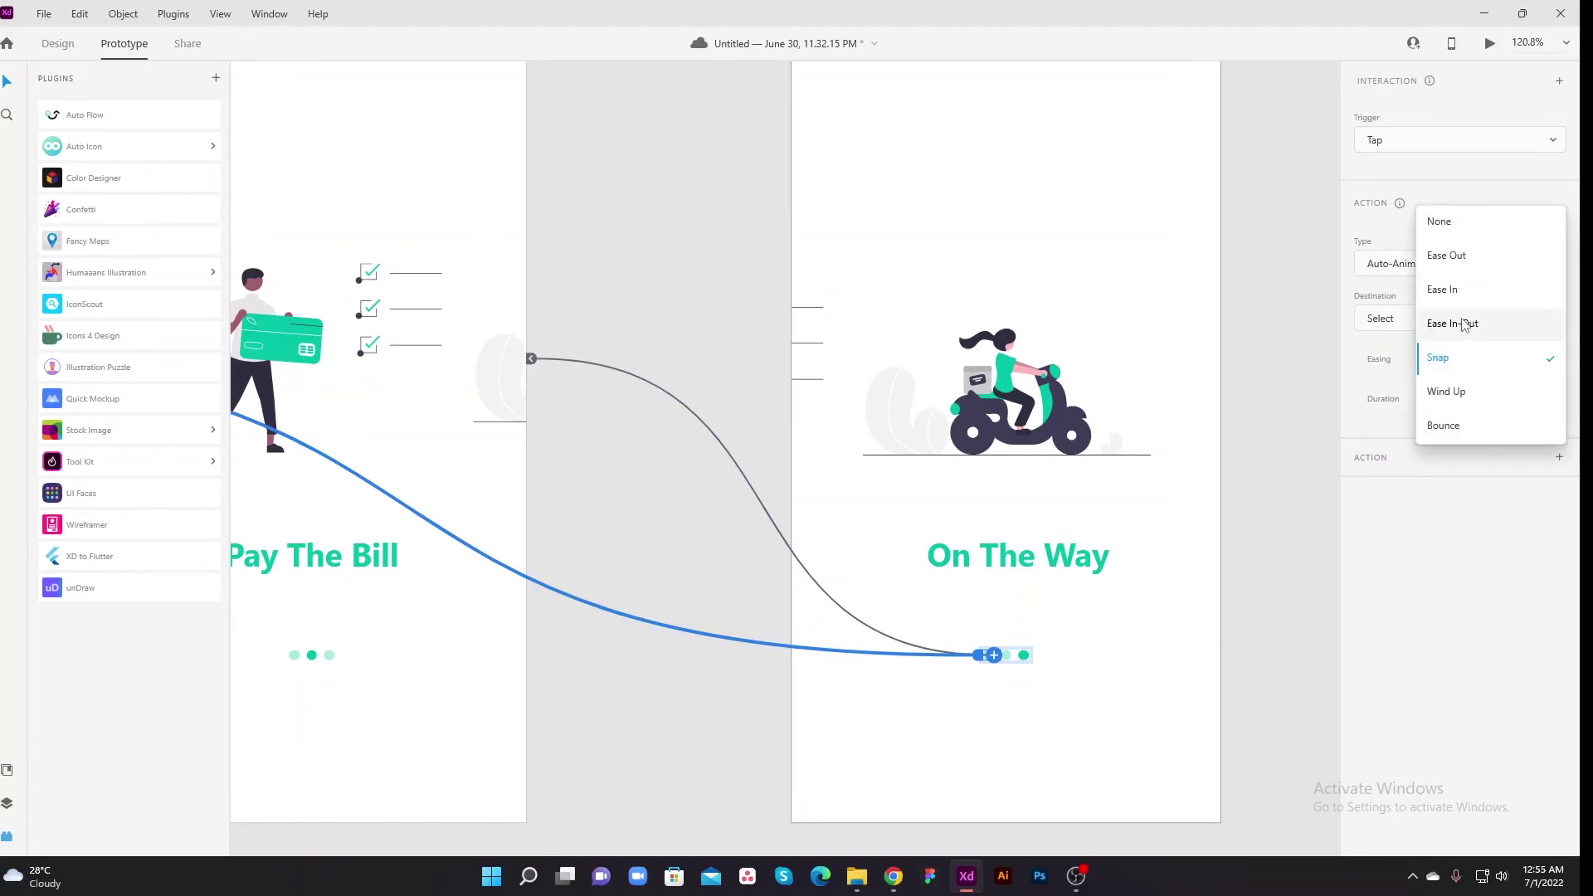
pyautogui.click(1460, 325)
pyautogui.click(1247, 574)
# - Preview the prototype from the Select artboard, save the document and close the preview
pyautogui.scroll(-10, 1248, 574)
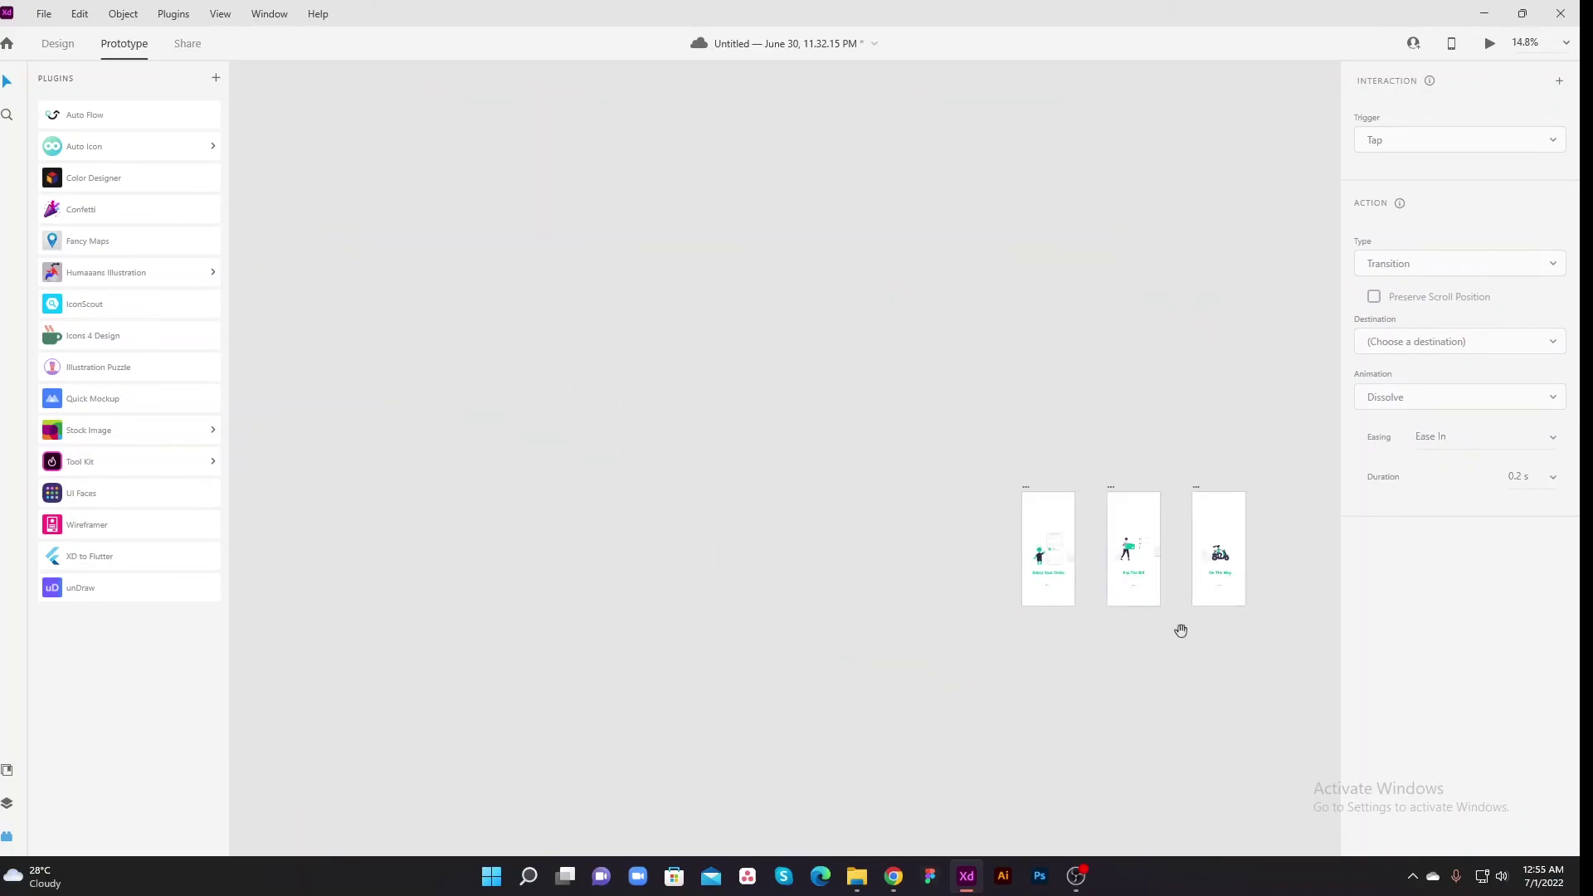
pyautogui.moveTo(1180, 640); pyautogui.dragTo(965, 664)
pyautogui.click(808, 515)
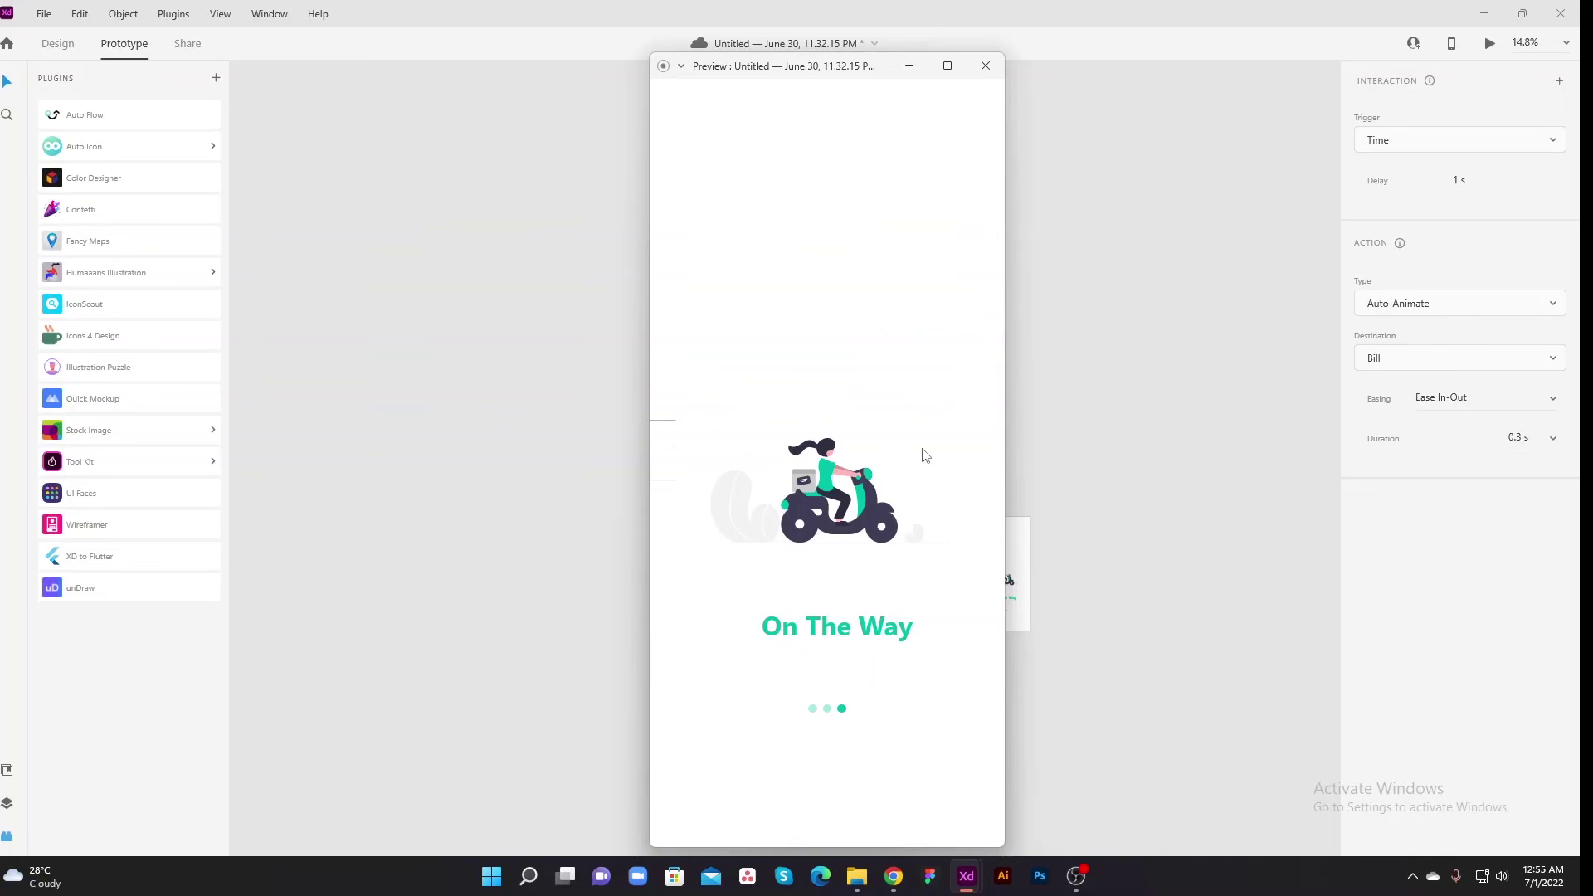
pyautogui.hotkey('ctrl', 's')
pyautogui.click(986, 65)
pyautogui.click(1553, 403)
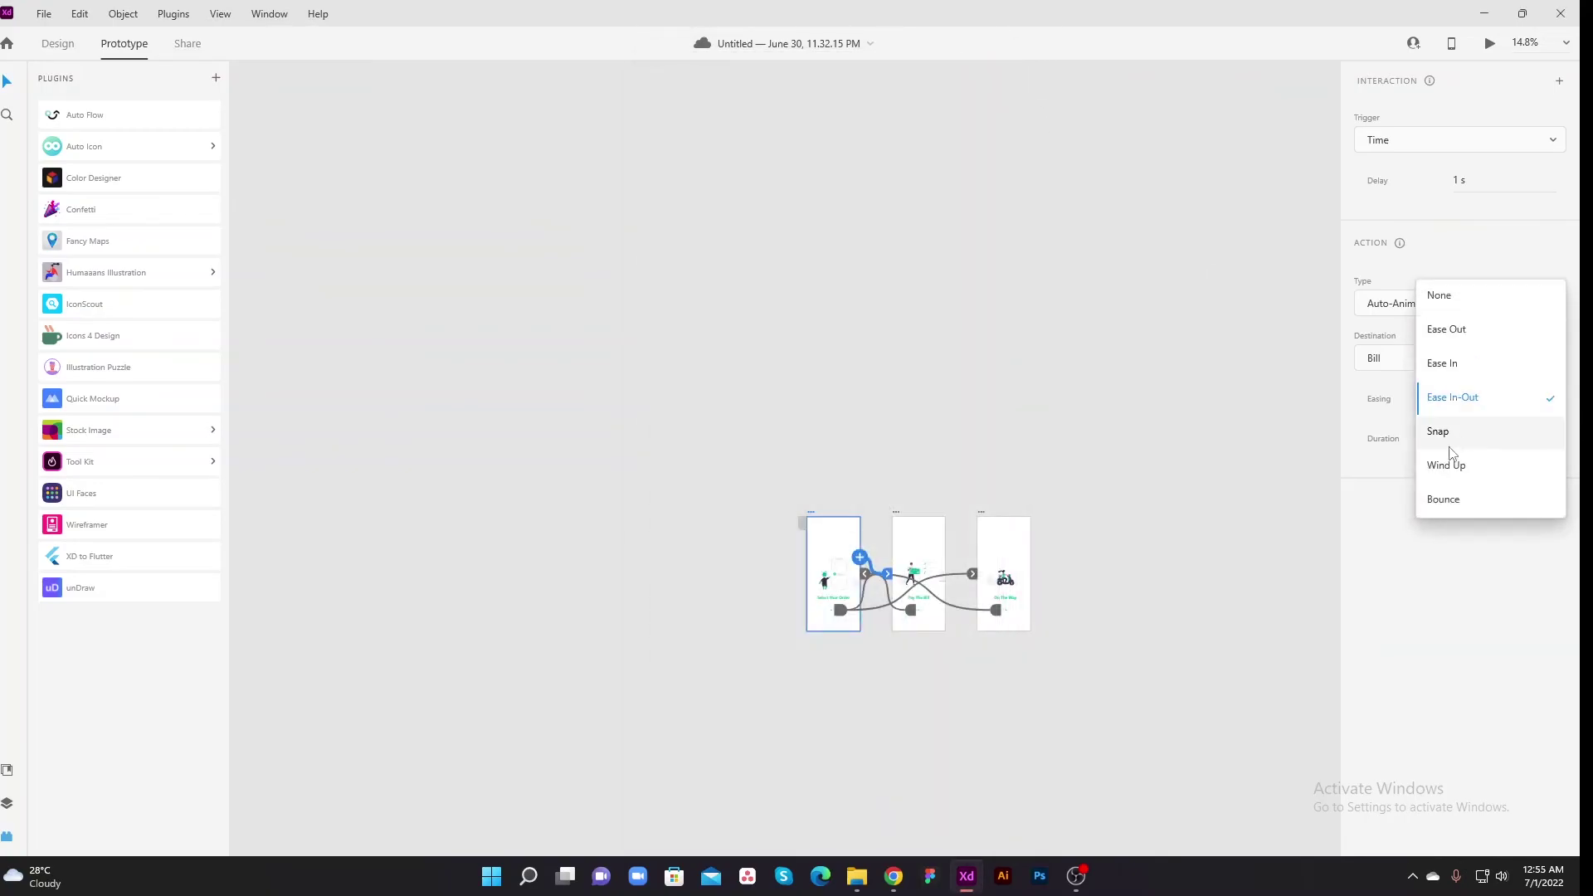
pyautogui.press('Escape')
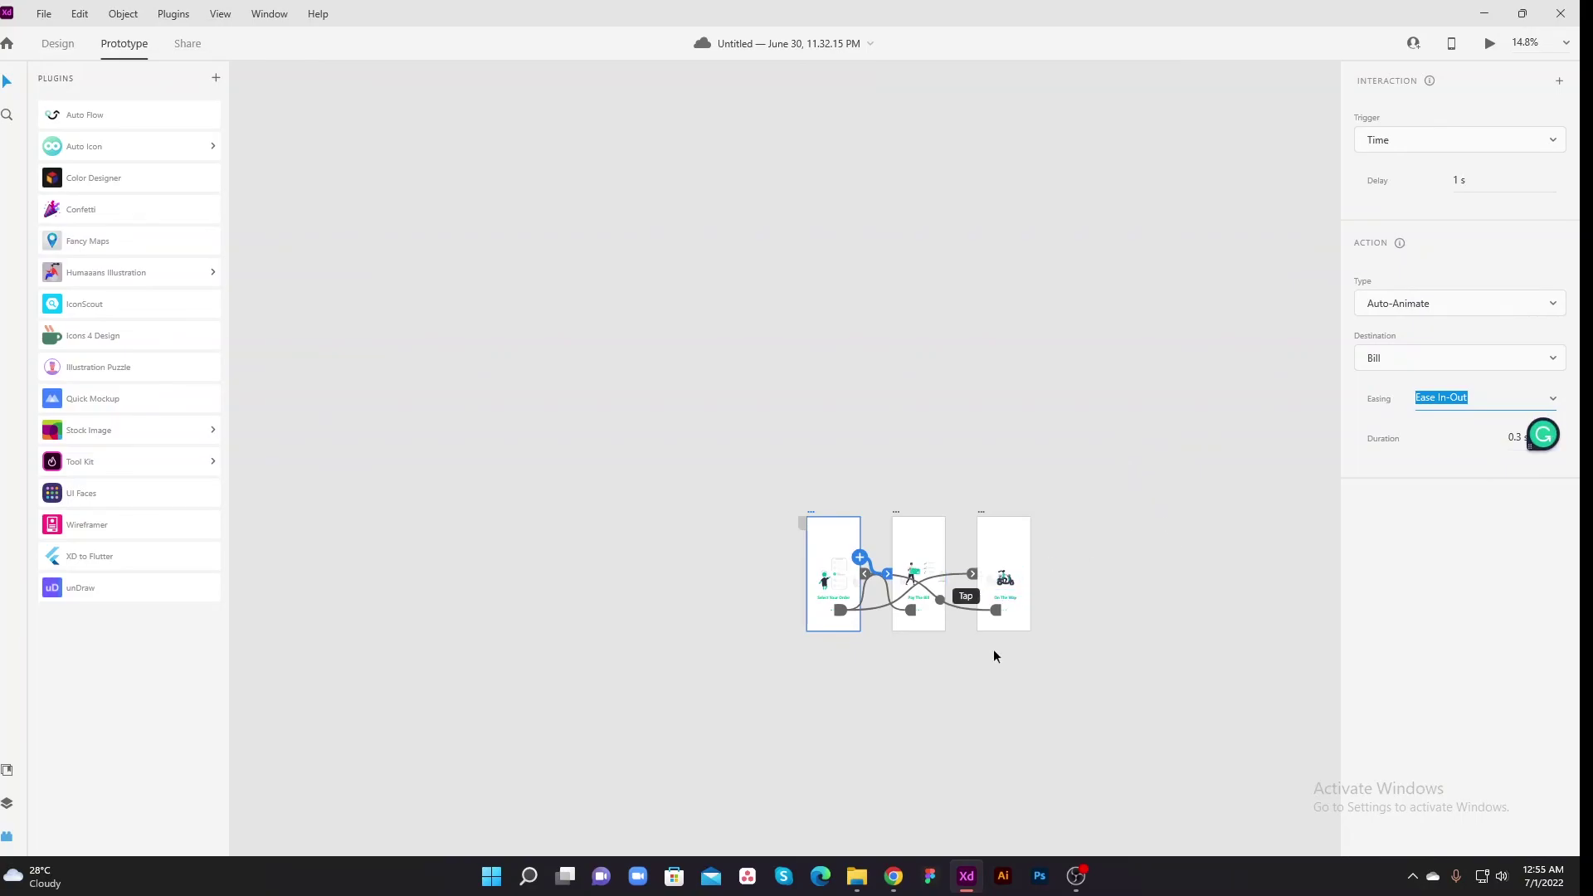
pyautogui.click(1087, 599)
pyautogui.hscroll(2, 1173, 515)
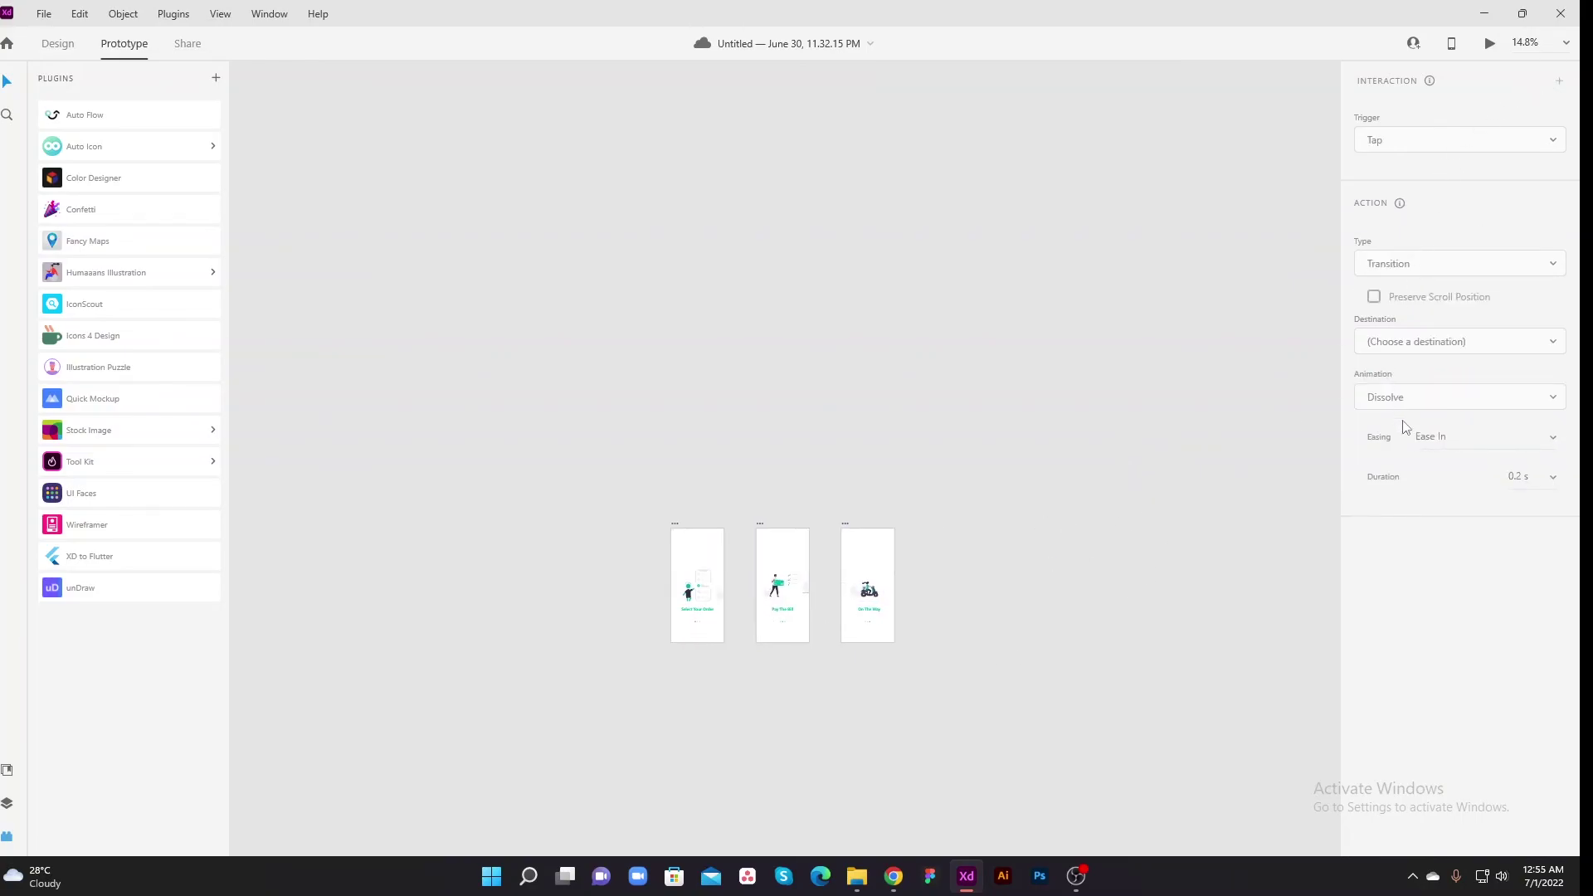